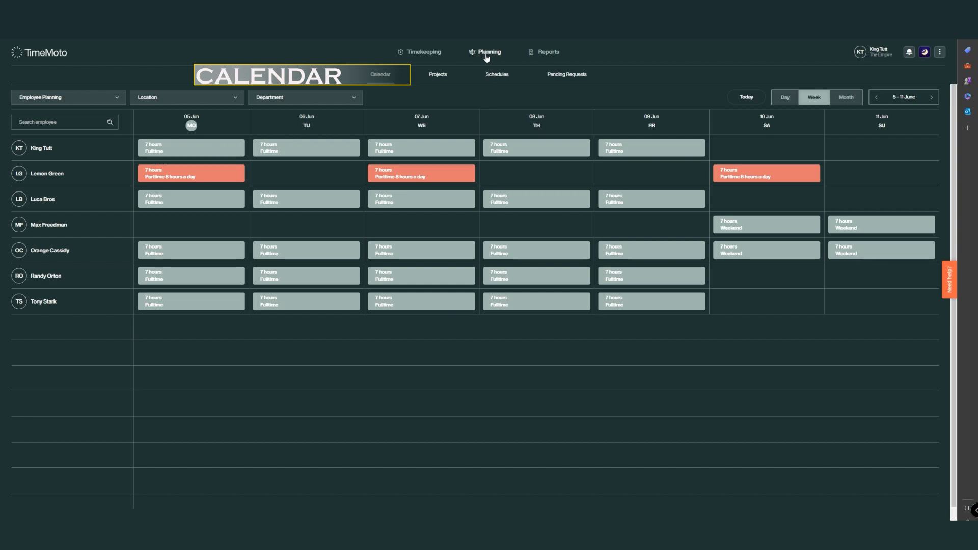
- In the department planning, add a full-day Time Frame activity described as Training for Accounts on 05-06-2023
left_click(118, 98)
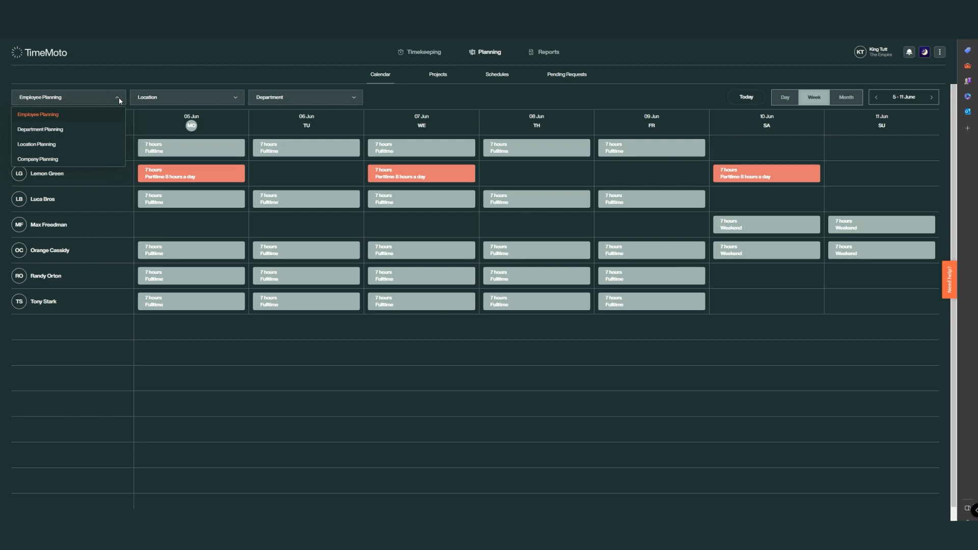
left_click(62, 131)
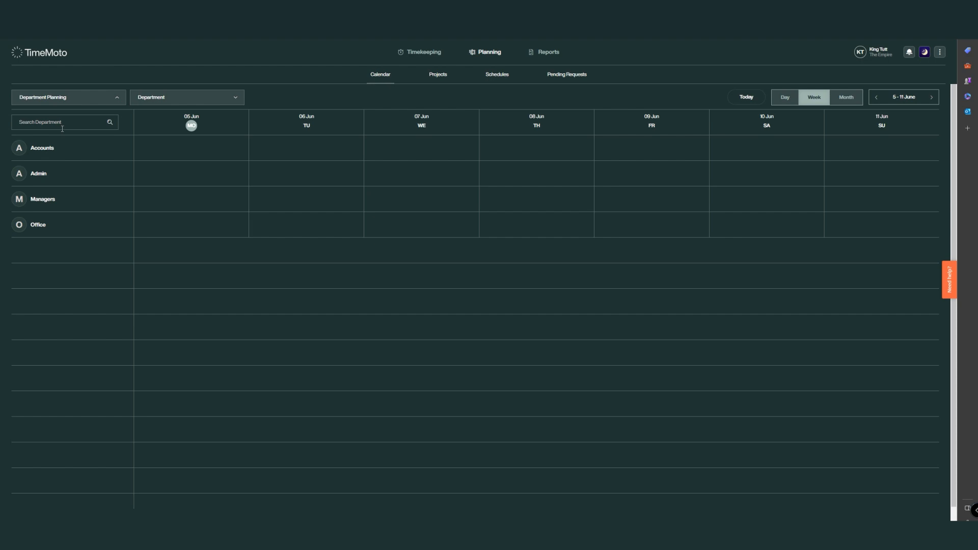
left_click(191, 152)
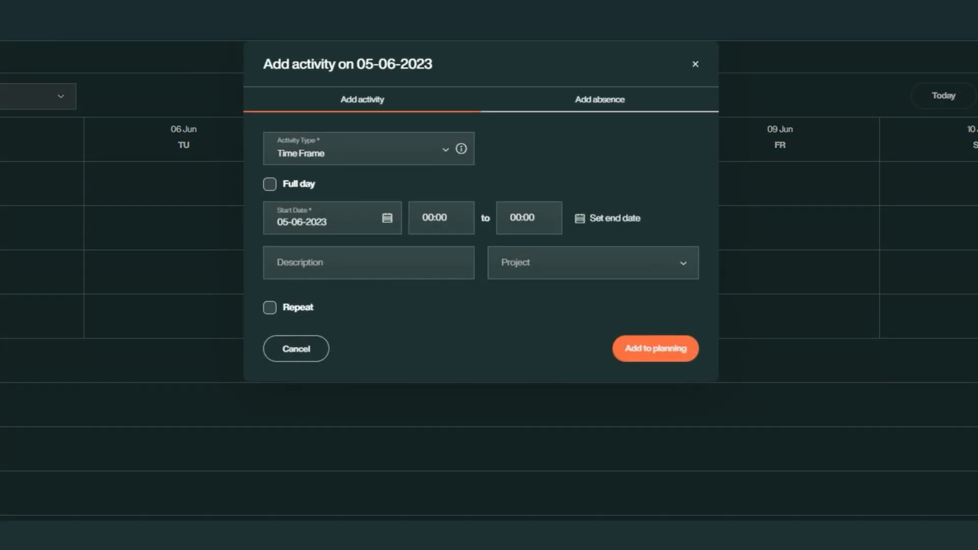
left_click(270, 185)
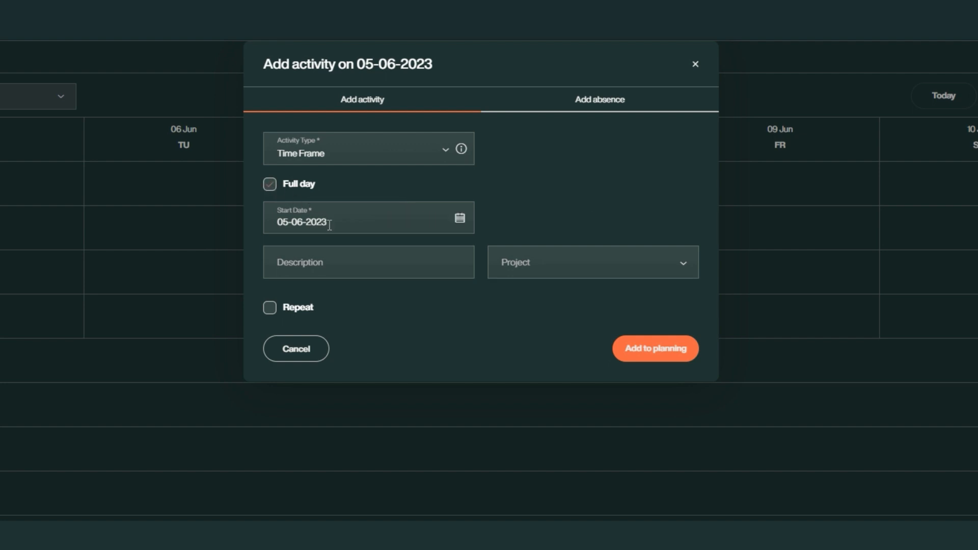
left_click(336, 262)
left_click(330, 307)
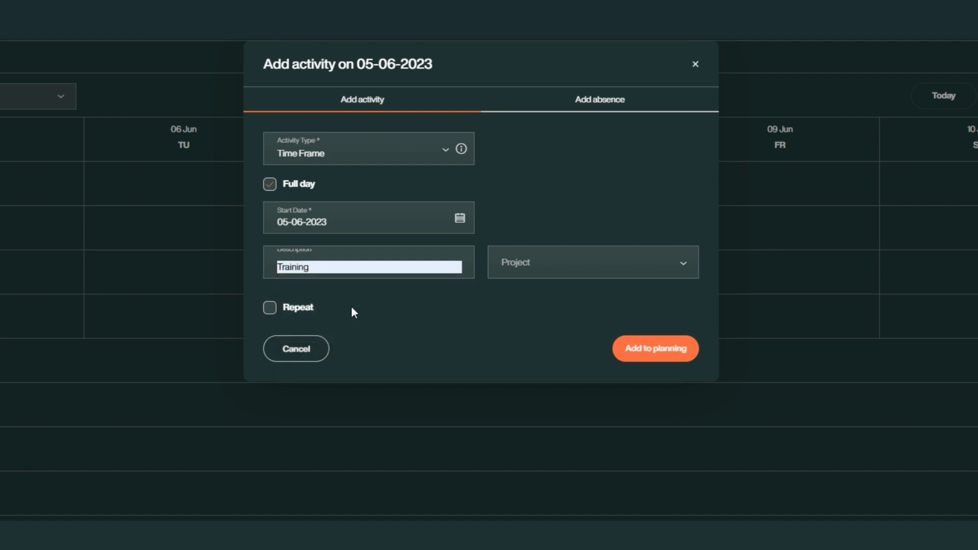
left_click(655, 356)
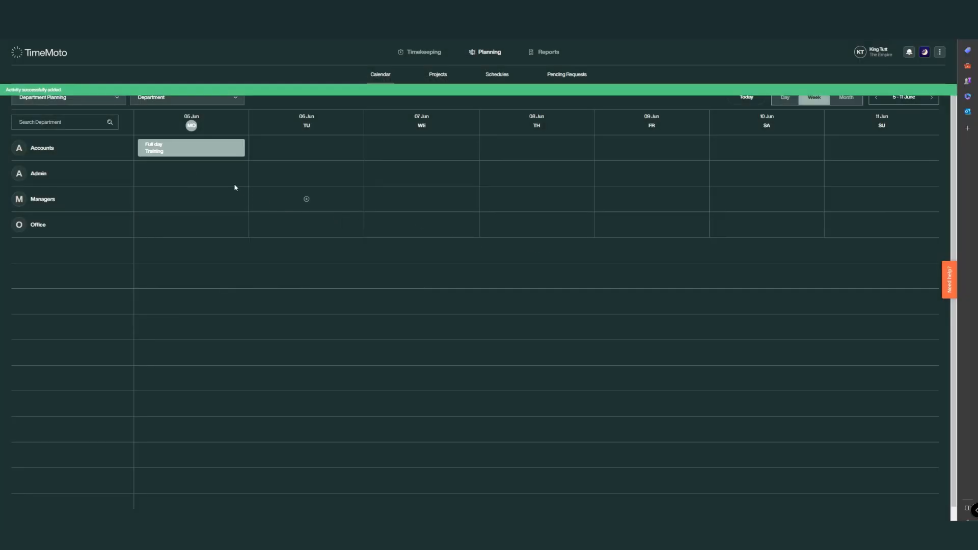
- Edit the Accounts Training activity so that its start date is 09-06-2023
left_click(186, 155)
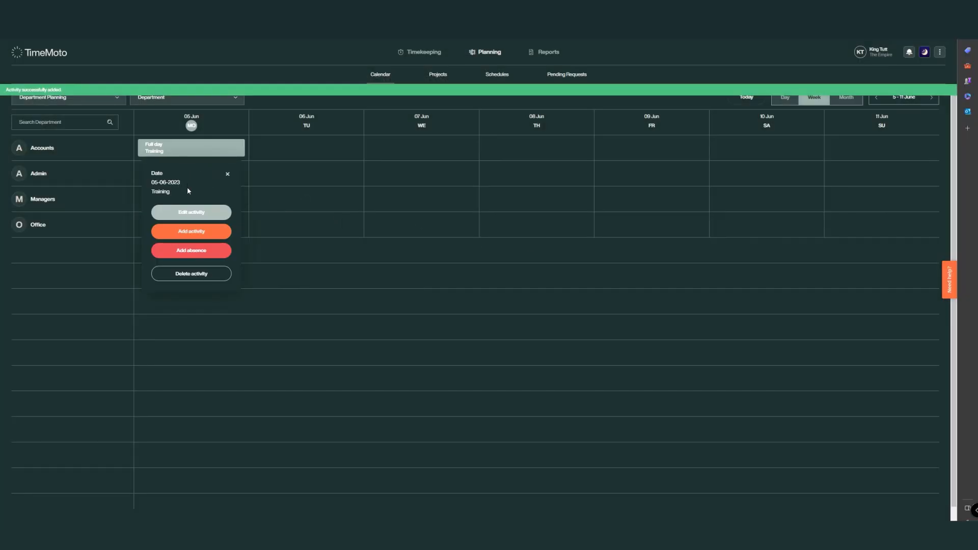
left_click(190, 213)
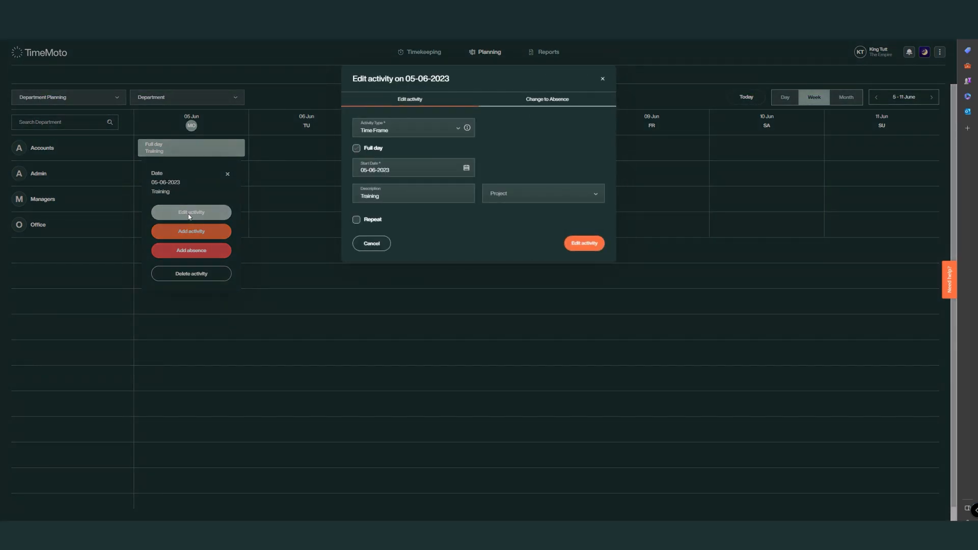
left_click(466, 168)
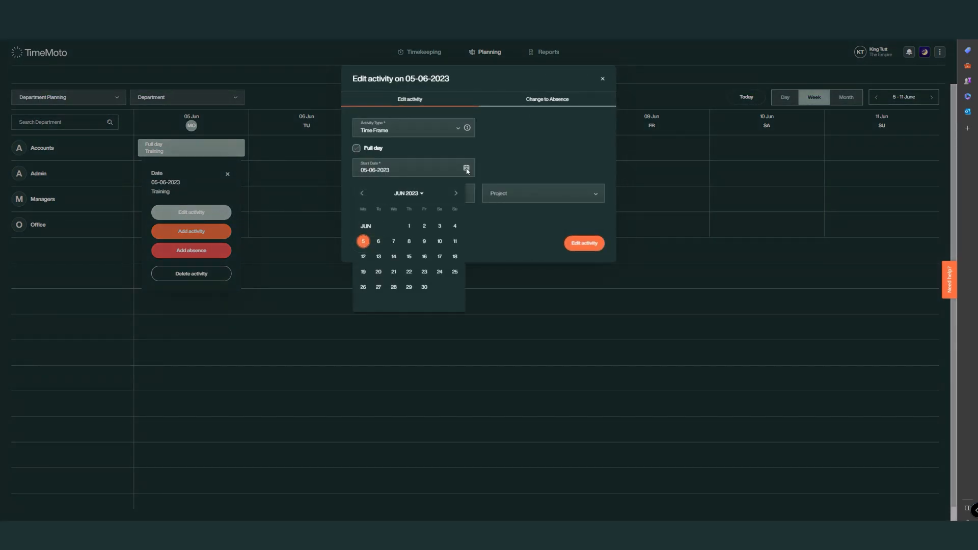
left_click(424, 242)
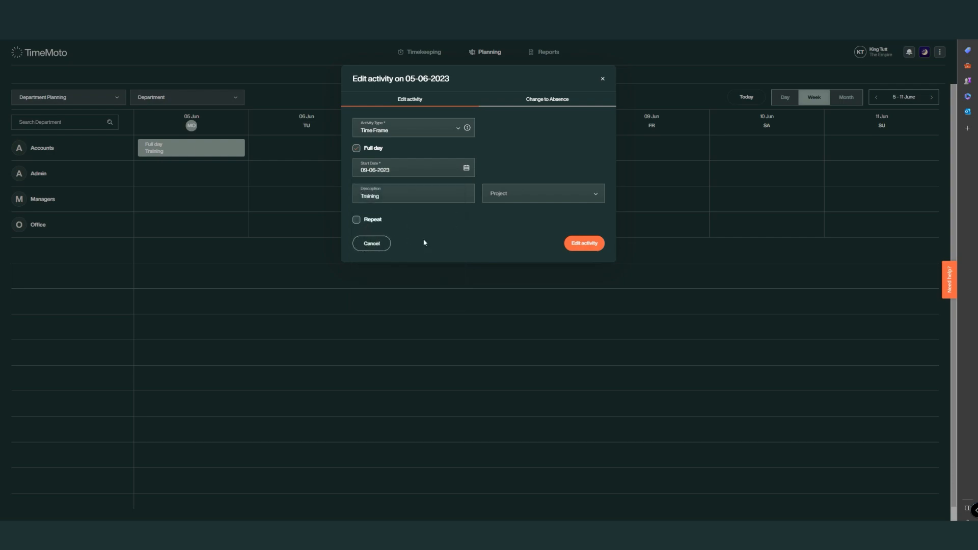
left_click(574, 244)
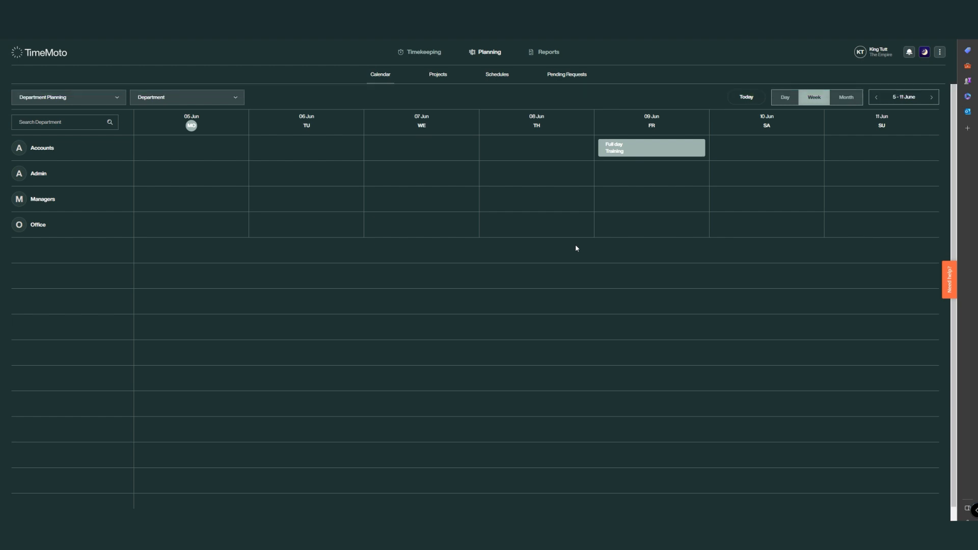
- View the calendar as Location Planning and as Company Planning
left_click(117, 98)
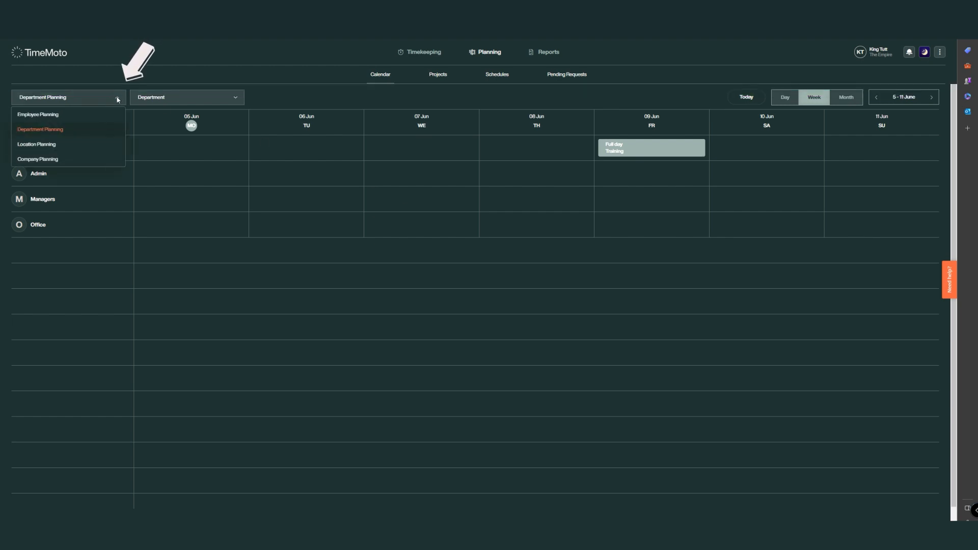
left_click(54, 144)
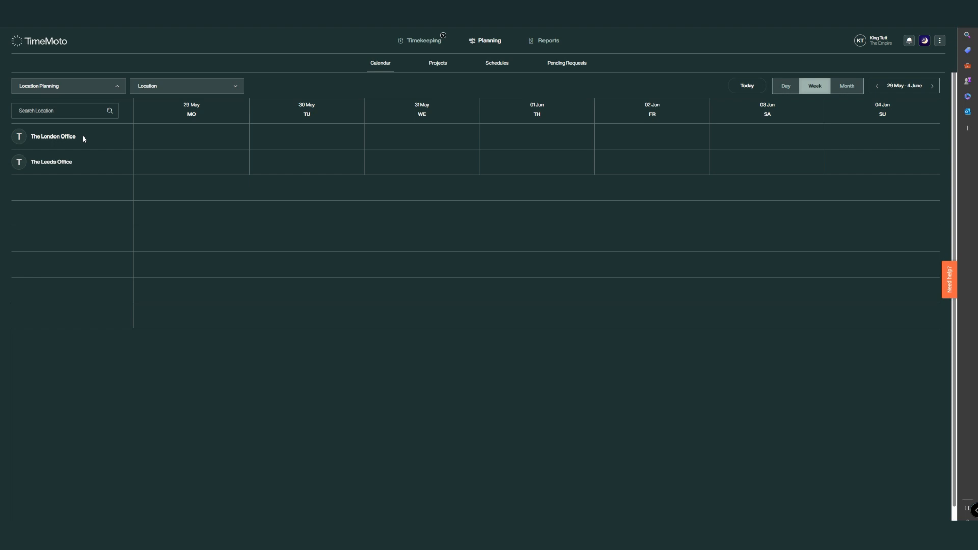
left_click(116, 91)
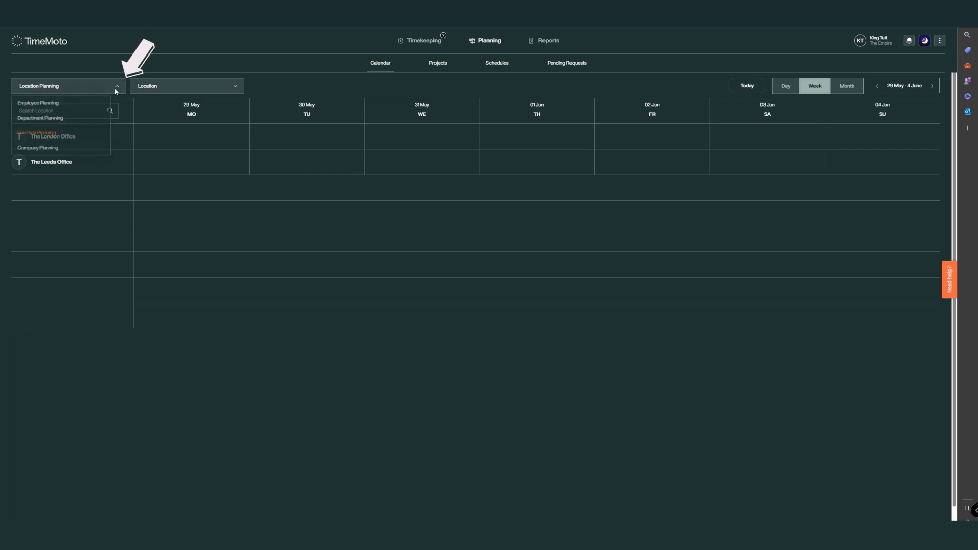
left_click(93, 151)
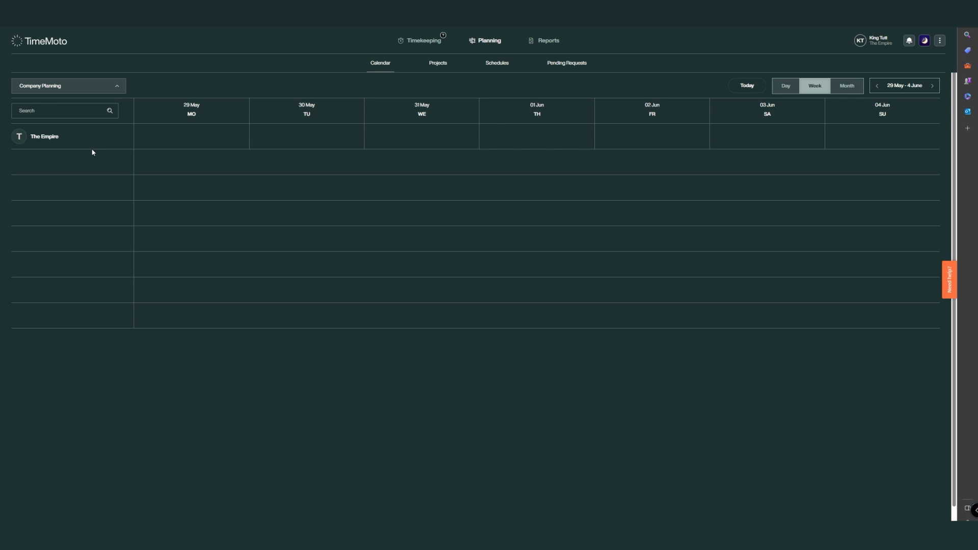
- Show the calendar by month and view it as Location, Department and Employee Planning
left_click(846, 86)
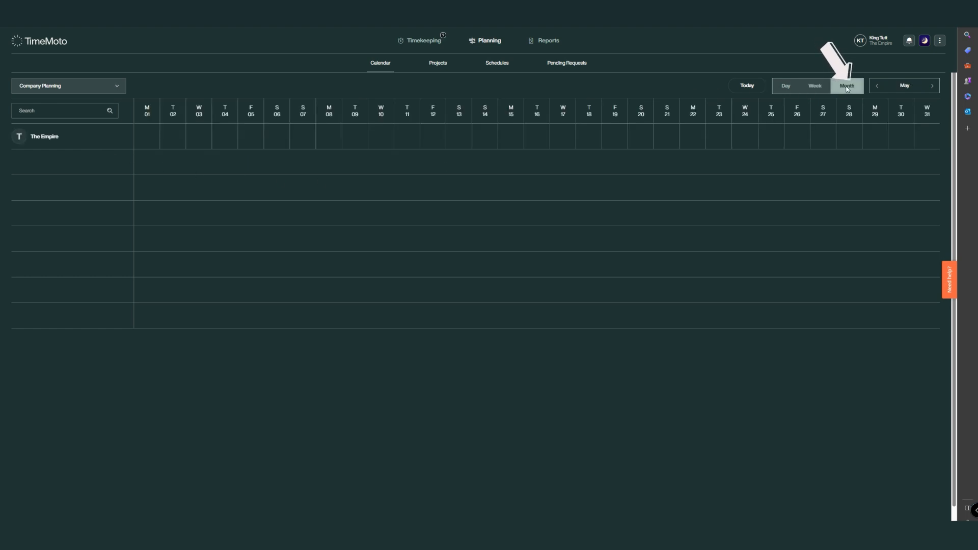
left_click(120, 89)
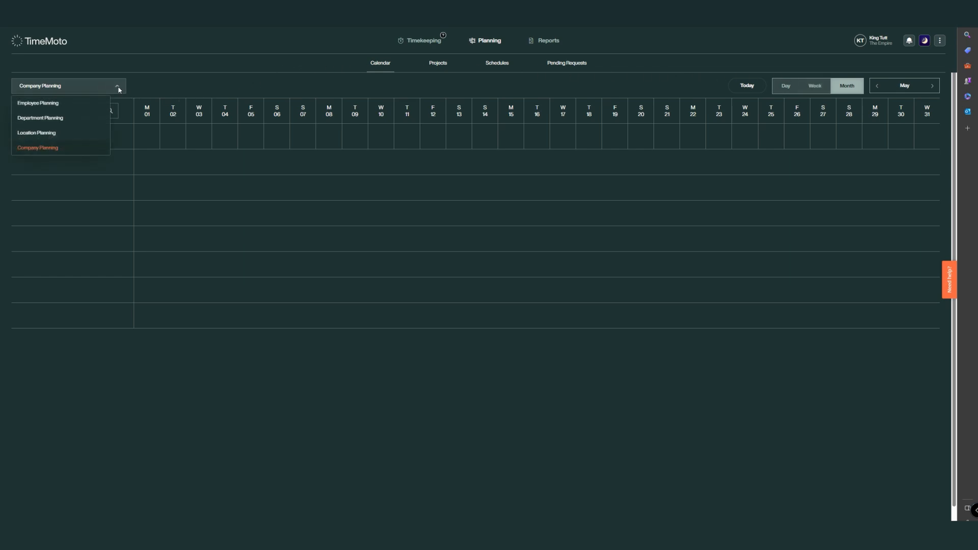
left_click(95, 138)
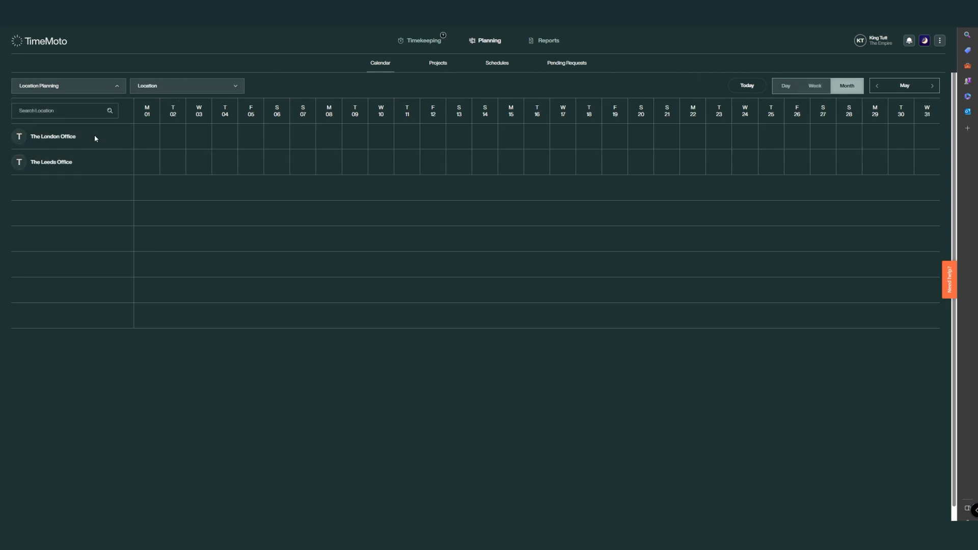
left_click(116, 90)
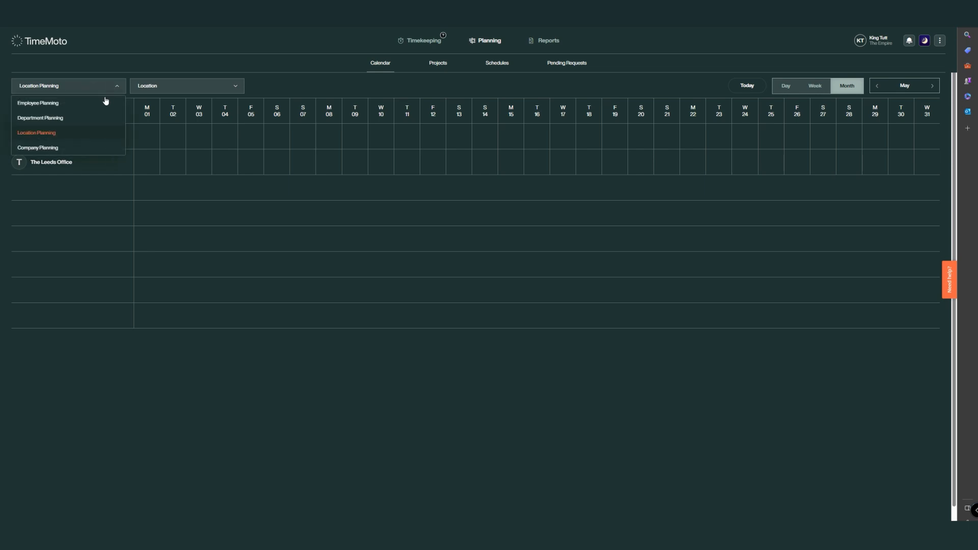
left_click(92, 119)
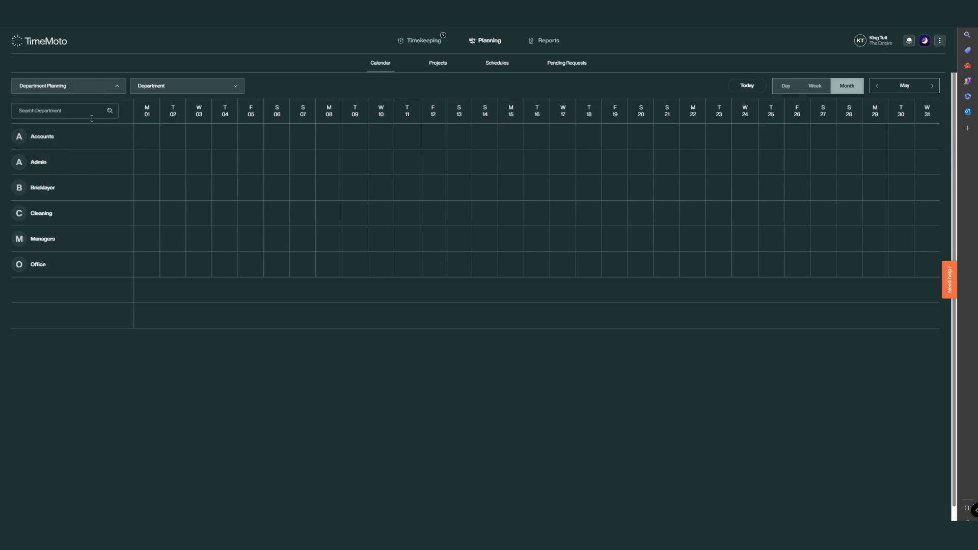
left_click(118, 88)
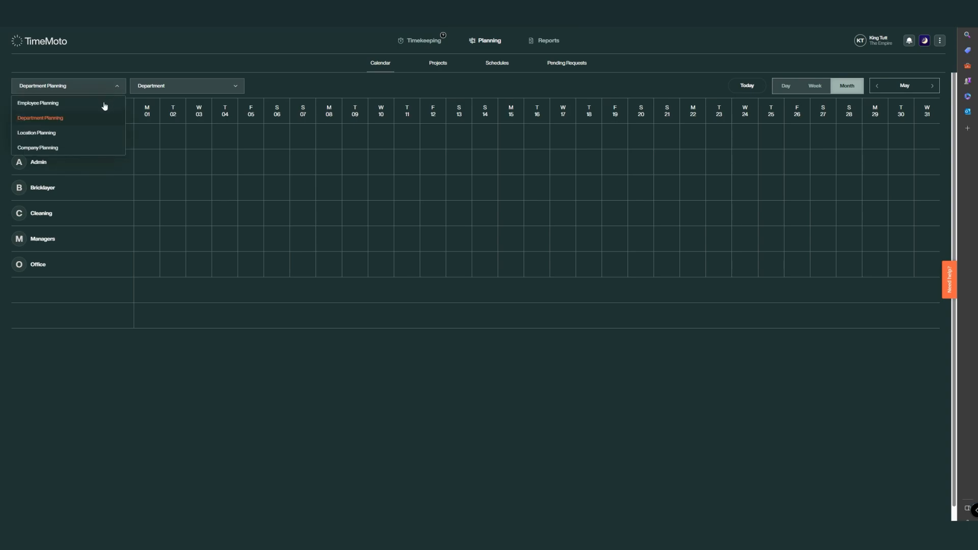
left_click(105, 104)
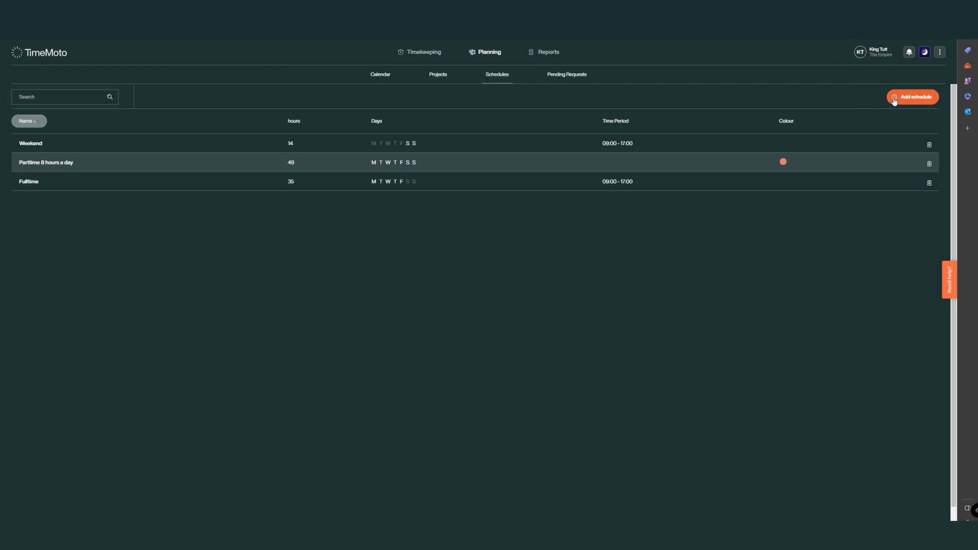
- Start a new schedule, enter the employee-based schedule name and give it the orange colour
left_click(911, 96)
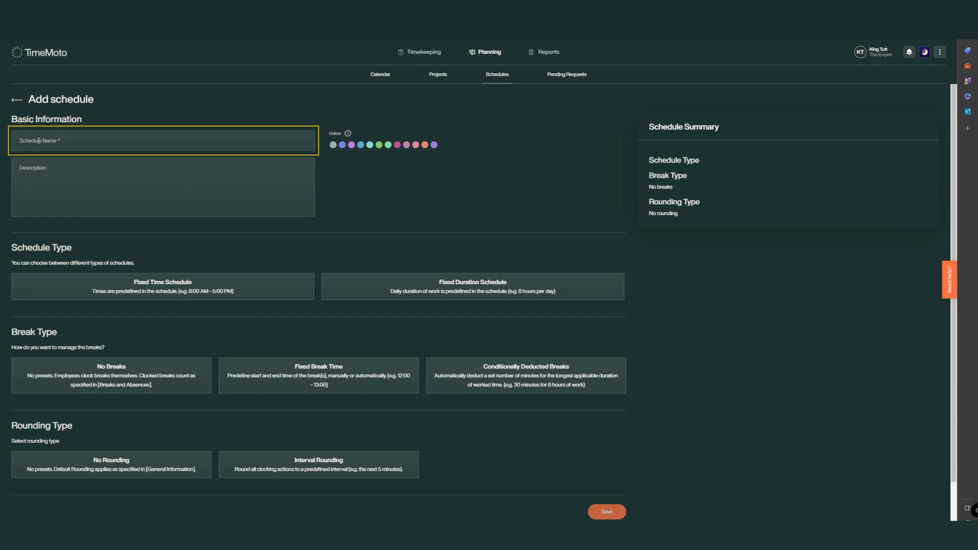
type("John Day's")
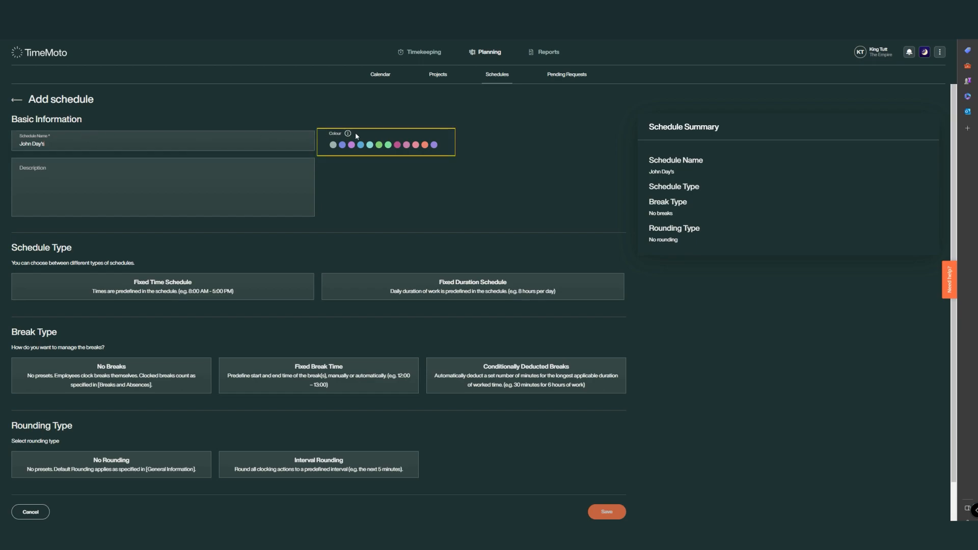
left_click(424, 146)
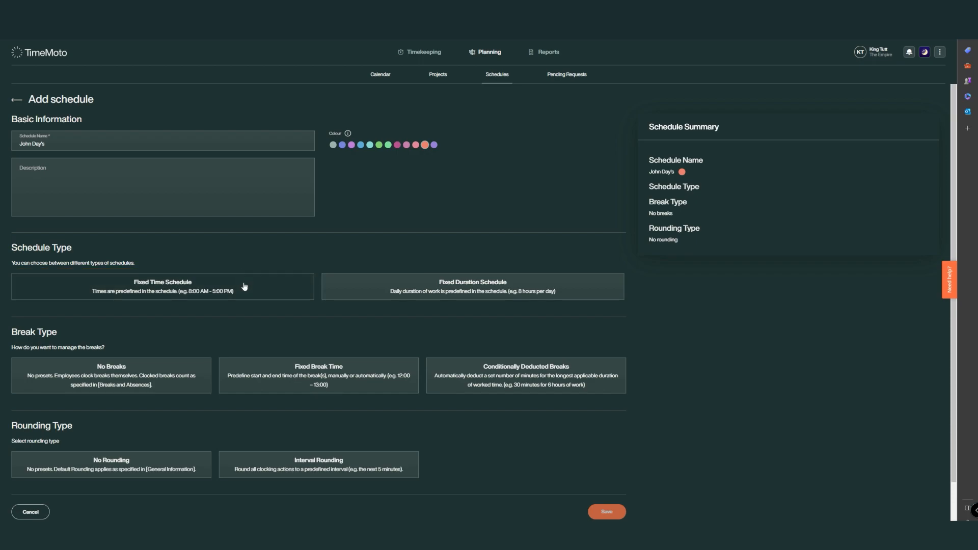
- Make it a Fixed Time Schedule with Monday to Friday running from 09:00 to 17:00
left_click(244, 286)
left_click(16, 331)
left_click(32, 331)
left_click(47, 331)
left_click(63, 332)
left_click(78, 331)
left_click(160, 330)
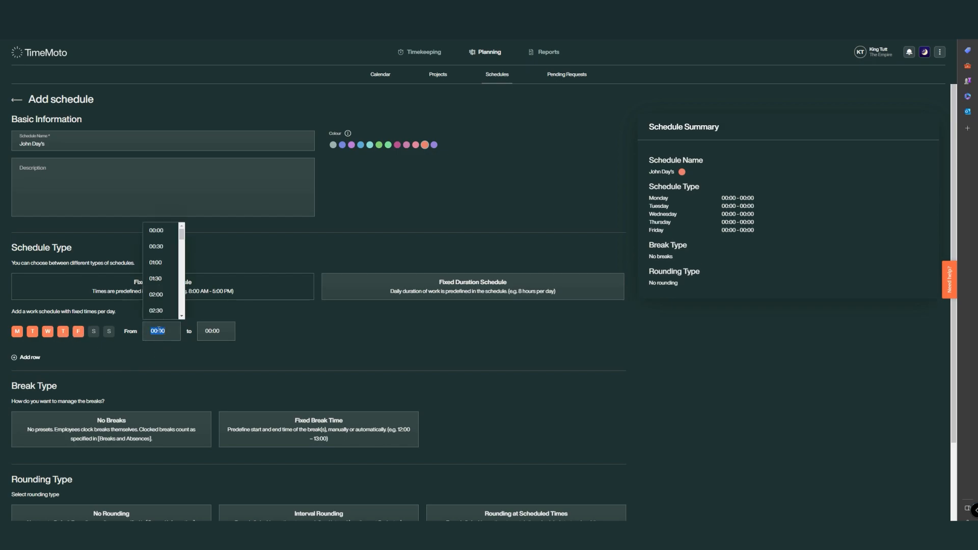
type("09")
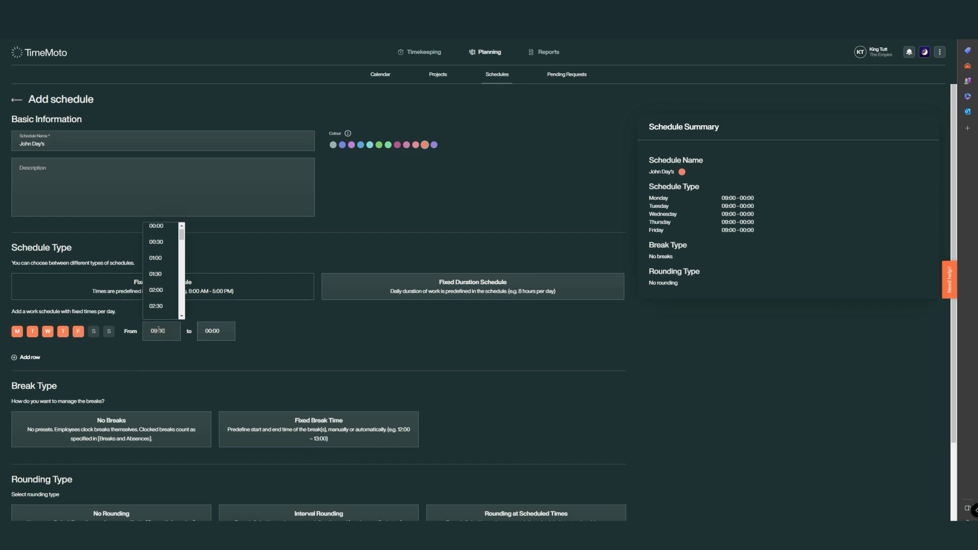
key("Tab")
type("17:")
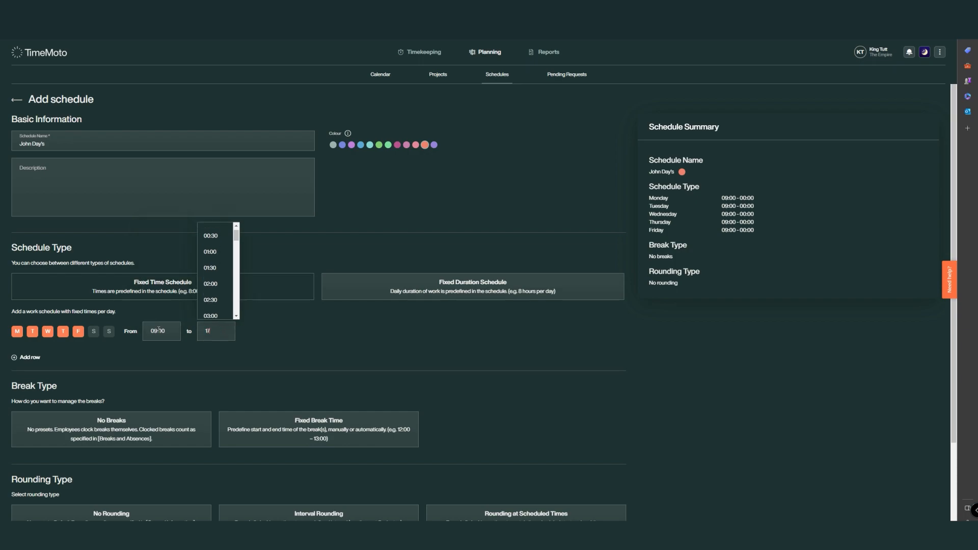
type("00")
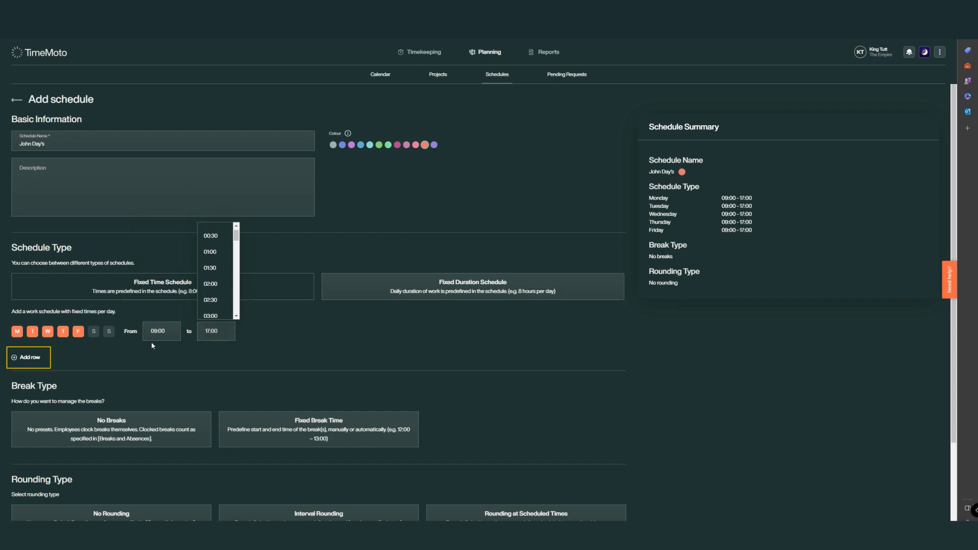
- Add a second row to the fixed times for Saturday from 10:00 to 14:00
left_click(14, 358)
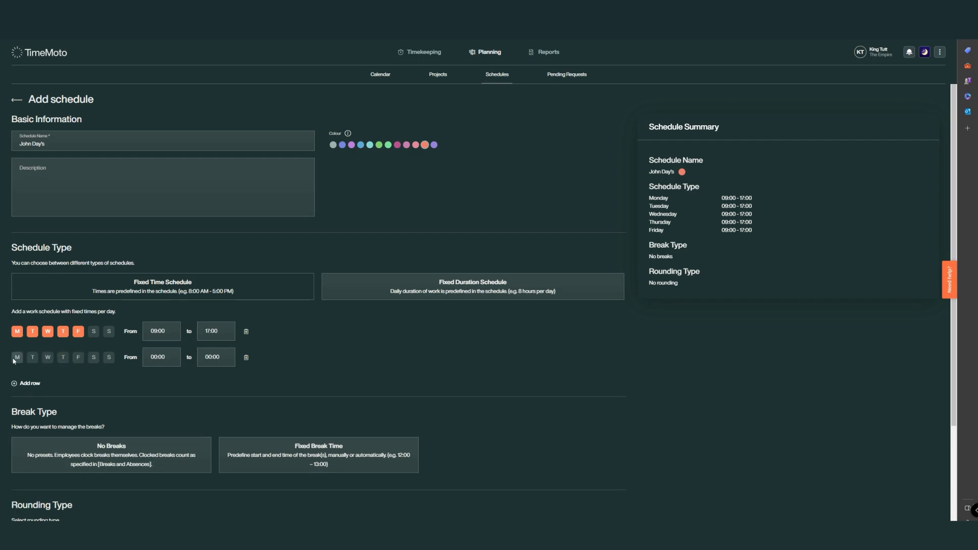
left_click(155, 359)
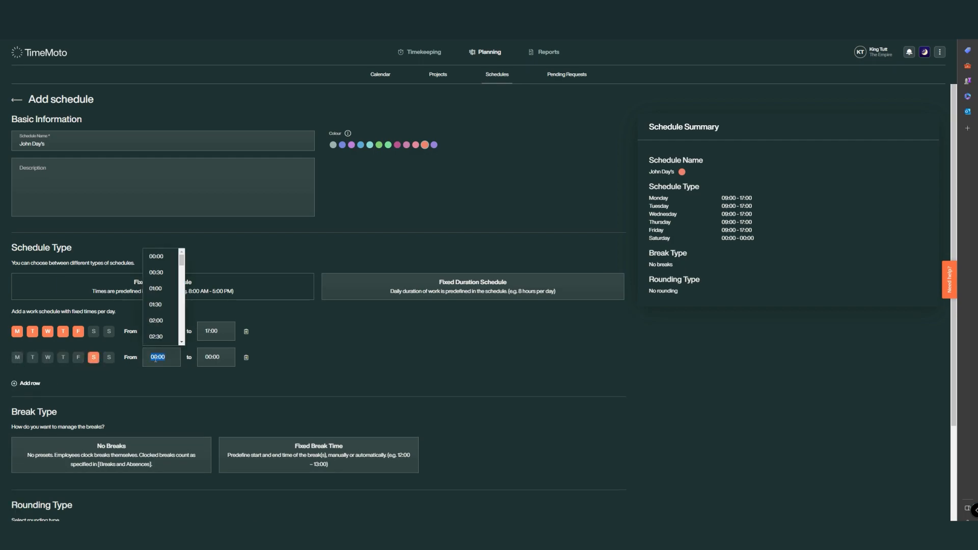
type("10")
key("Tab")
type("14:00")
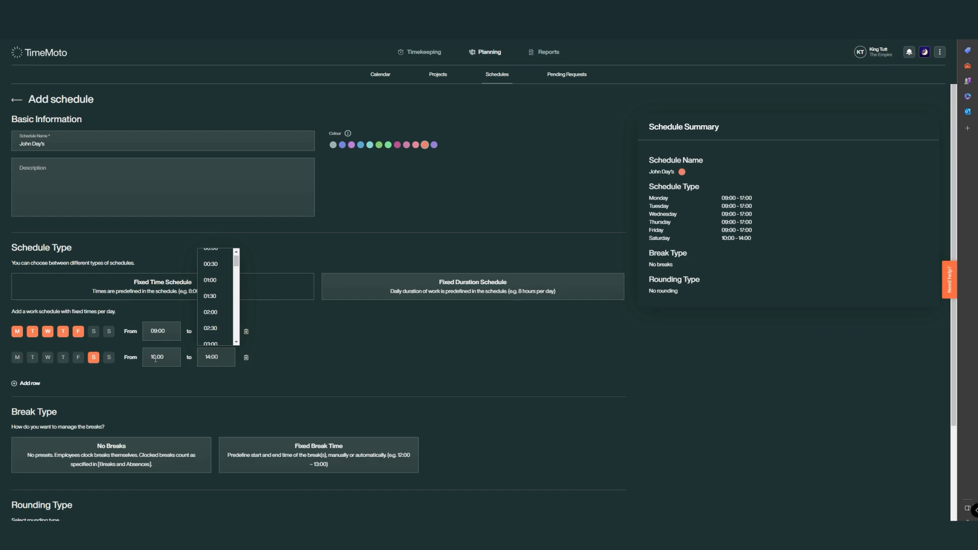
- Add a third row to the fixed times for Sunday from 10:00 to 13:00
scroll(155, 359, "down", 3)
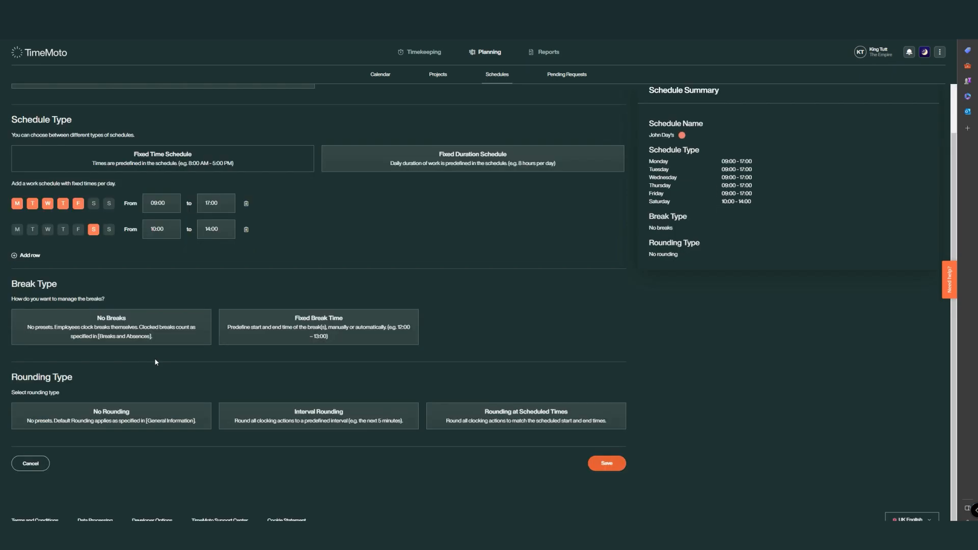
left_click(13, 255)
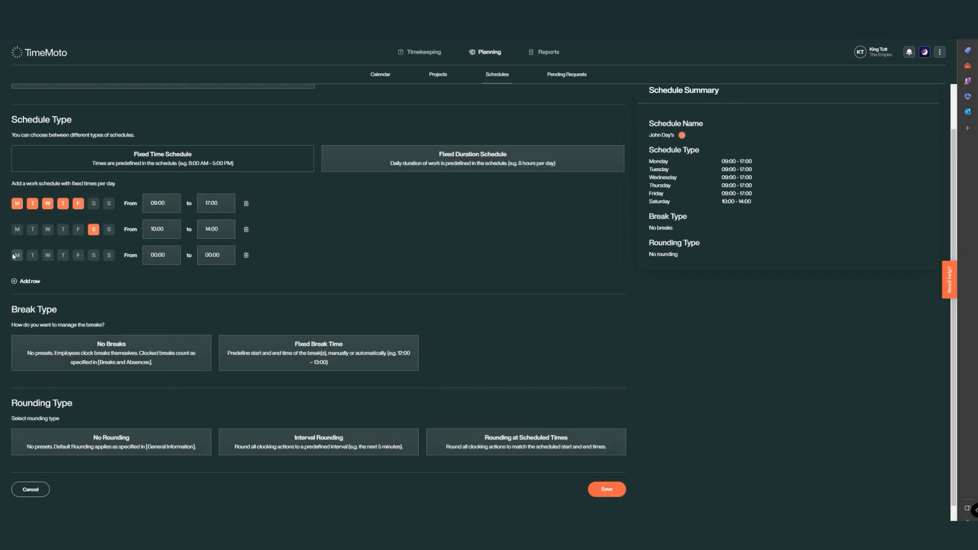
left_click(108, 255)
left_click(157, 256)
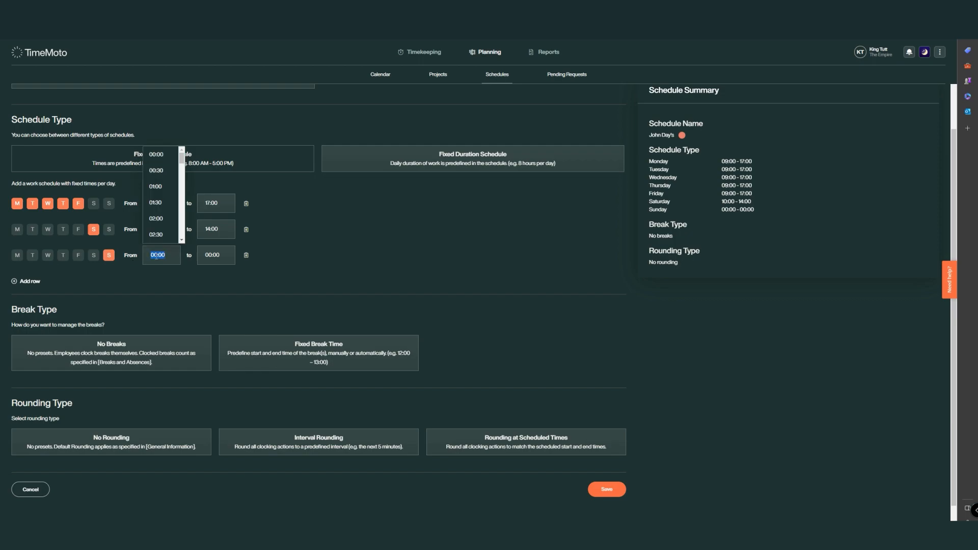
type("10")
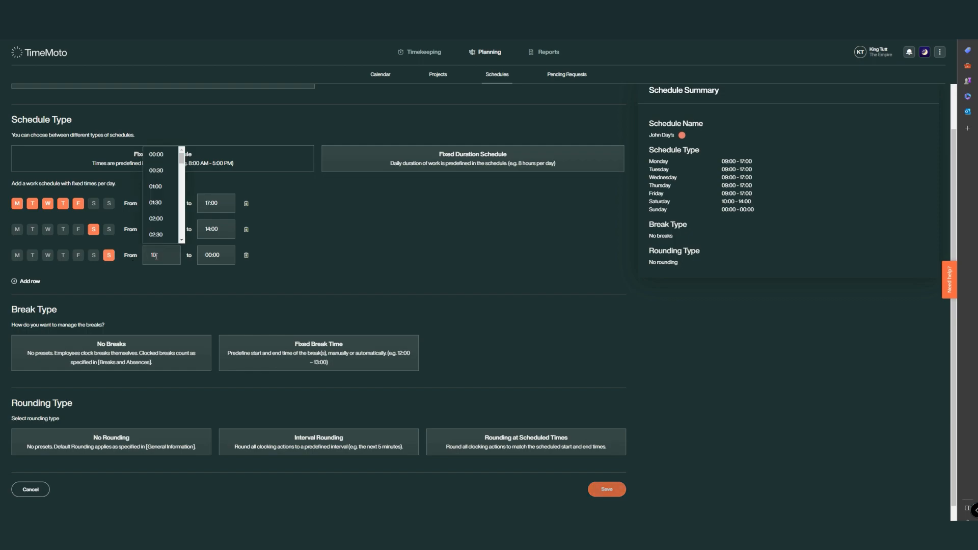
type(":00")
key("Tab")
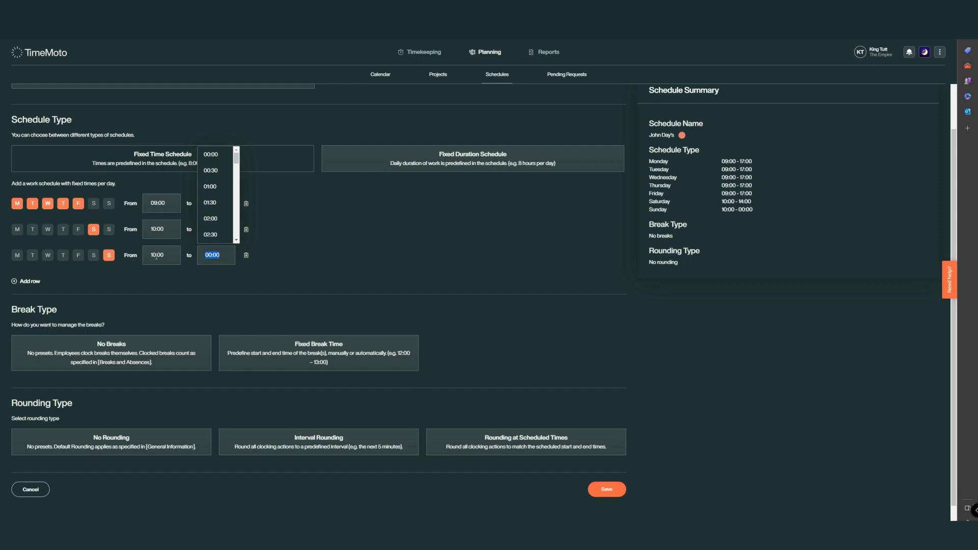
type("13:00")
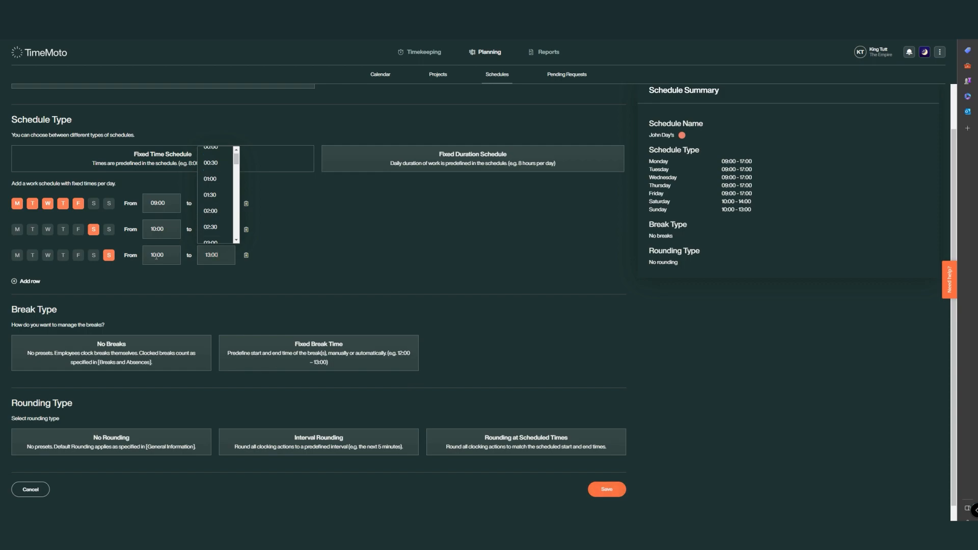
left_click(151, 289)
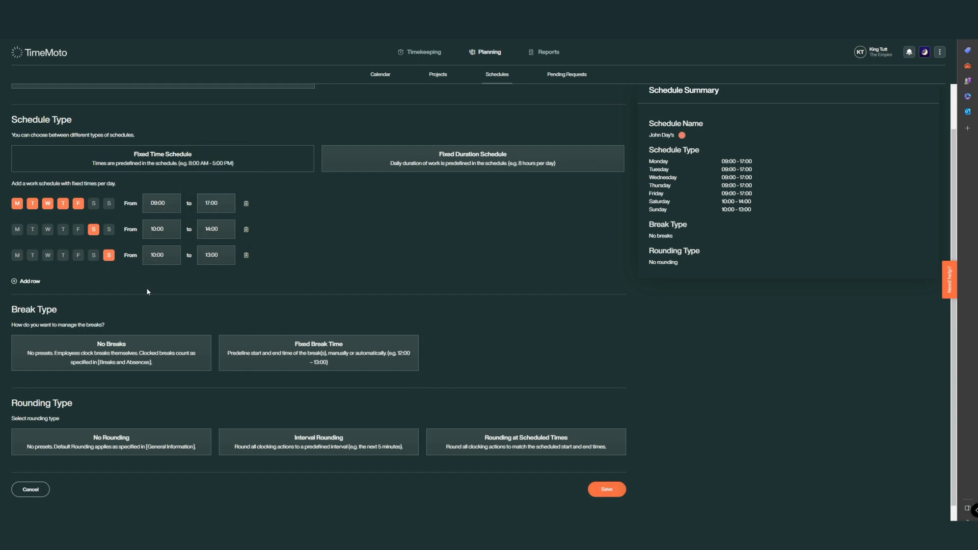
- Choose Fixed Break Time as the break type and add a break row for Monday to Friday
scroll(136, 302, "down", 1)
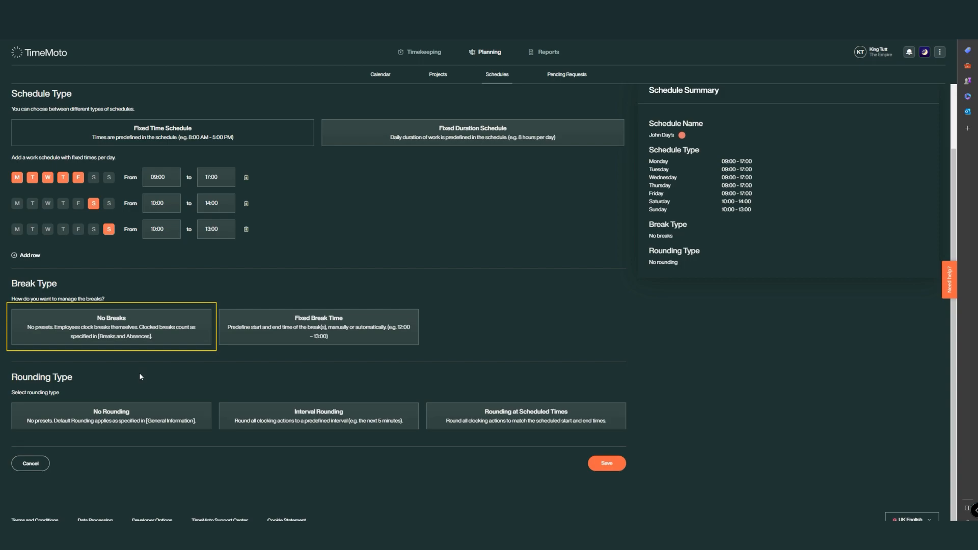
left_click(291, 341)
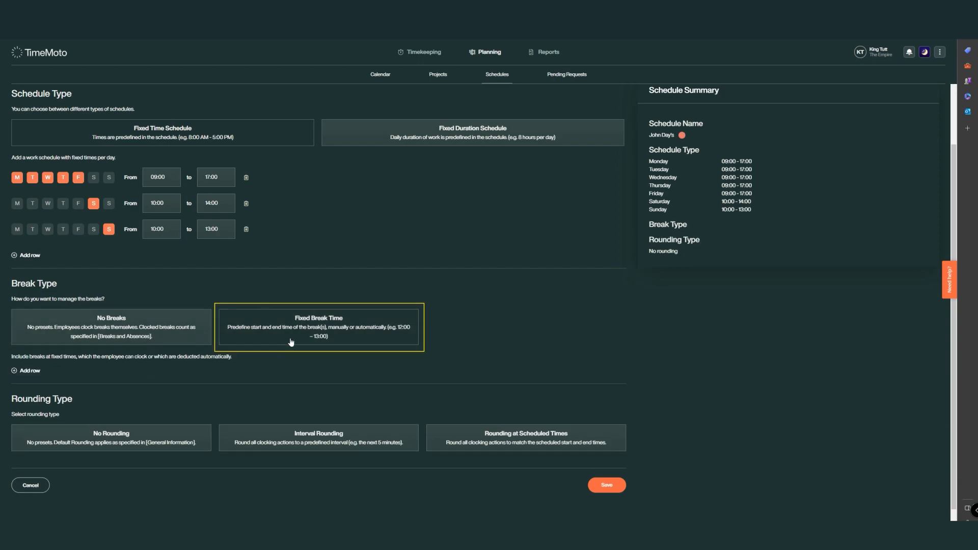
left_click(14, 371)
left_click(17, 376)
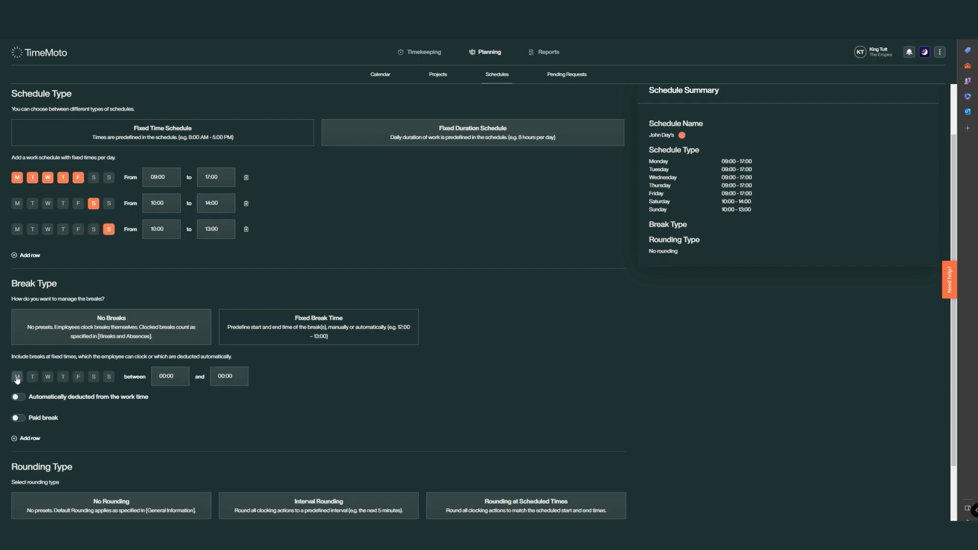
left_click(31, 376)
left_click(47, 377)
left_click(63, 377)
left_click(78, 378)
- Set the weekday break between 12:00 and 13:00 and have it automatically deducted from the work time
left_click(165, 376)
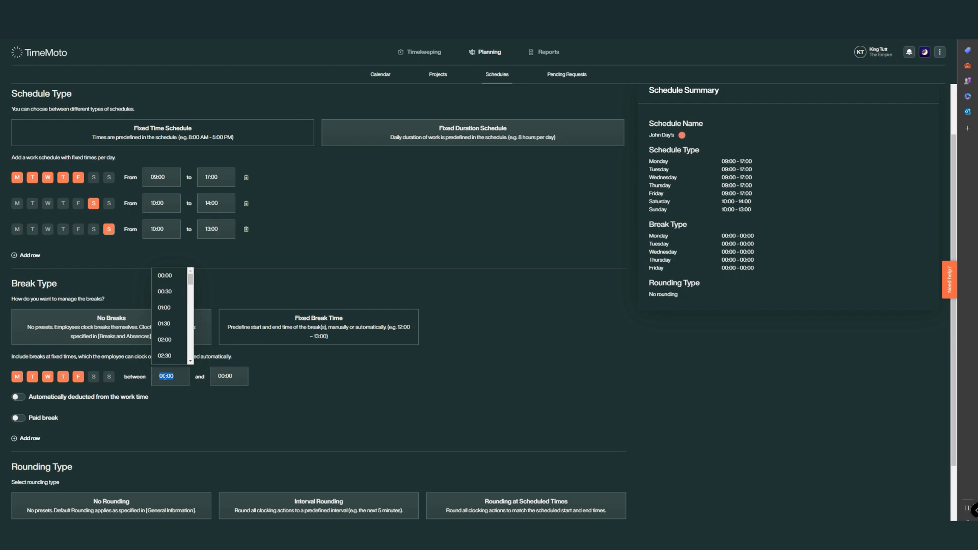
type("12")
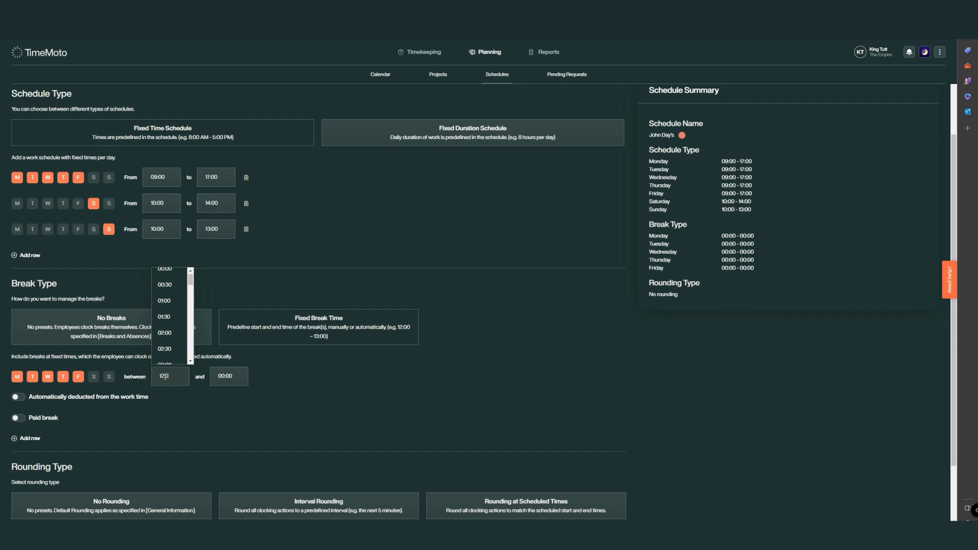
key("Tab")
type("13")
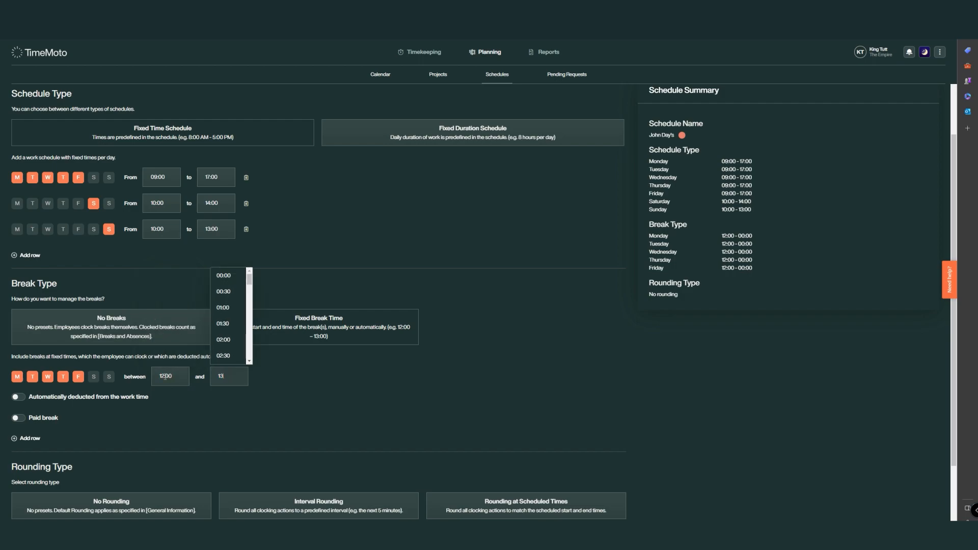
type(":00")
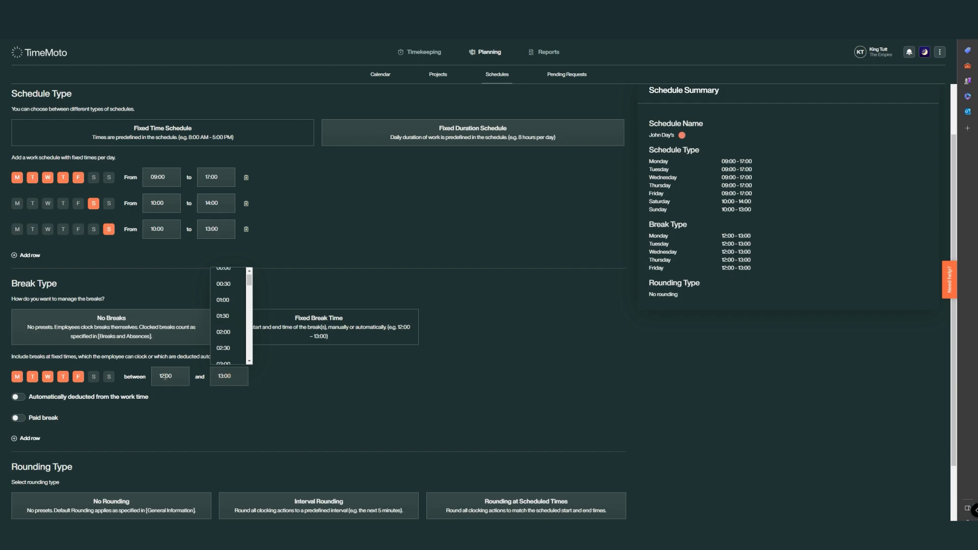
left_click(17, 397)
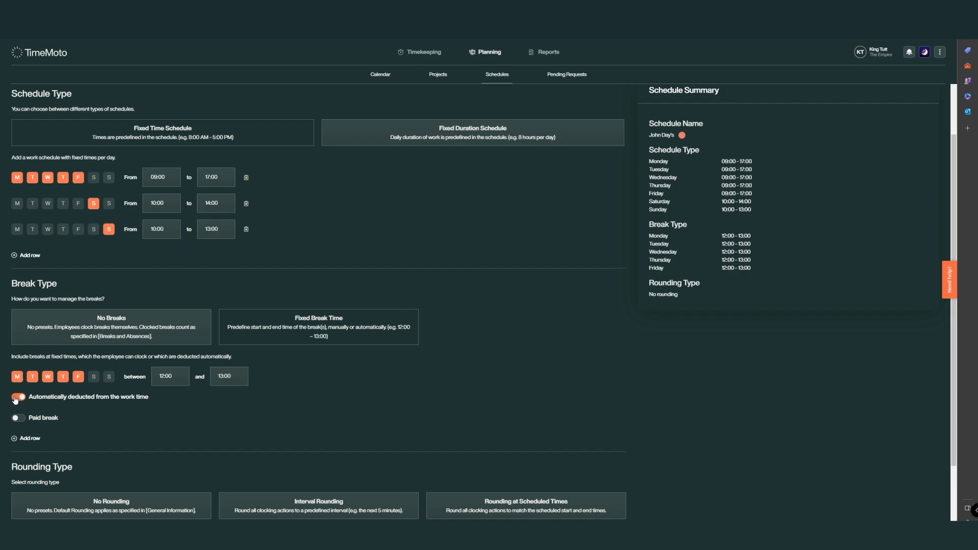
- Add a second break row that applies to Monday through Friday
left_click(15, 439)
left_click(15, 439)
left_click(32, 439)
left_click(48, 439)
left_click(63, 439)
left_click(78, 439)
- Set the second weekday break between 10:00 and 10:15 and make it a paid break
left_click(167, 439)
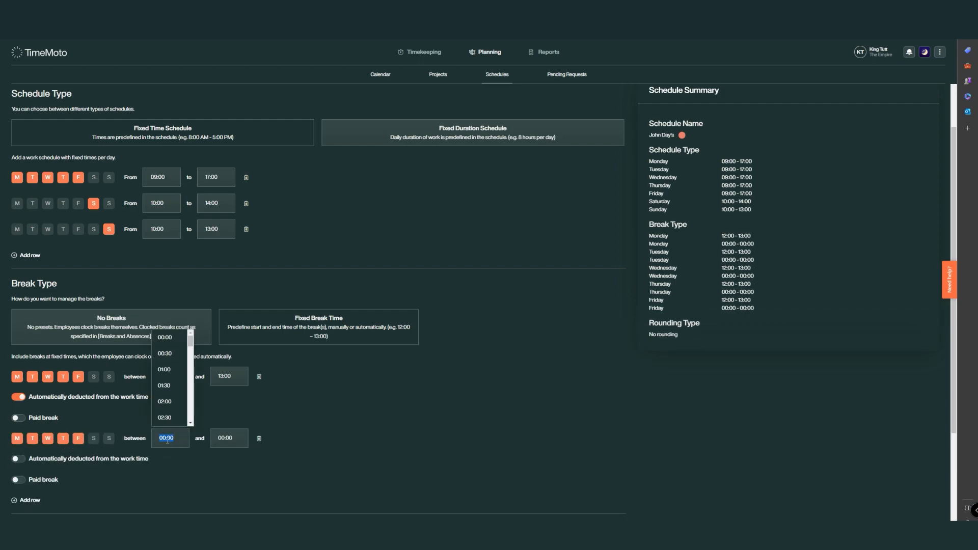
type("10:00")
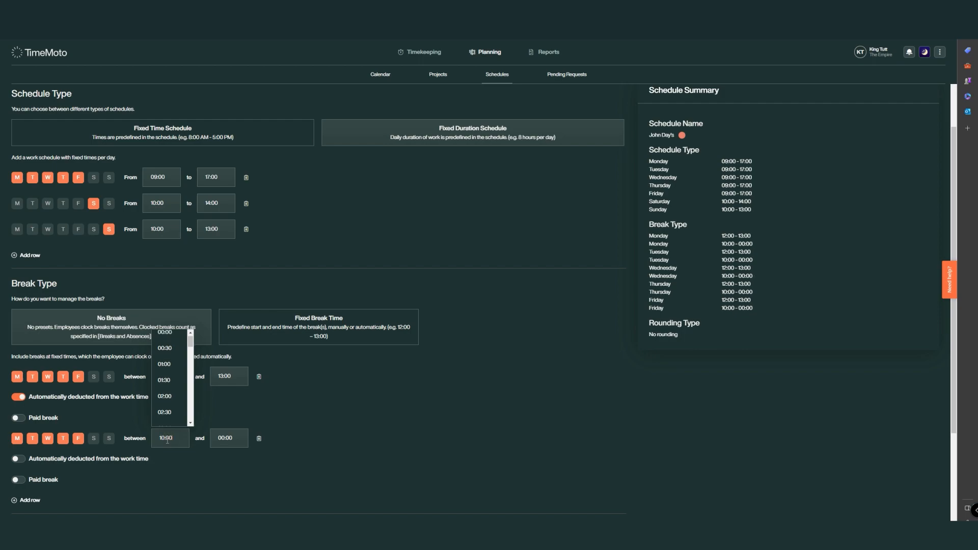
key("Tab")
type("10:15")
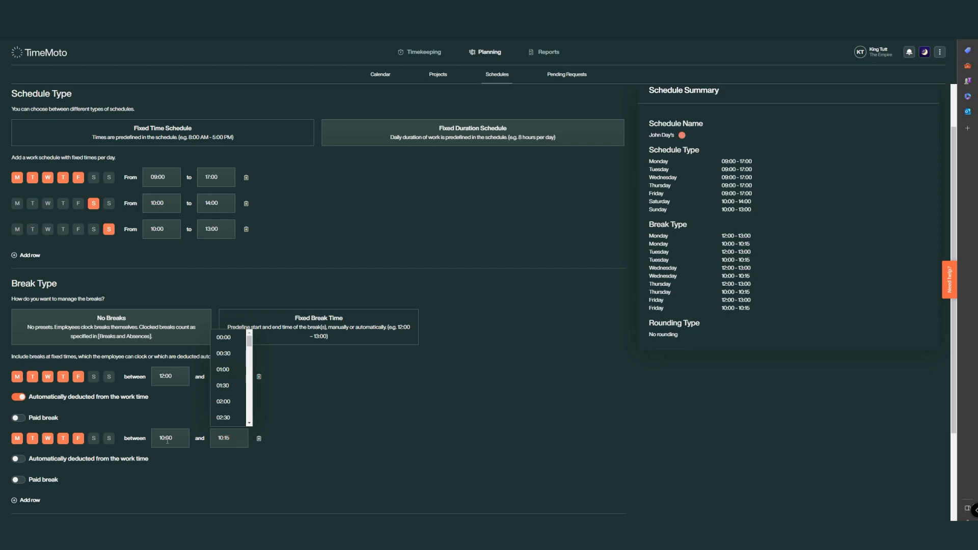
left_click(229, 463)
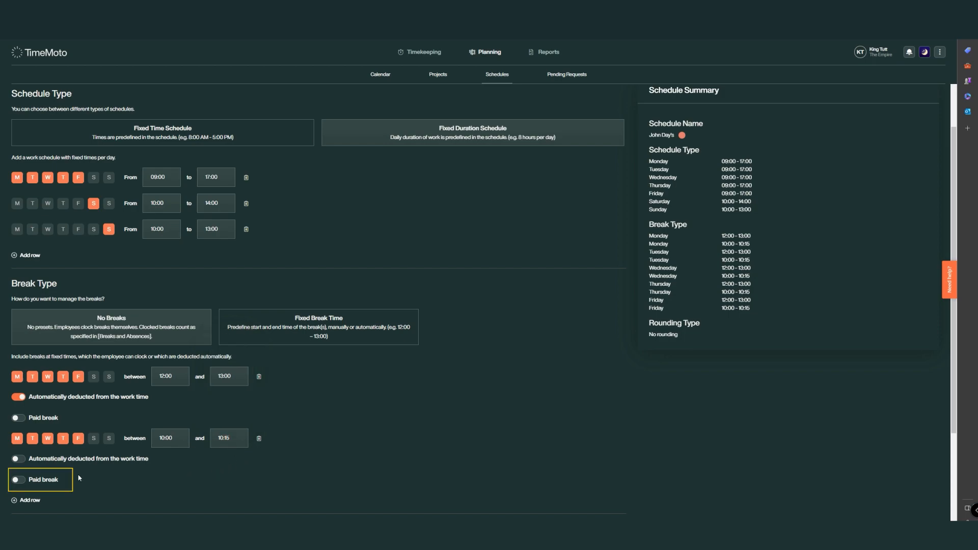
left_click(18, 479)
- Add a third break row that applies to Monday through Friday
scroll(87, 487, "down", 3)
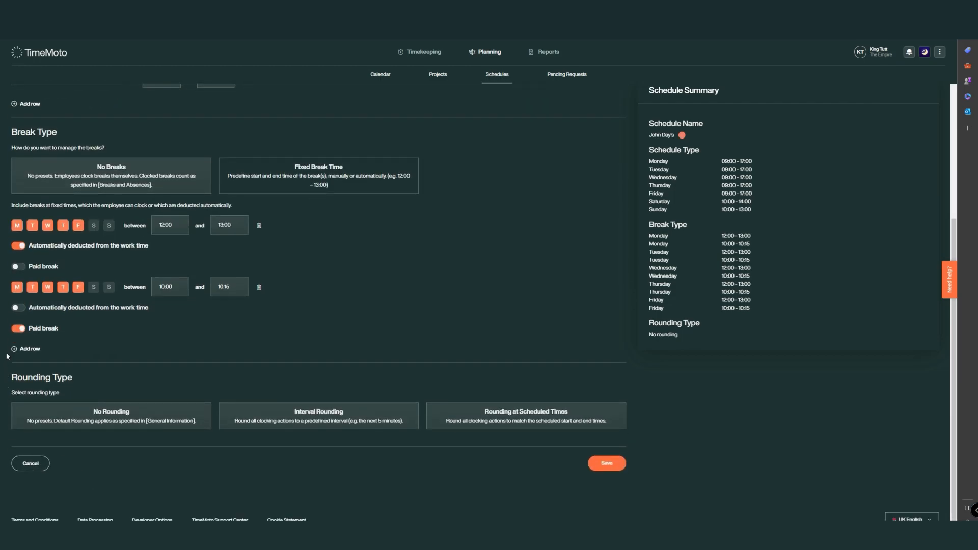
left_click(14, 350)
left_click(16, 349)
left_click(33, 349)
left_click(49, 349)
left_click(48, 349)
left_click(63, 349)
left_click(78, 349)
- Set the third weekday break between 15:00 and 15:15 and make it a paid break
left_click(169, 348)
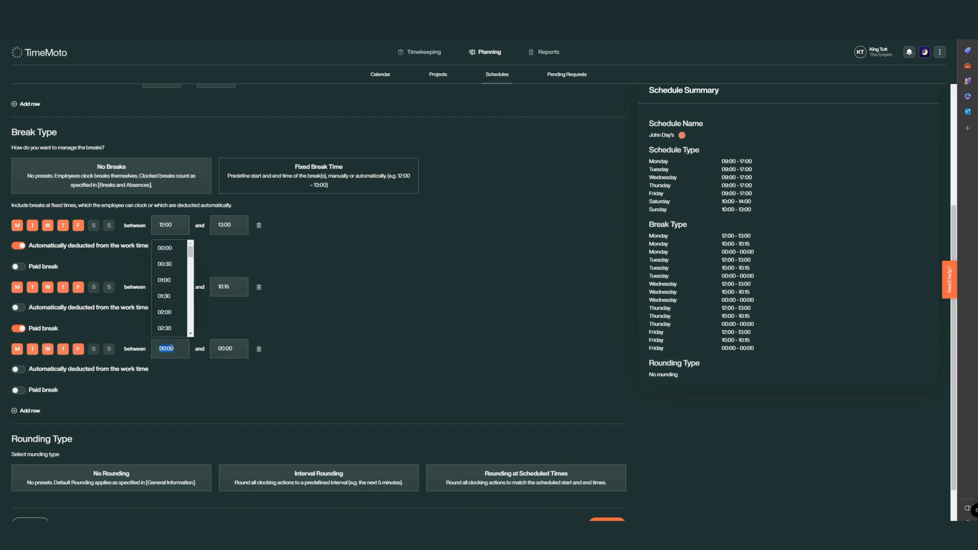
type("15:00")
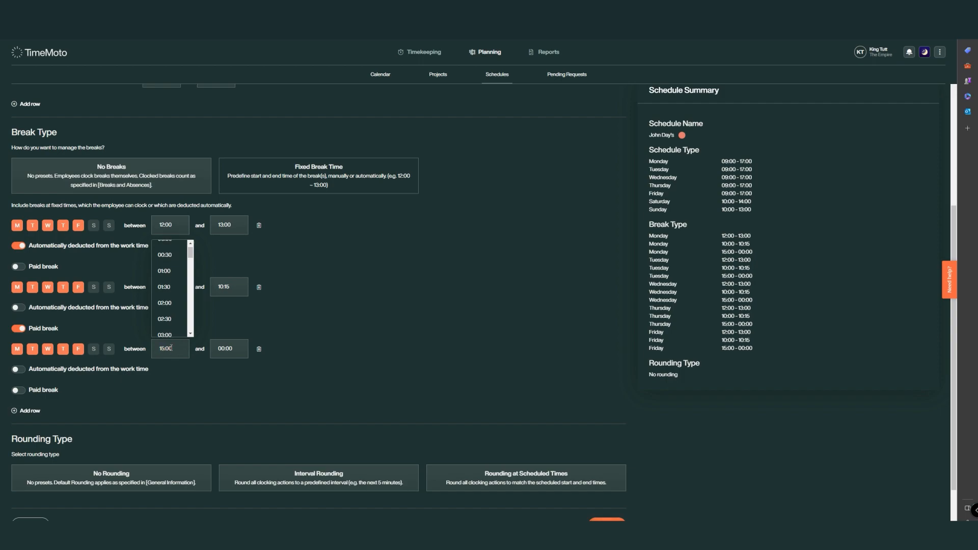
key("Tab")
type("15")
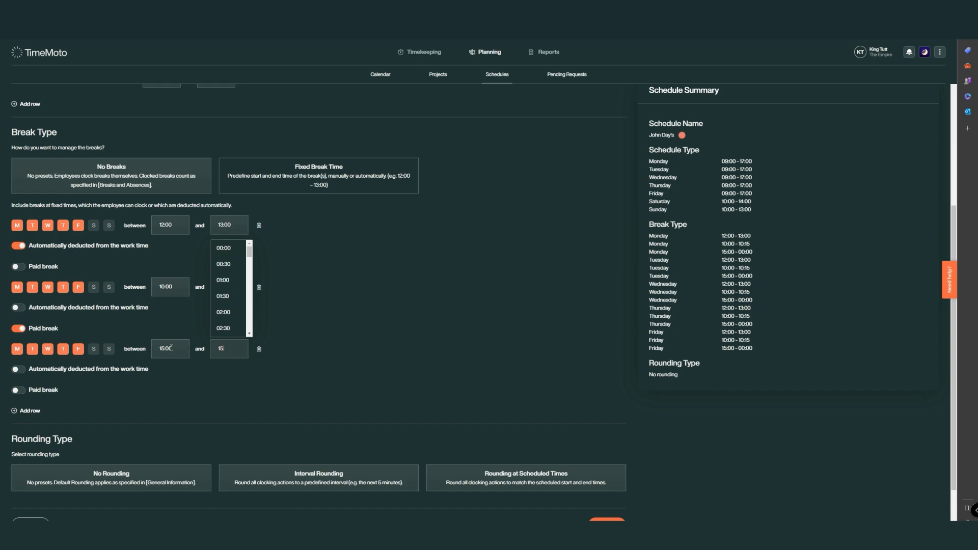
type(":15")
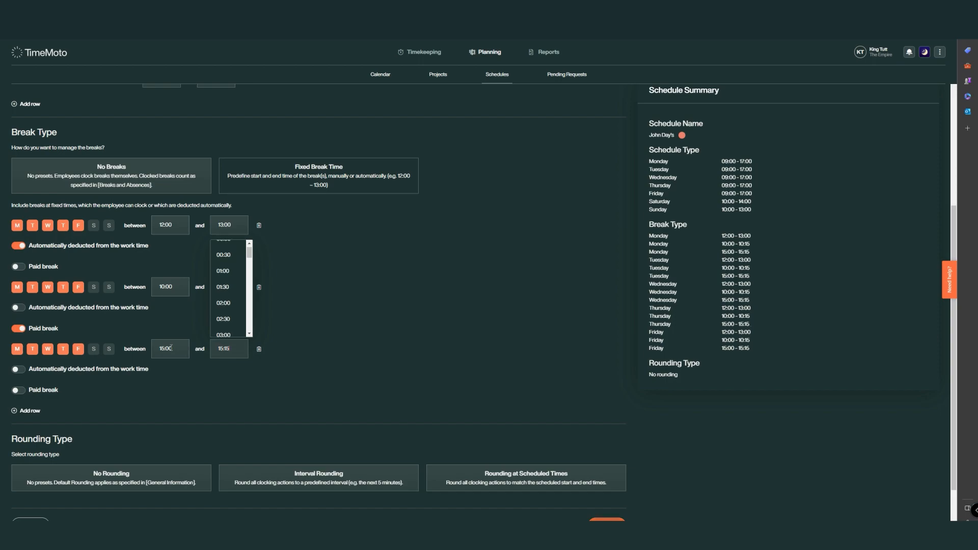
left_click(175, 378)
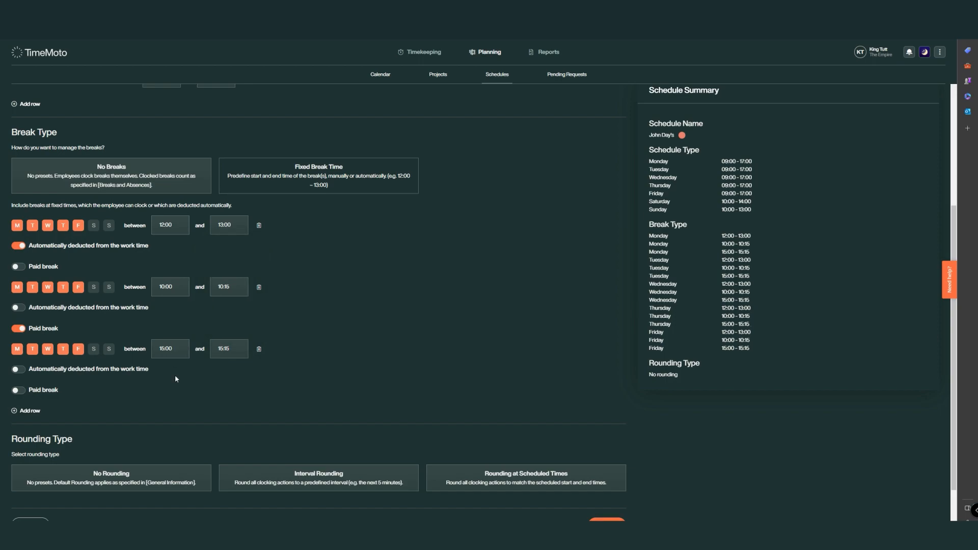
left_click(18, 390)
- Add a Saturday break between 12:30 and 13:00 that is automatically deducted from the work time
left_click(14, 411)
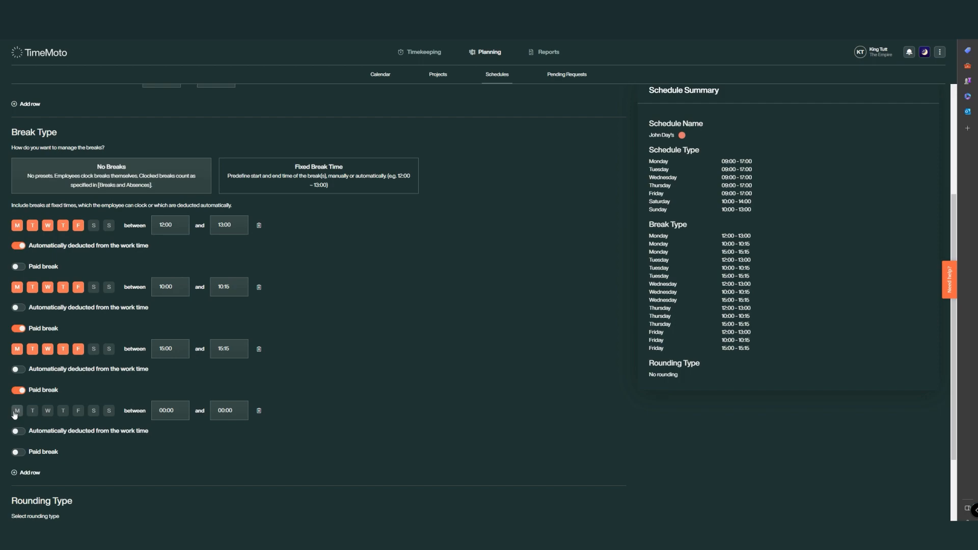
left_click(93, 411)
left_click(166, 410)
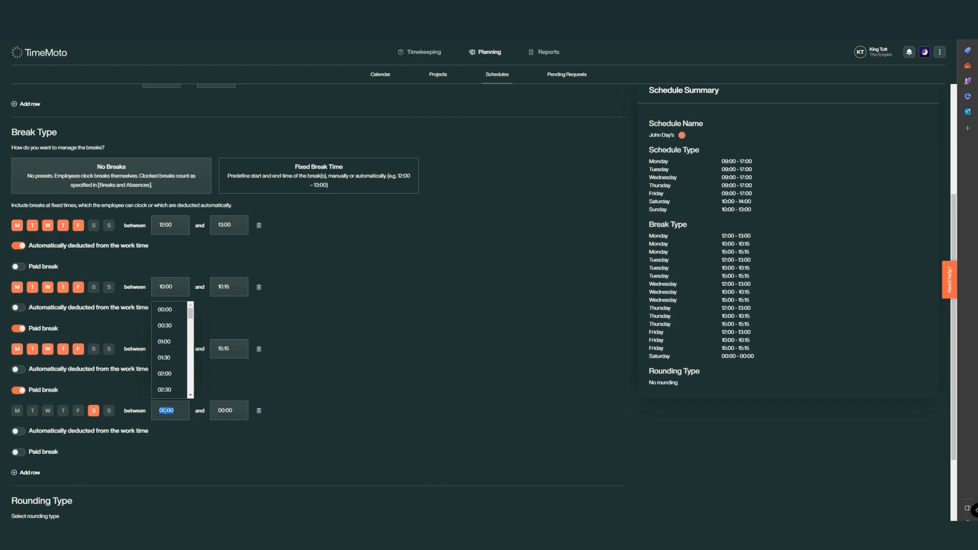
type("12:30")
left_click(222, 409)
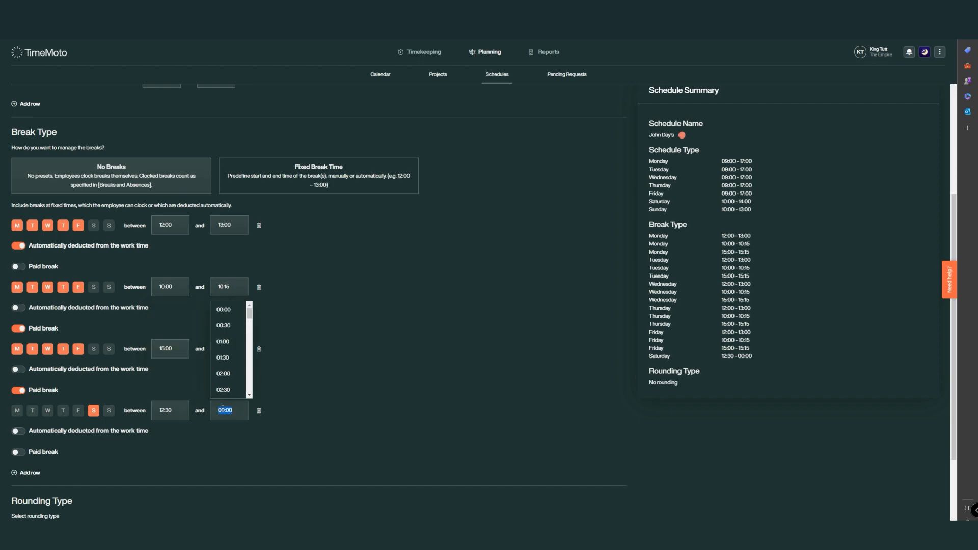
type("13:00")
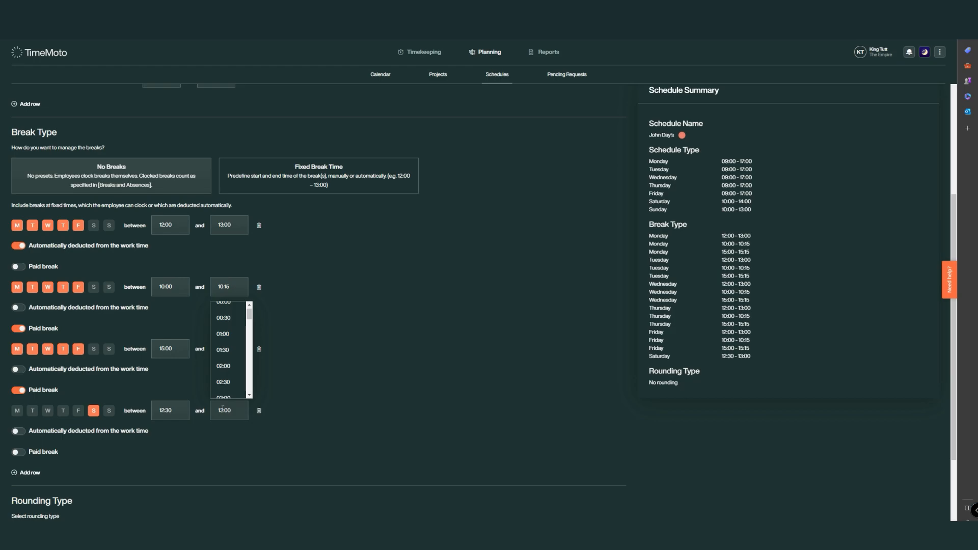
left_click(17, 432)
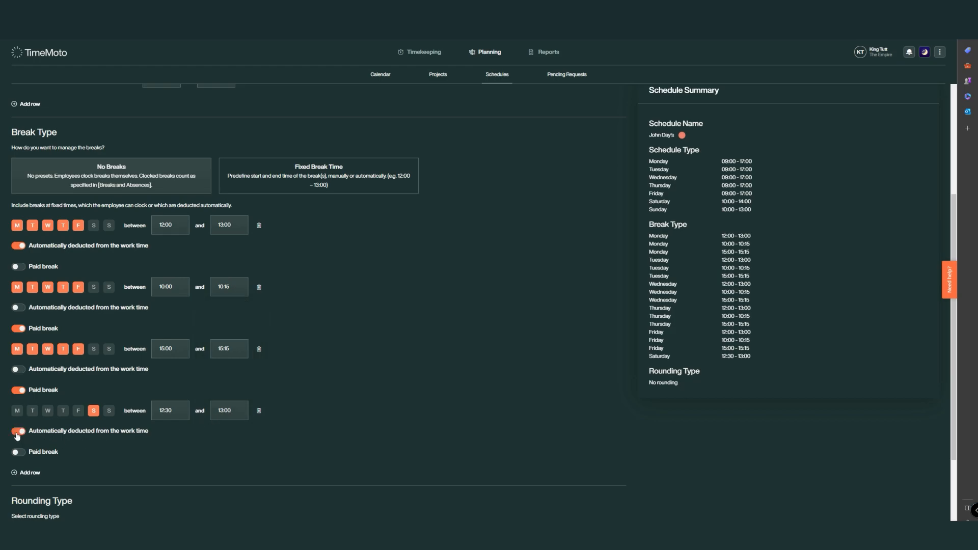
- Choose Interval Rounding and round clocking in actions to the nearest 30 minutes
scroll(124, 459, "down", 3)
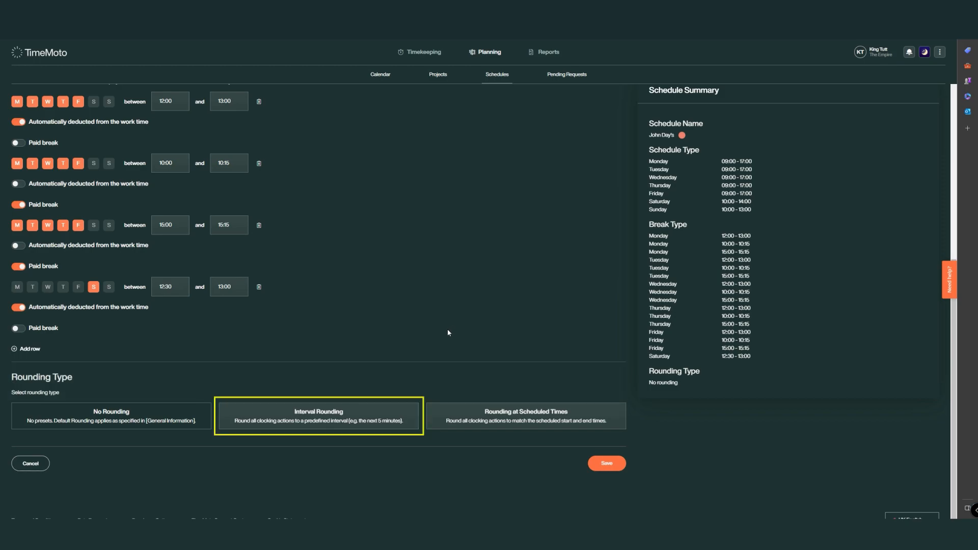
left_click(376, 411)
scroll(377, 412, "down", 2)
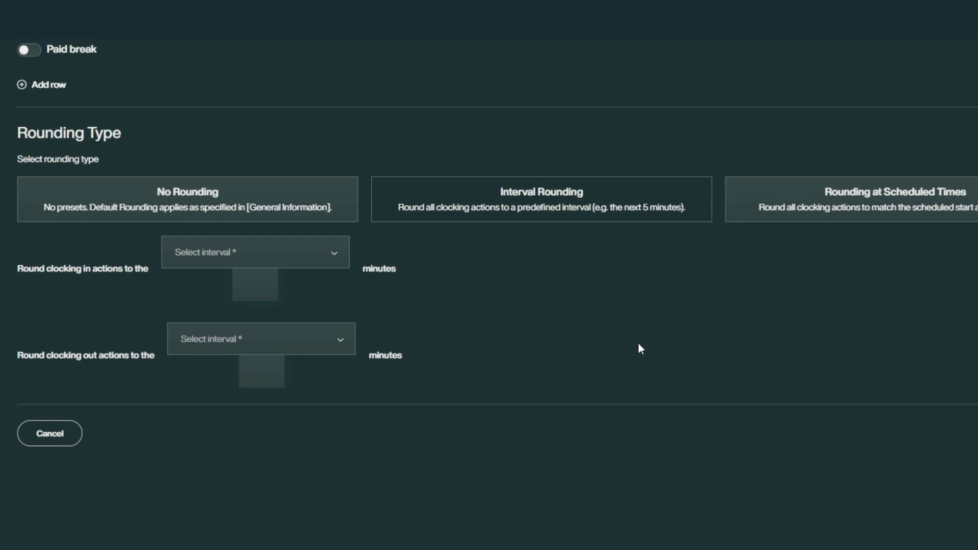
left_click(334, 254)
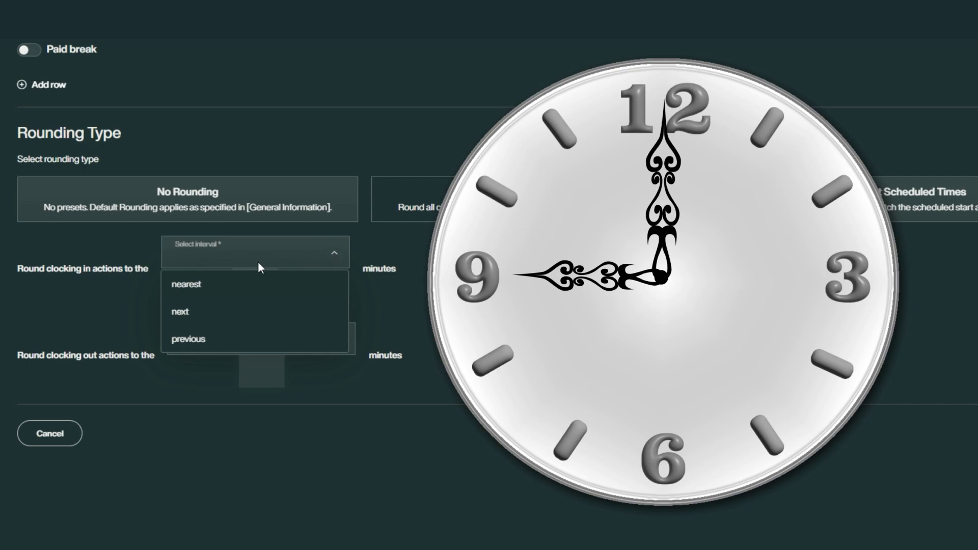
left_click(205, 286)
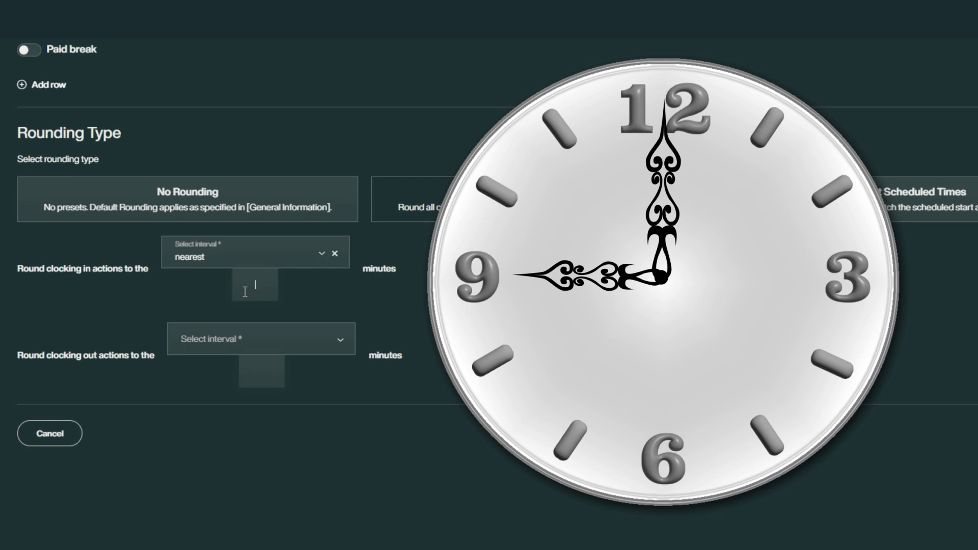
type("30")
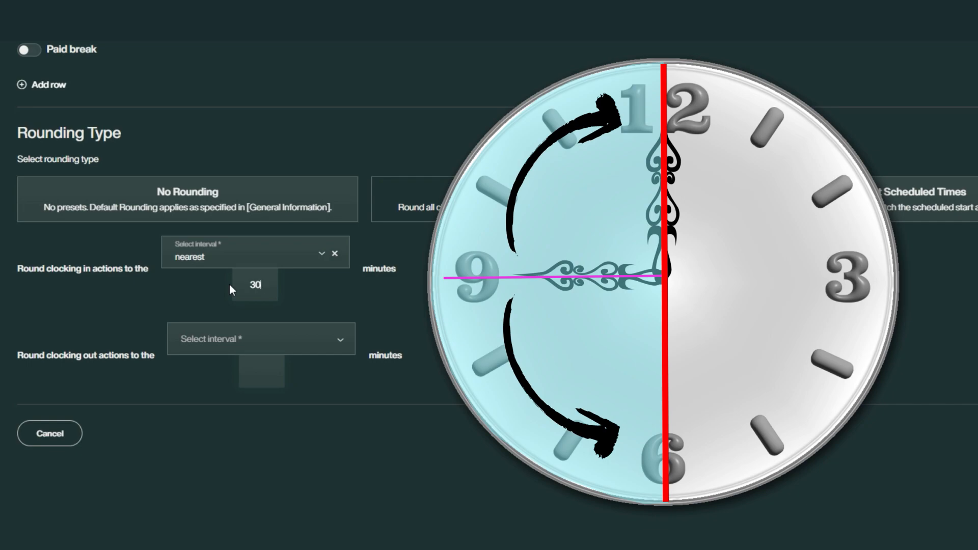
- Try rounding clocking in actions to the nearest 60 minutes and clear the interval value
key("BackSpace")
key("BackSpace")
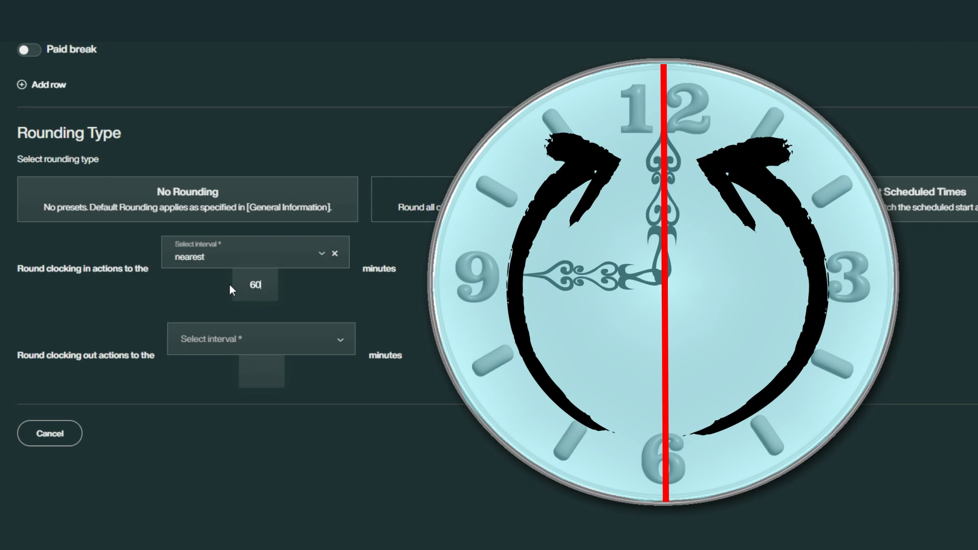
key("BackSpace")
key("BackSpace")
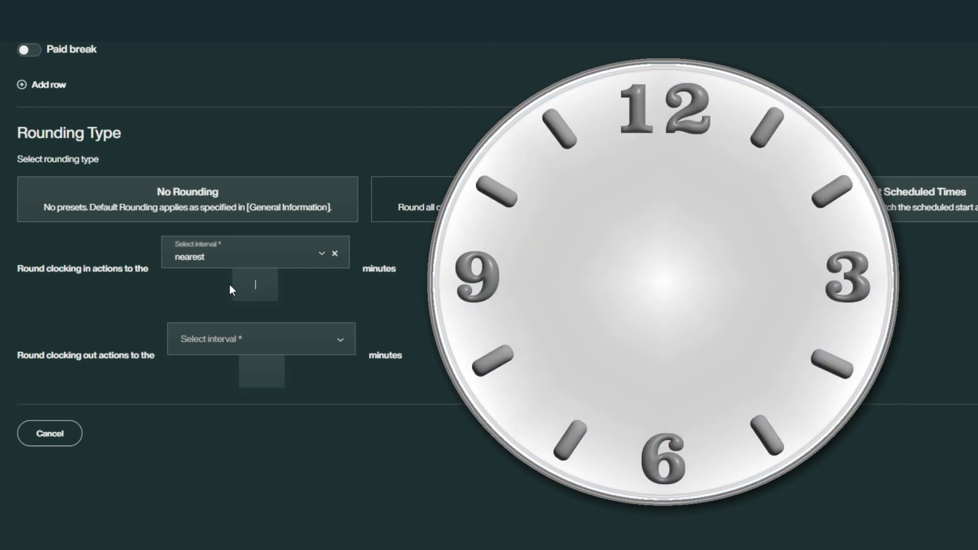
- Try rounding clocking in actions to the next 30 minutes and switch the interval option to previous
left_click(322, 254)
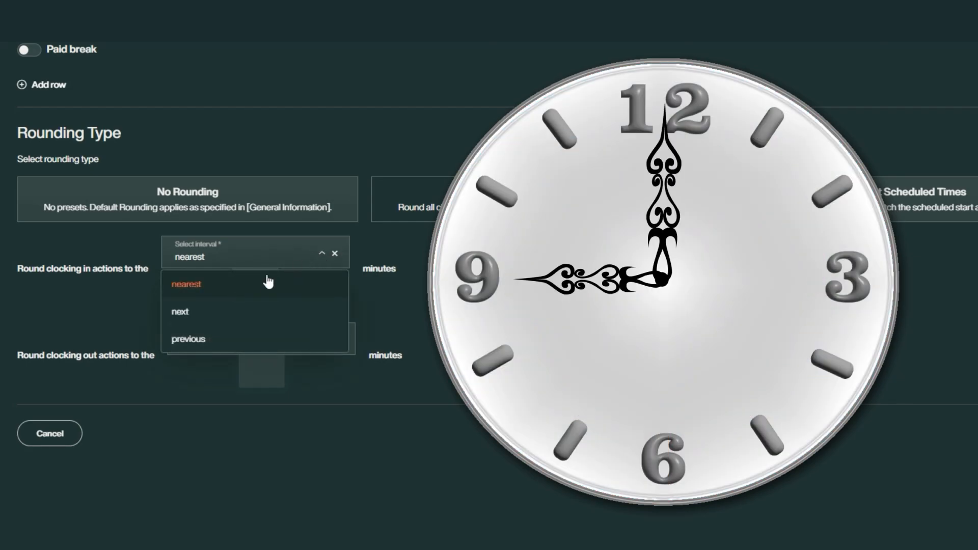
left_click(208, 312)
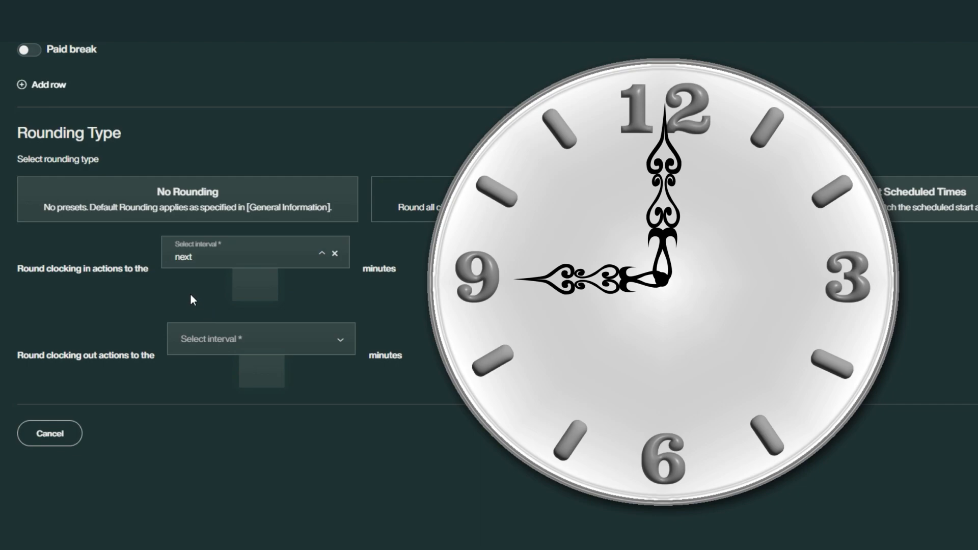
left_click(256, 295)
type("30")
key("BackSpace")
key("BackSpace")
type("60")
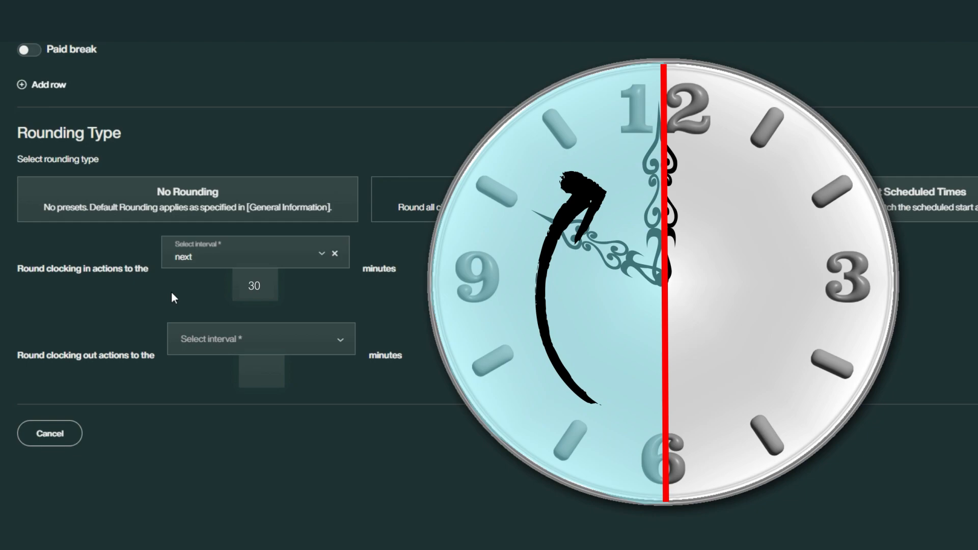
left_click(324, 255)
left_click(203, 339)
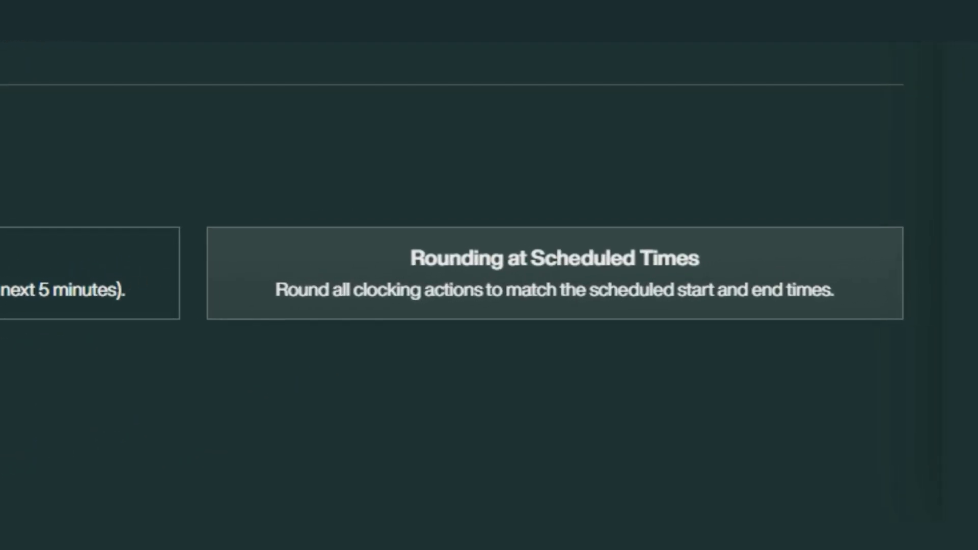
- Choose Rounding at Scheduled Times and set the start time range to 60 minutes before and 0 minutes after
left_click(370, 303)
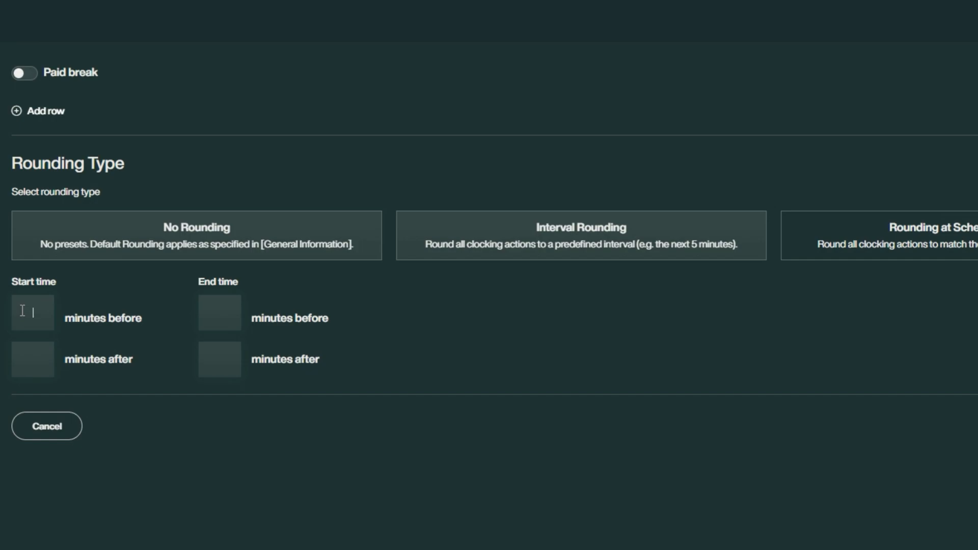
type("60")
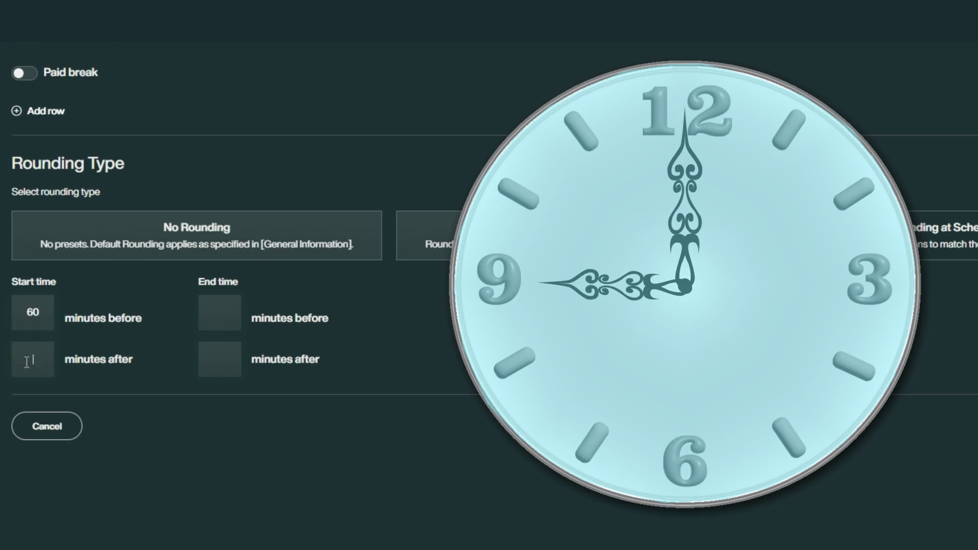
left_click(27, 362)
type("5")
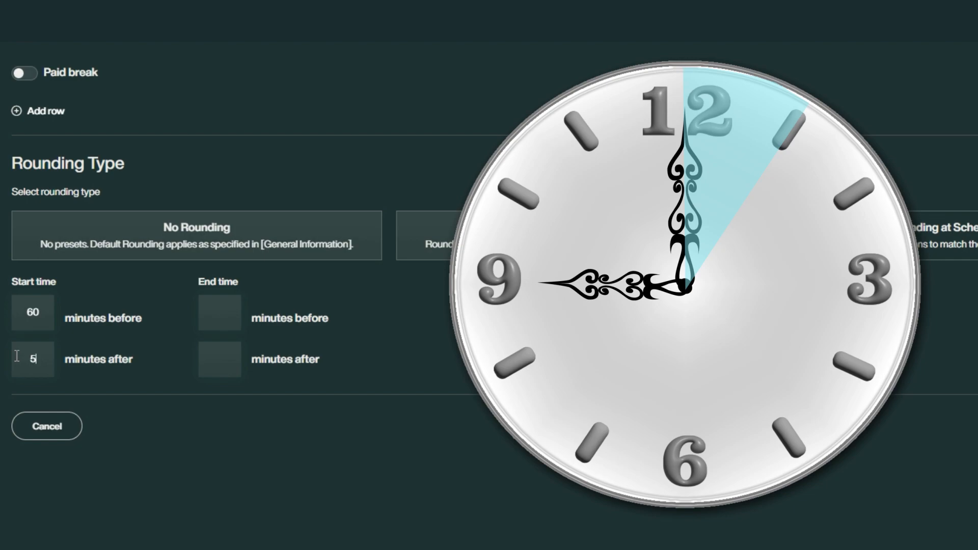
key("BackSpace")
type("0")
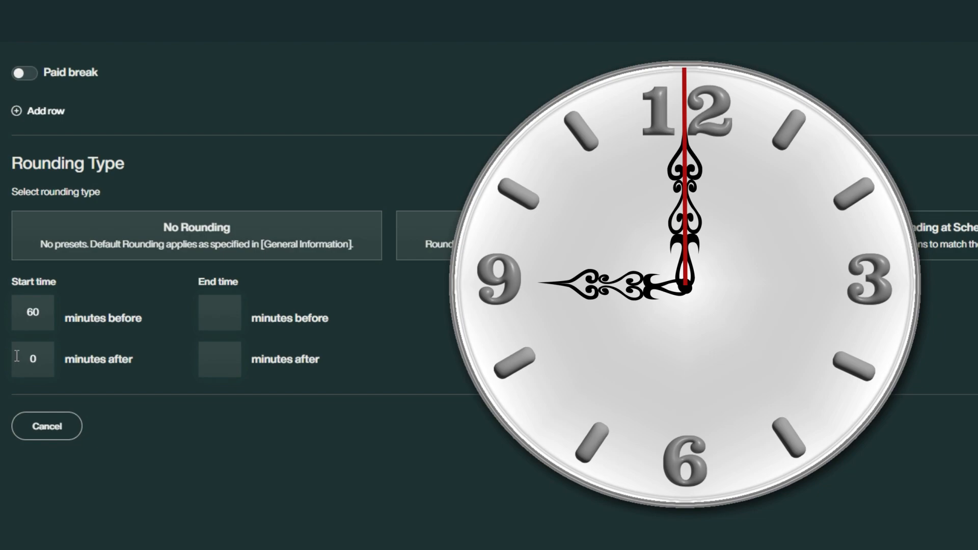
- Set the end time rounding range to 0 minutes before and 59 minutes after, and save the schedule
left_click(218, 311)
type("0")
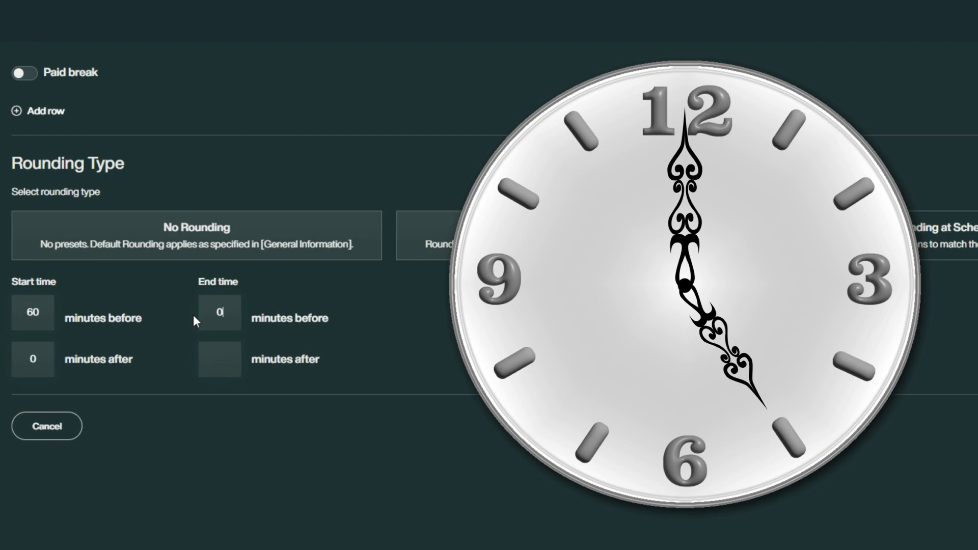
left_click(213, 362)
type("59")
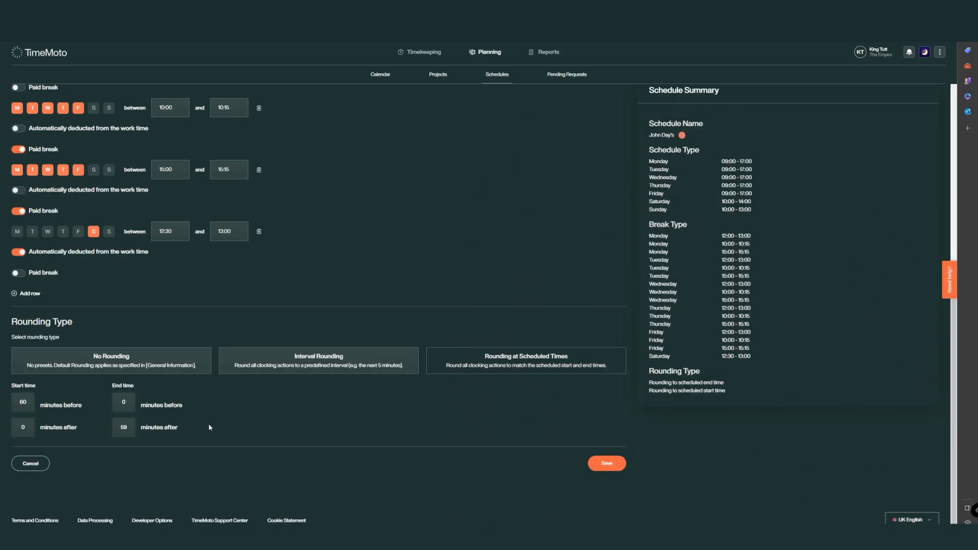
left_click(596, 464)
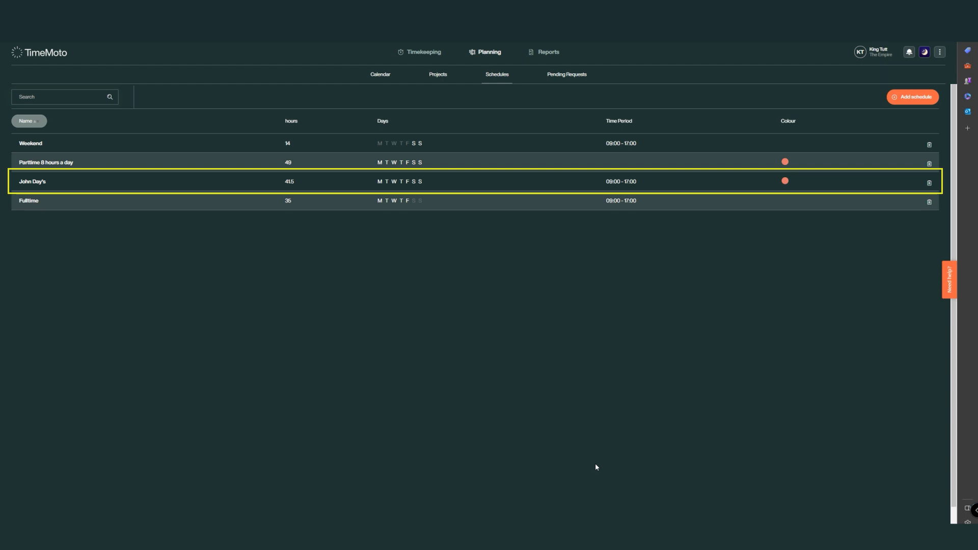
- Add a new schedule named for the employee's nights and give it the last purple colour
left_click(895, 99)
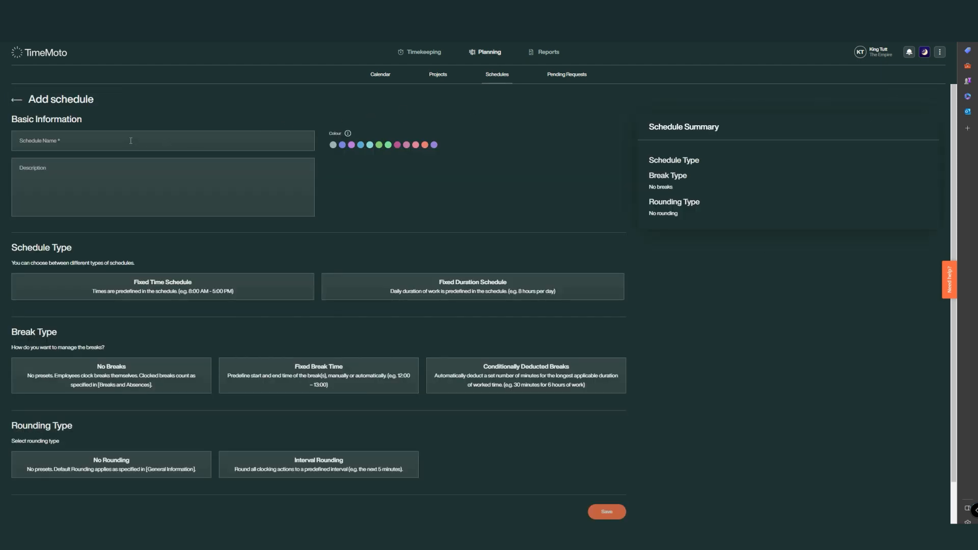
left_click(130, 141)
type("John Night's")
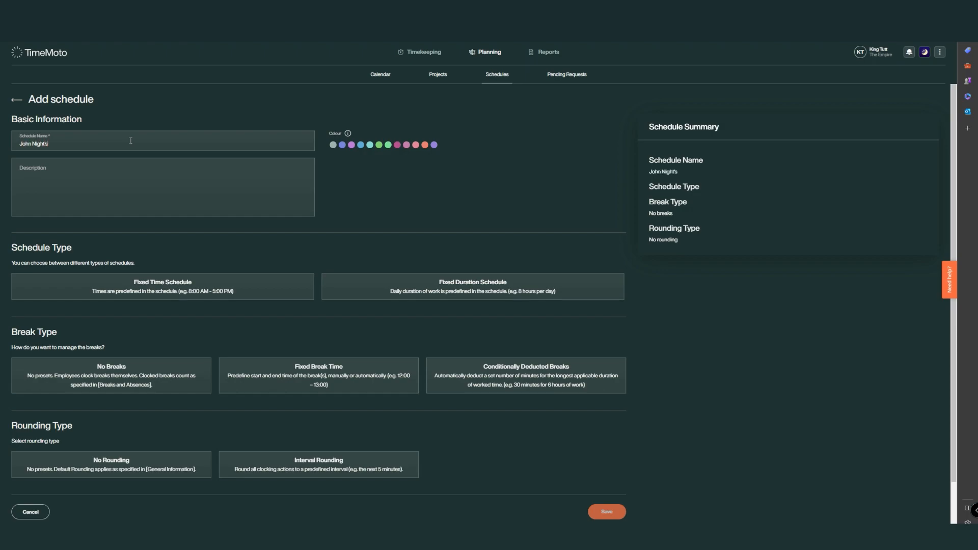
left_click(434, 146)
- Make it a Fixed Duration Schedule with 8 working hours for every day from Monday to Sunday
left_click(403, 285)
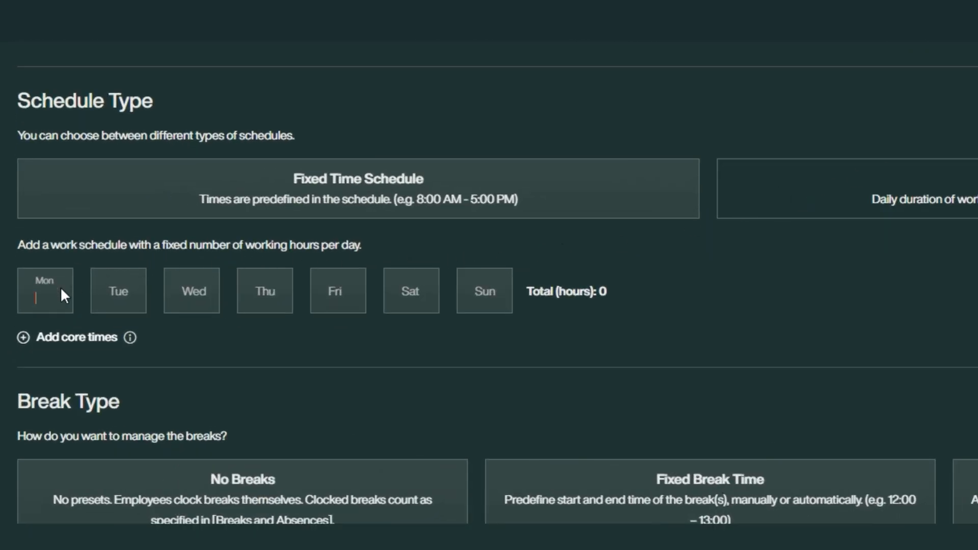
type("8\t8\t8\t8\t8\t8")
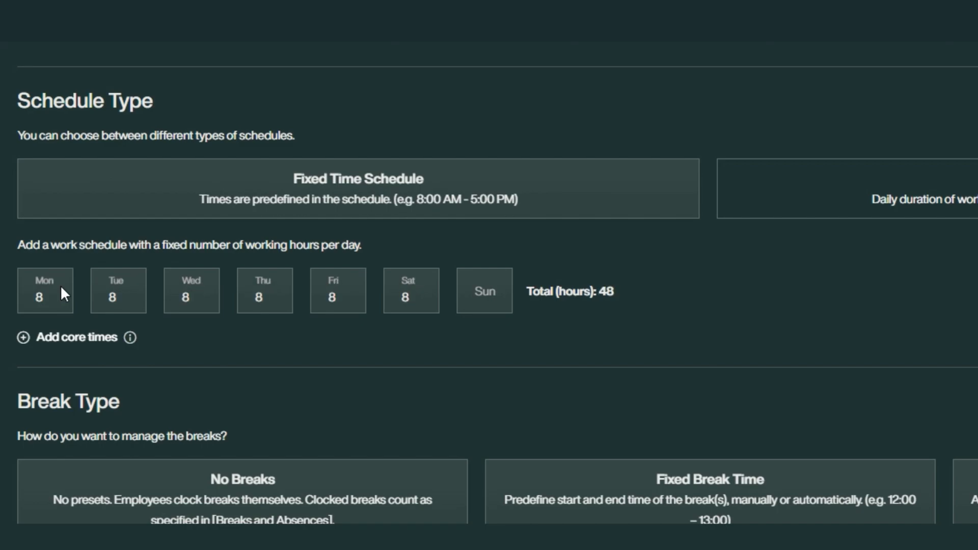
key("Tab")
type("8")
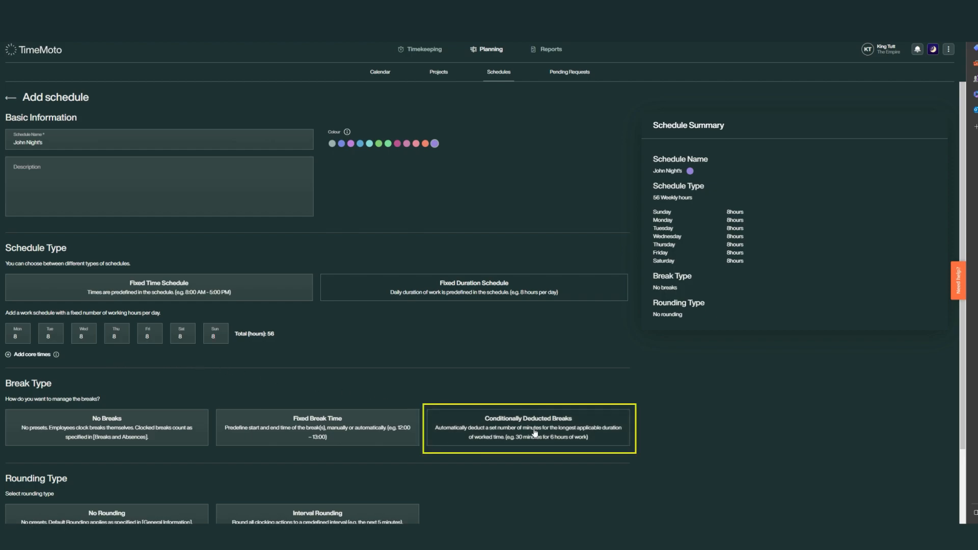
- Choose Conditionally Deducted Breaks and deduct 30 minutes after 6 consecutively worked hours
left_click(617, 442)
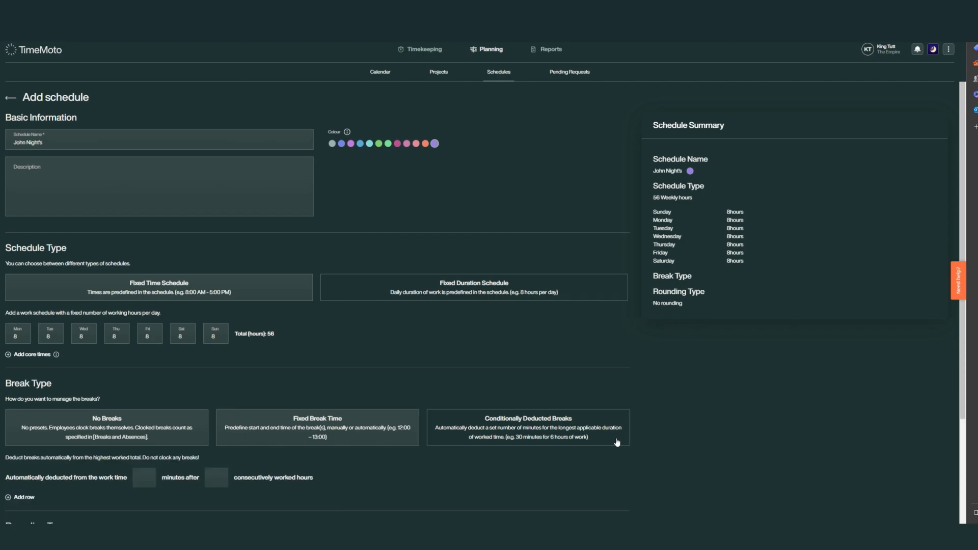
scroll(605, 476, "down", 3)
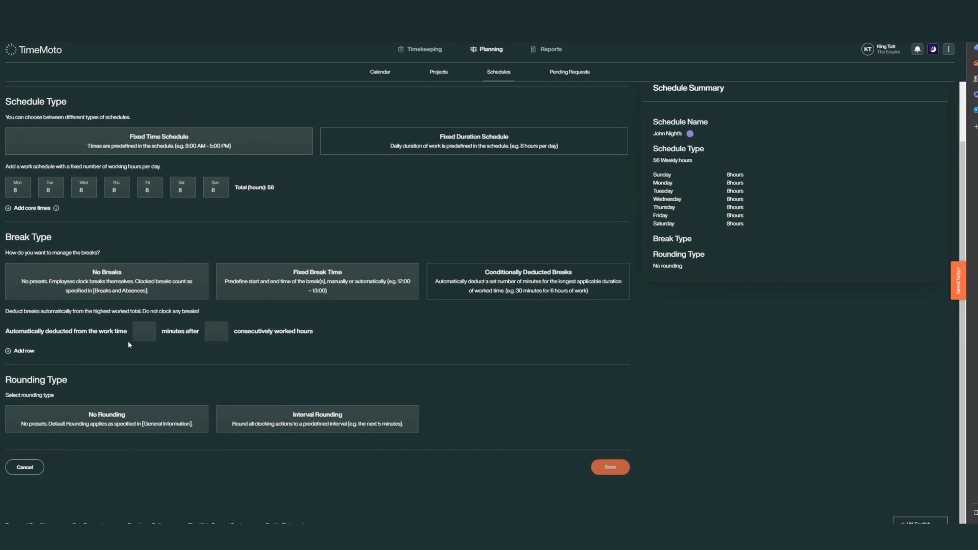
left_click(142, 333)
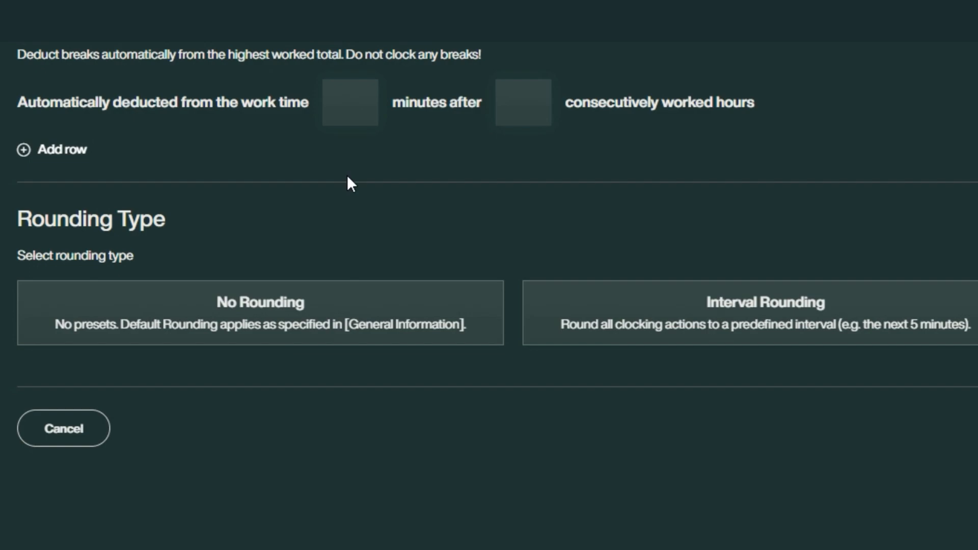
type("30")
left_click(525, 113)
type("6")
- Add a second conditional break row that deducts 30 minutes after 8 consecutively worked hours
left_click(23, 150)
left_click(361, 172)
type("30")
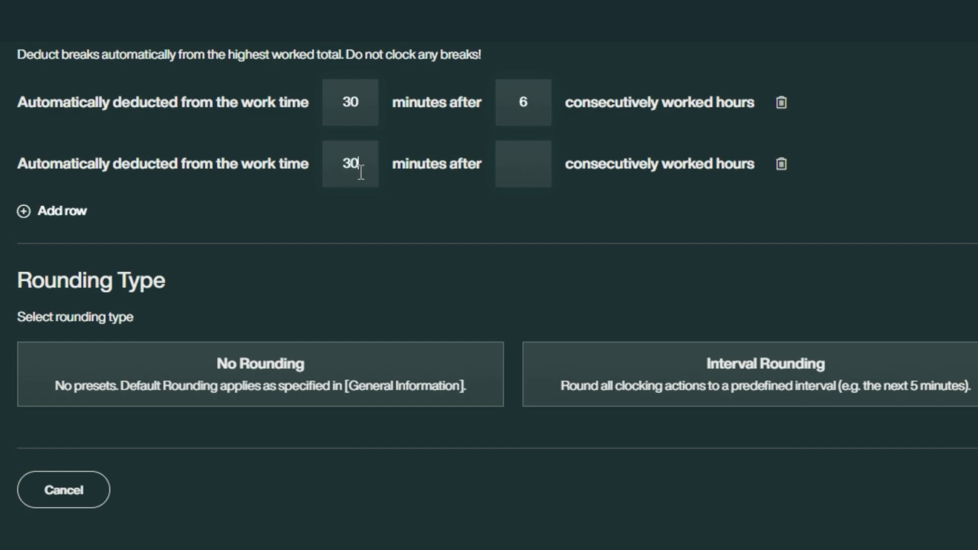
left_click(509, 163)
type("8")
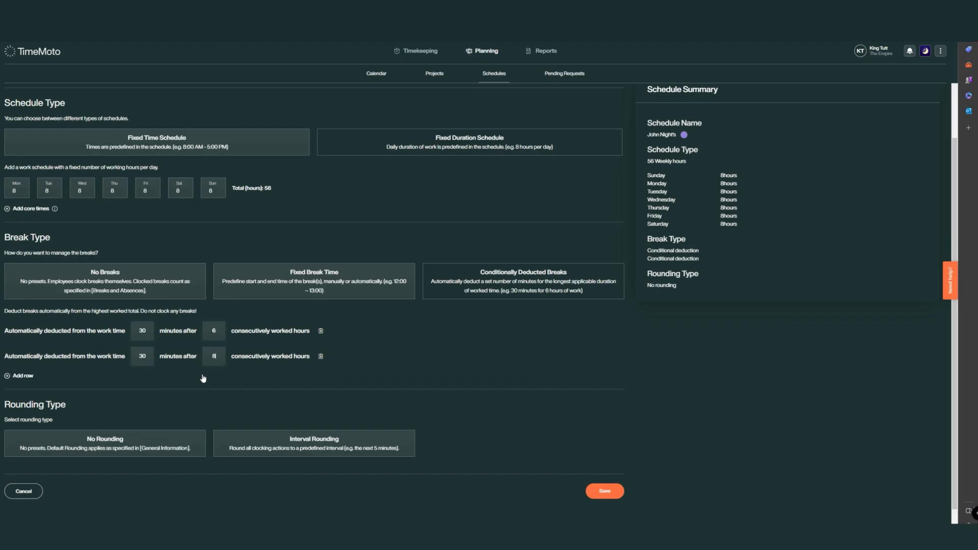
- Choose Interval Rounding for the night schedule and round clocking in actions to the next 60 minutes
scroll(496, 211, "down", 1)
left_click(241, 415)
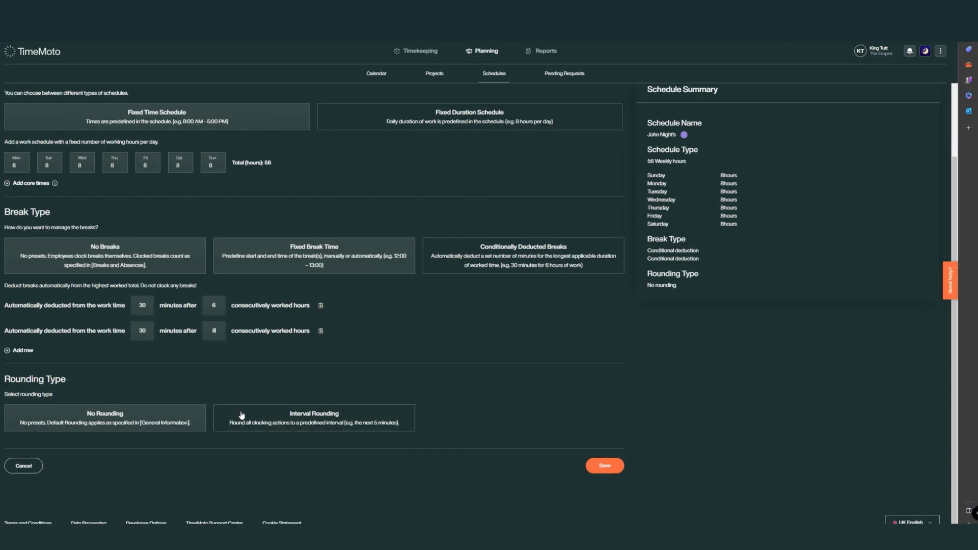
scroll(241, 415, "down", 3)
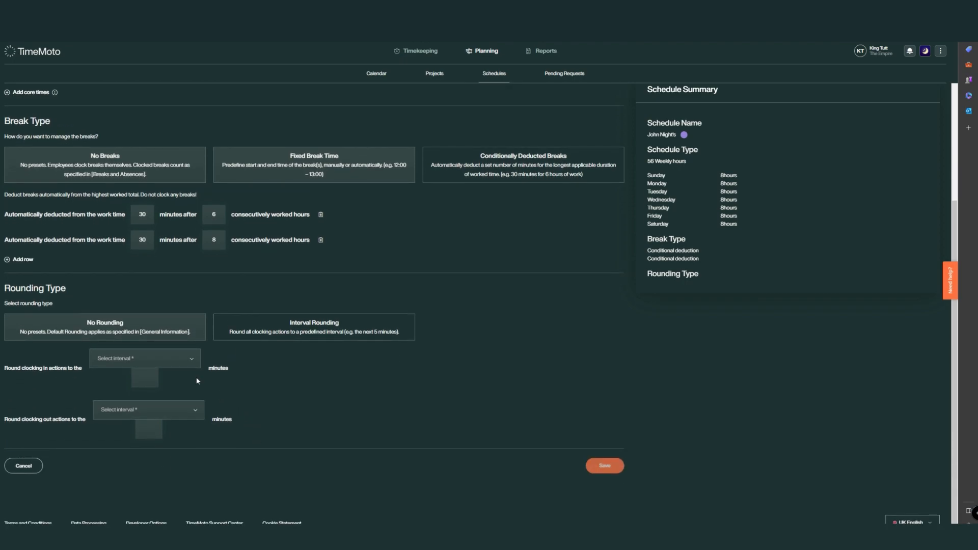
left_click(191, 359)
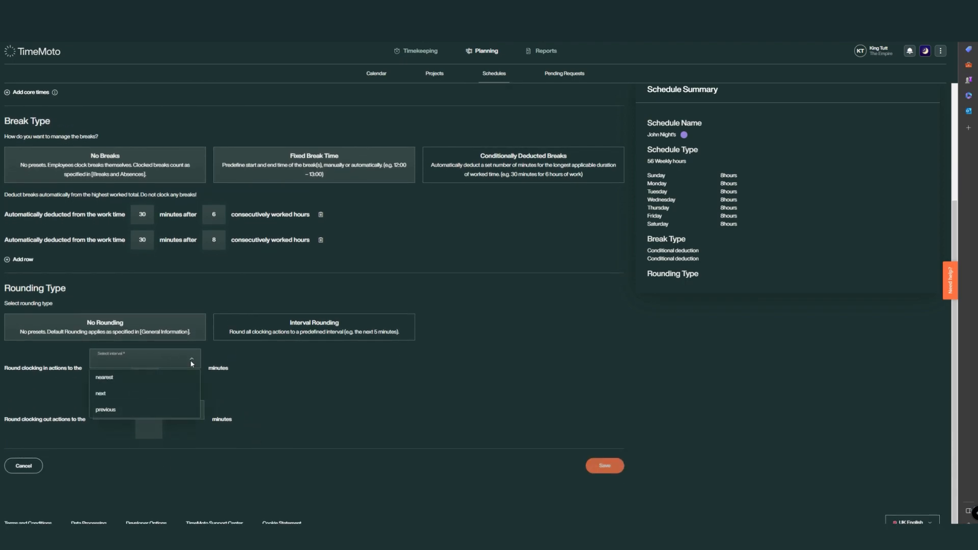
left_click(108, 396)
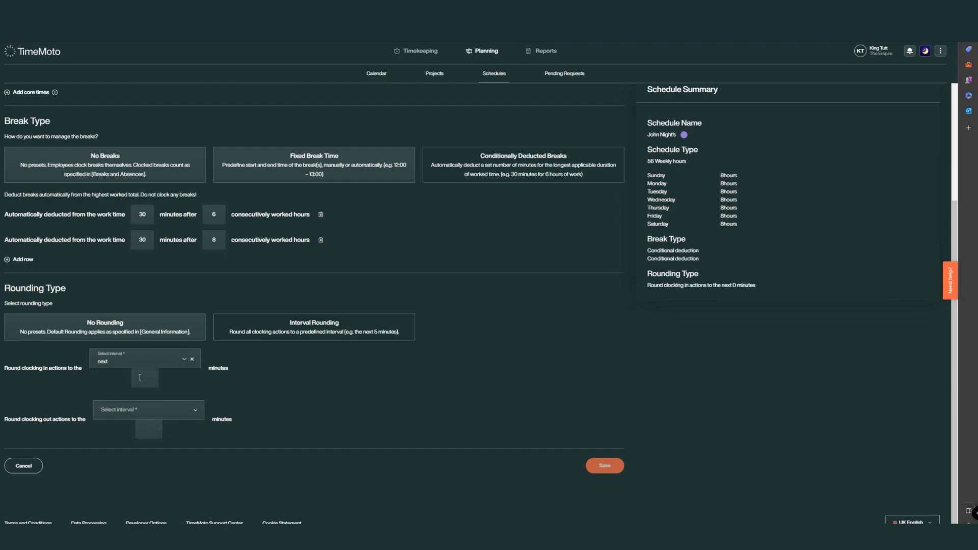
type("60")
- Round clocking out actions to the next 60 minutes and save the night schedule
left_click(151, 411)
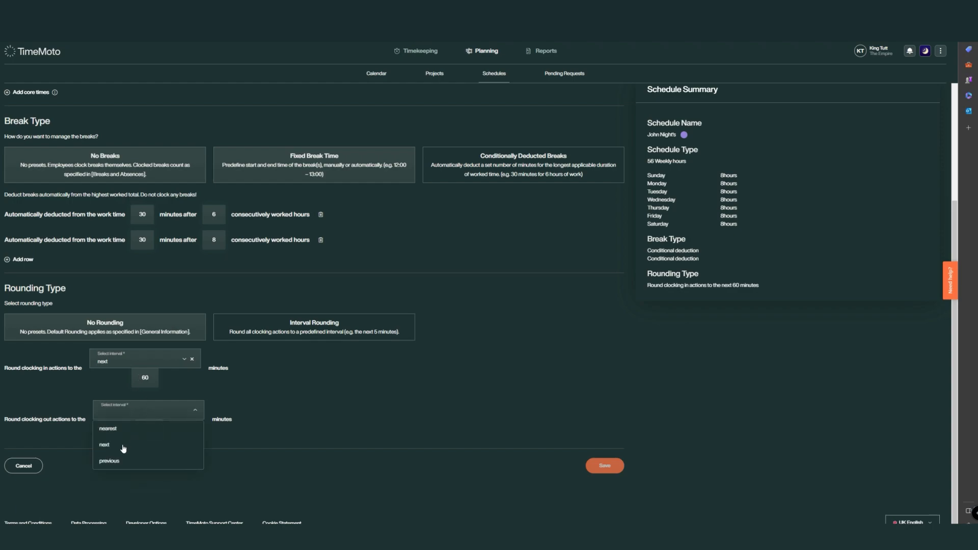
left_click(105, 444)
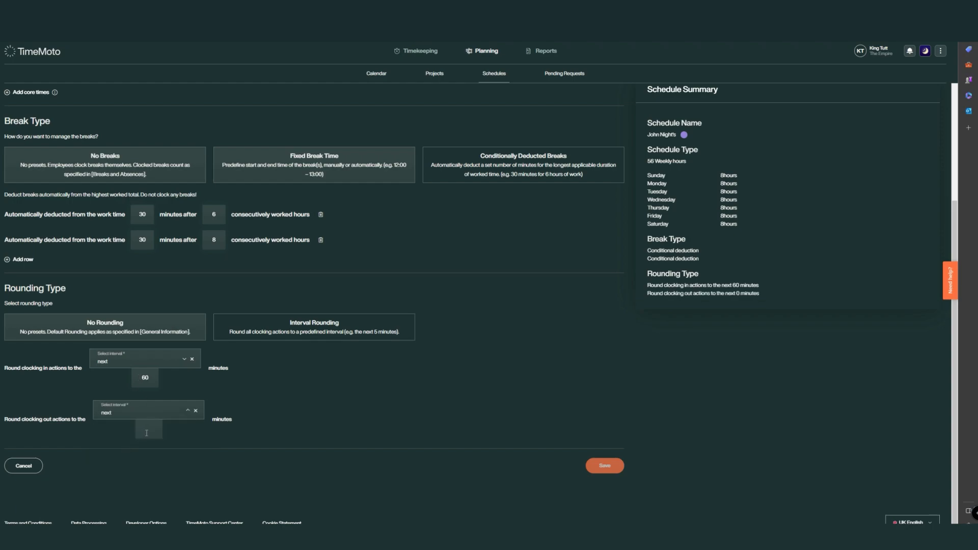
type("60")
left_click(604, 466)
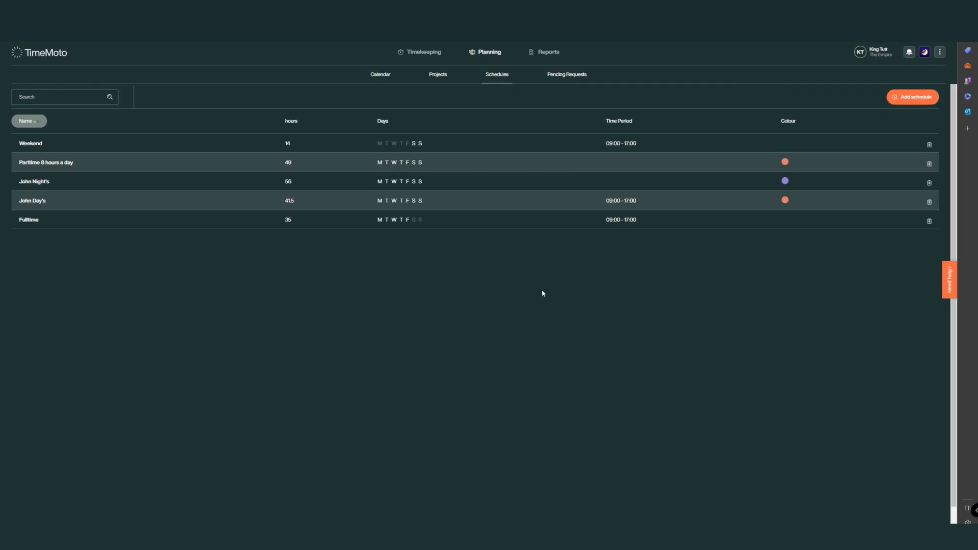
- Filter the planning calendar by the employee's first name and show the whole month
left_click(384, 81)
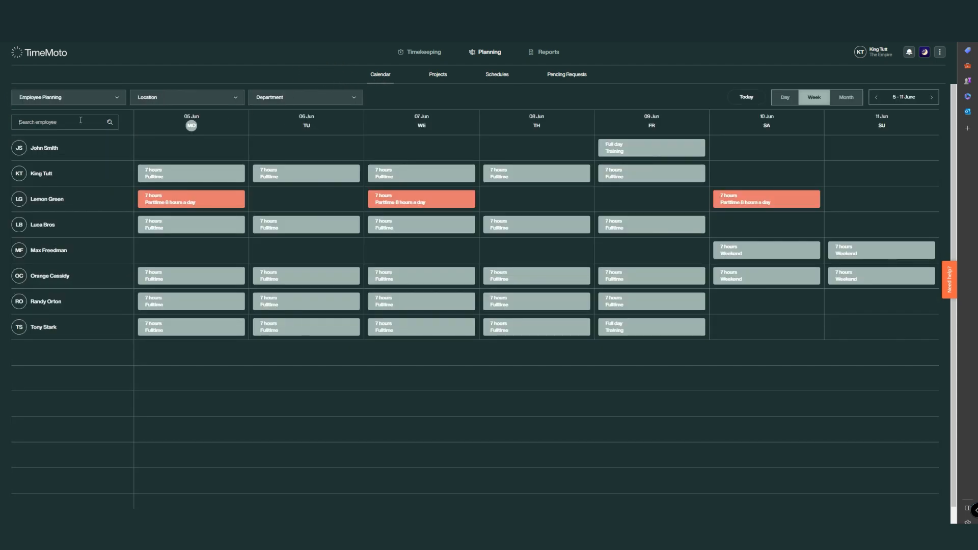
type("john")
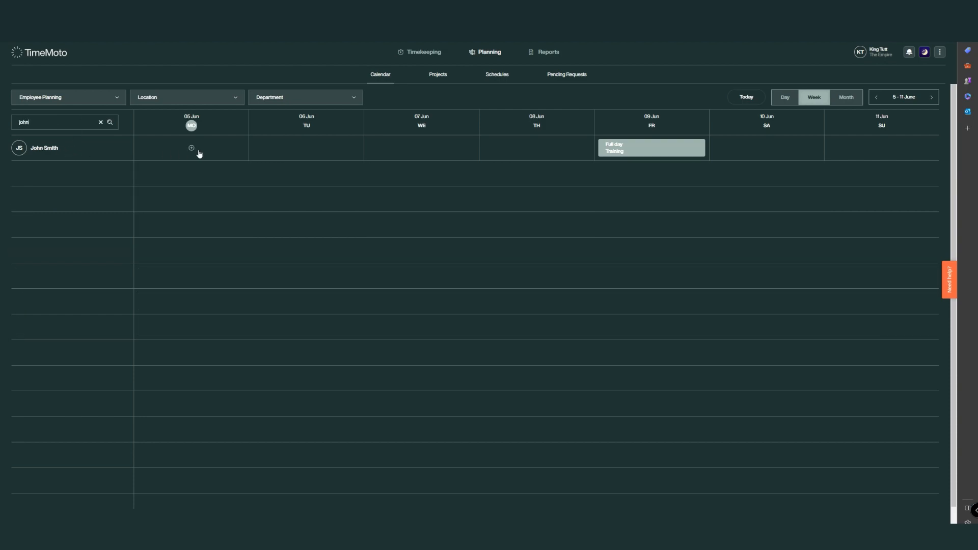
left_click(854, 100)
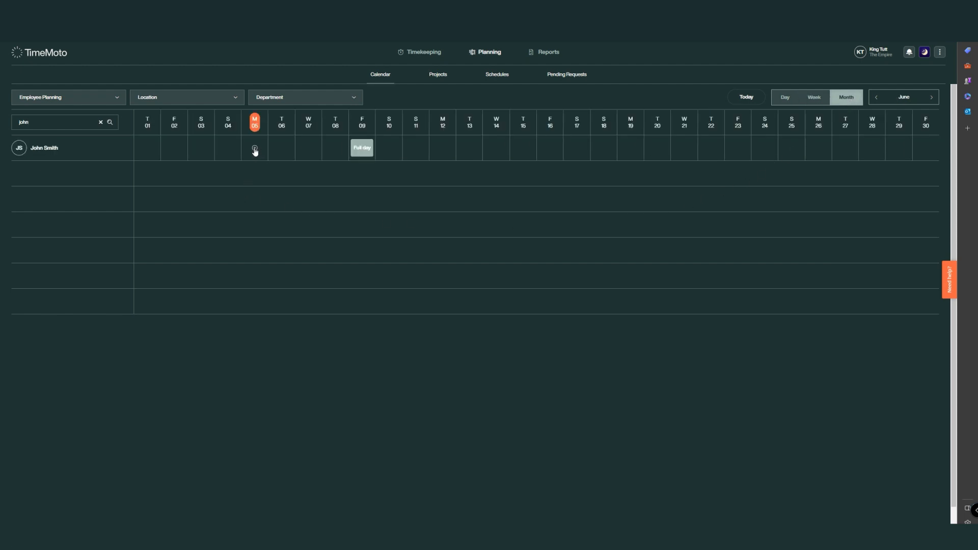
- Start a Schedule activity for the employee on 05-06-2023 using the 41.5-hour day schedule
left_click(255, 149)
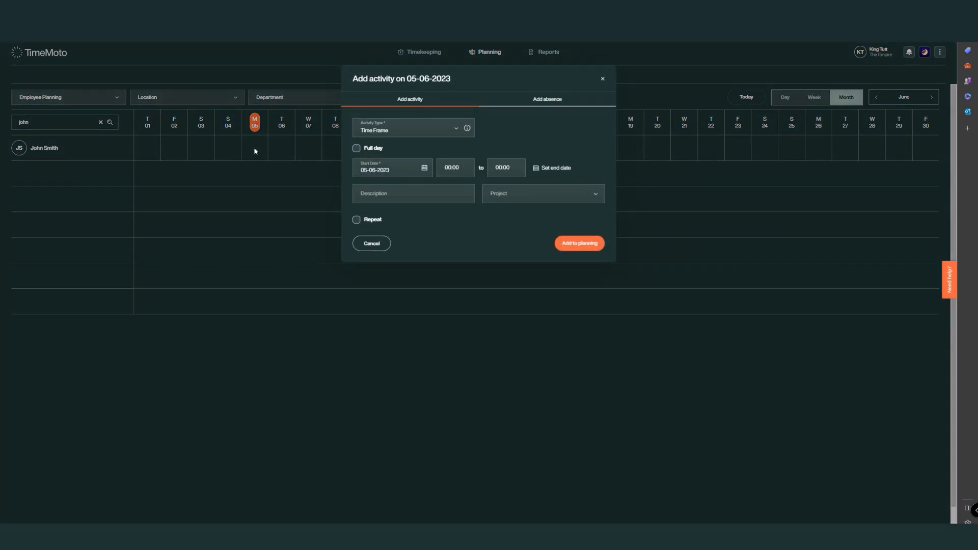
left_click(458, 133)
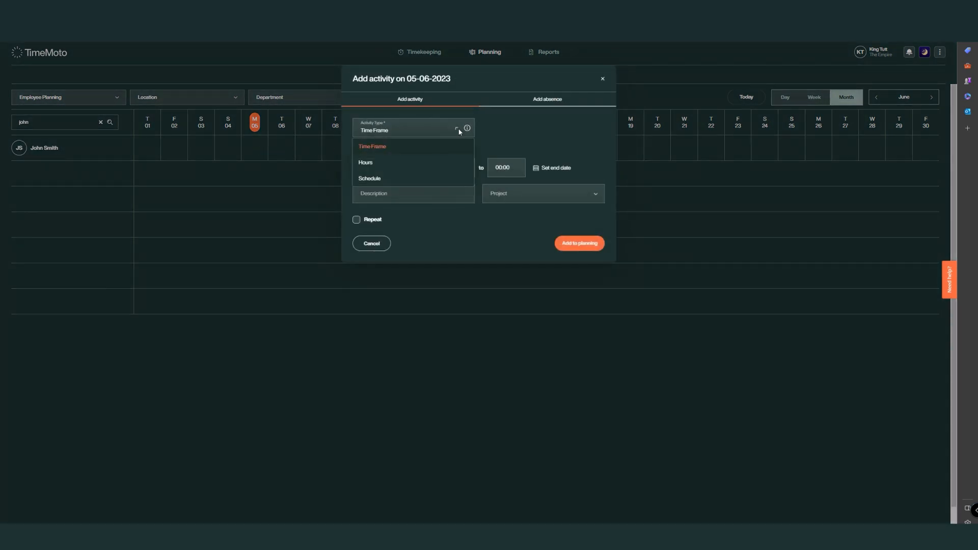
left_click(400, 179)
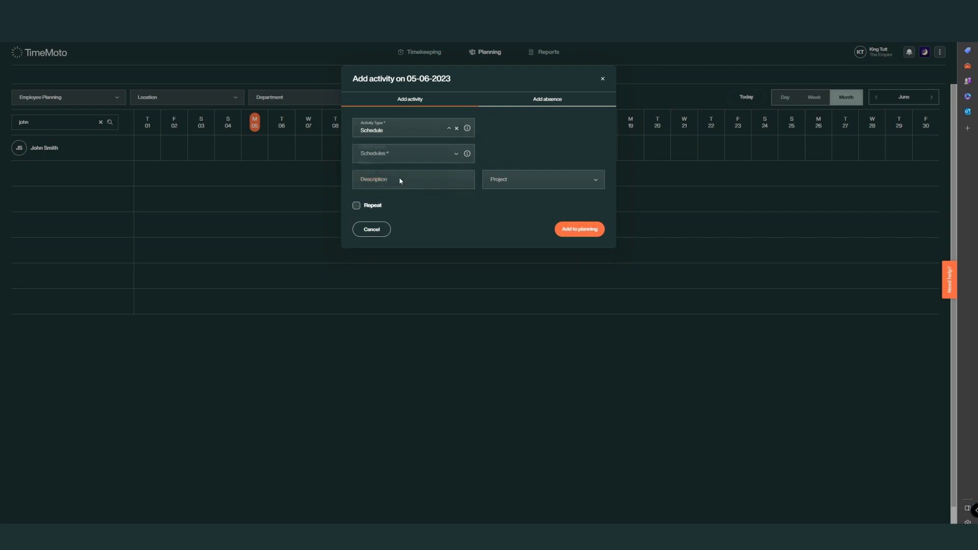
left_click(456, 154)
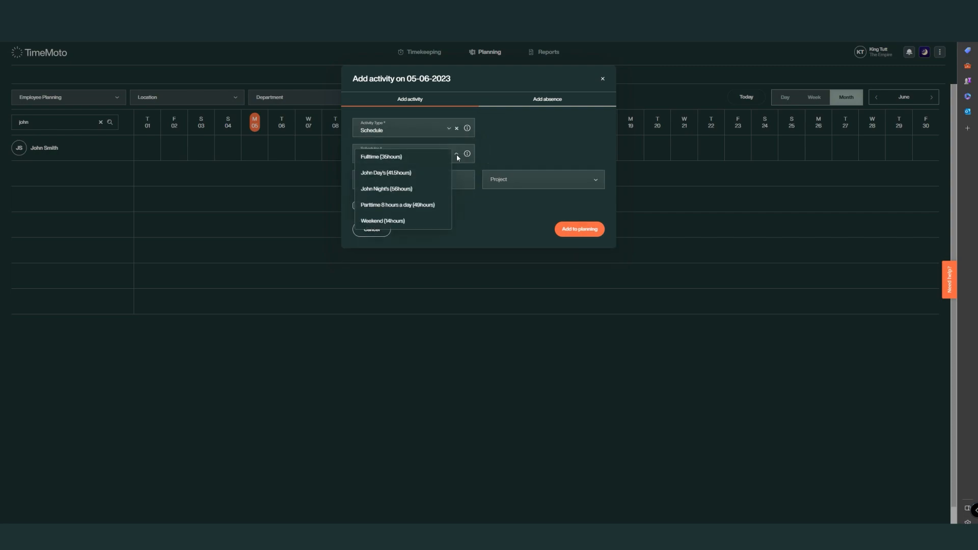
left_click(423, 172)
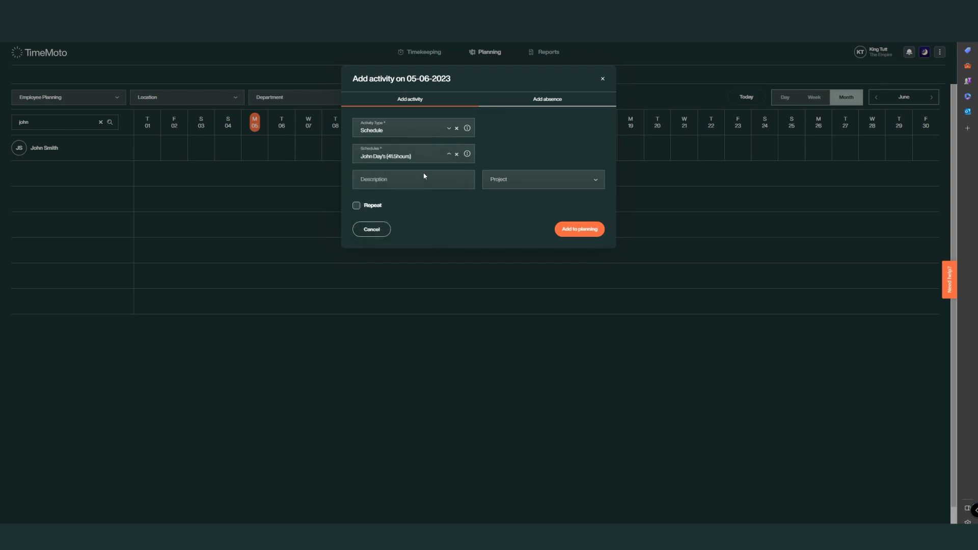
- Repeat the day schedule every 2 weeks on Monday through Friday
left_click(356, 205)
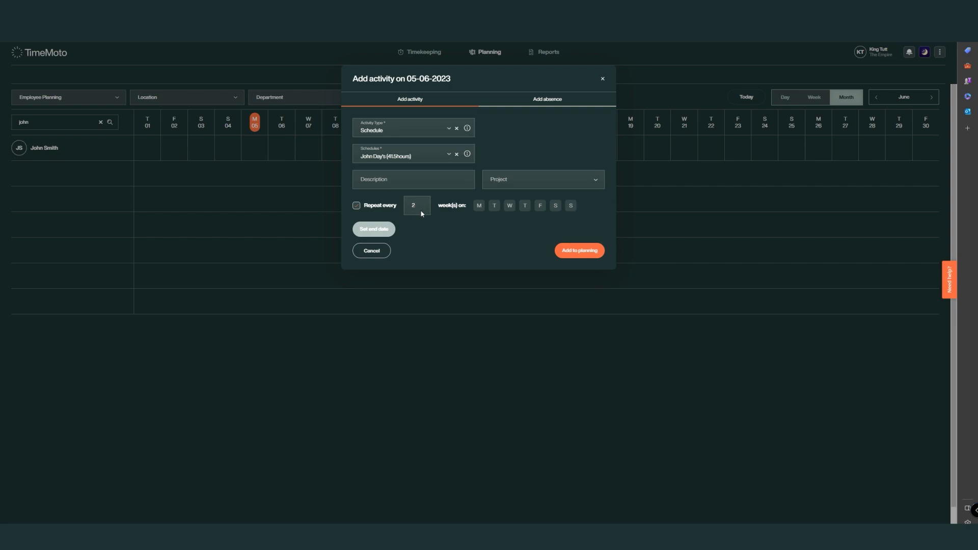
left_click(478, 206)
left_click(494, 207)
left_click(509, 206)
left_click(525, 206)
left_click(540, 206)
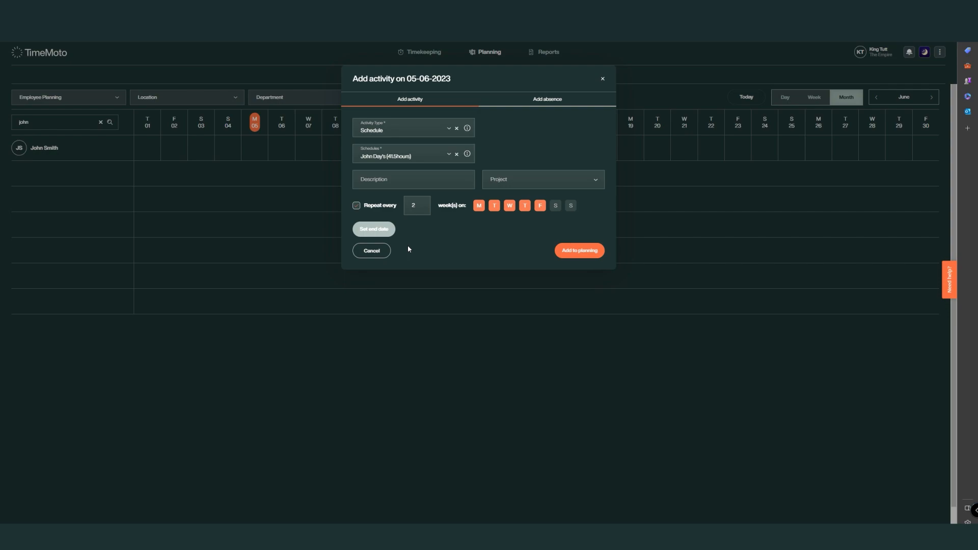
- Set the day schedule's repeat to end by 31-12-2023 and add it to the planning
left_click(376, 228)
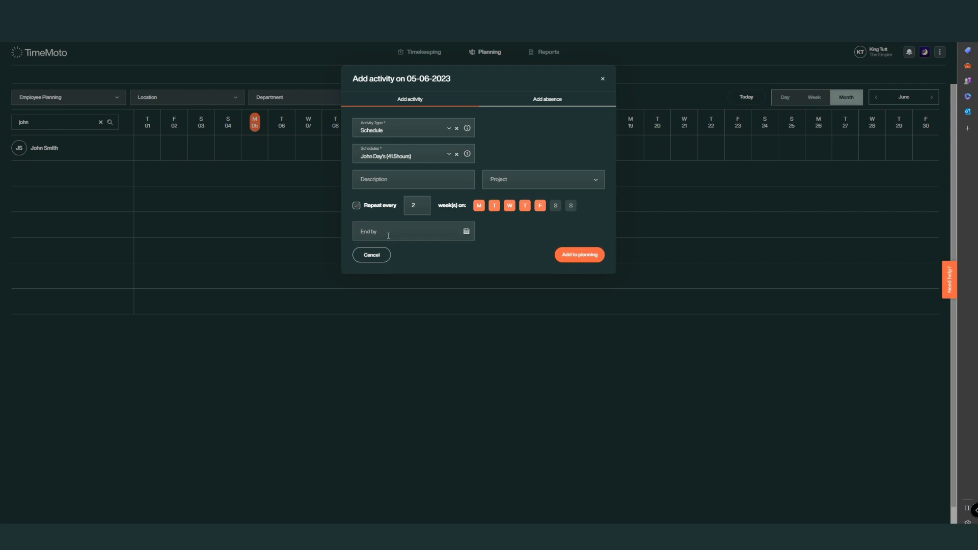
left_click(462, 233)
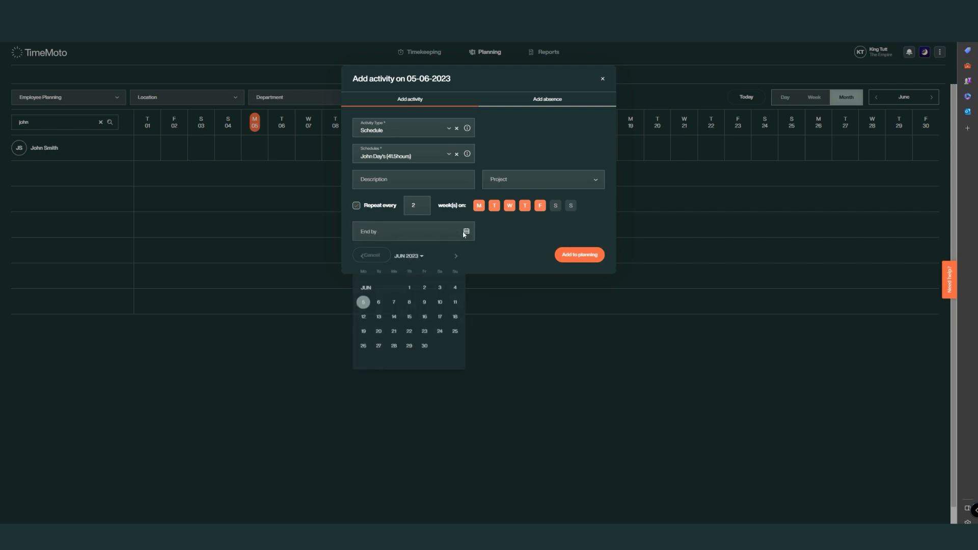
left_click(456, 257)
left_click(455, 257)
left_click(456, 257)
left_click(456, 258)
left_click(455, 257)
left_click(455, 257)
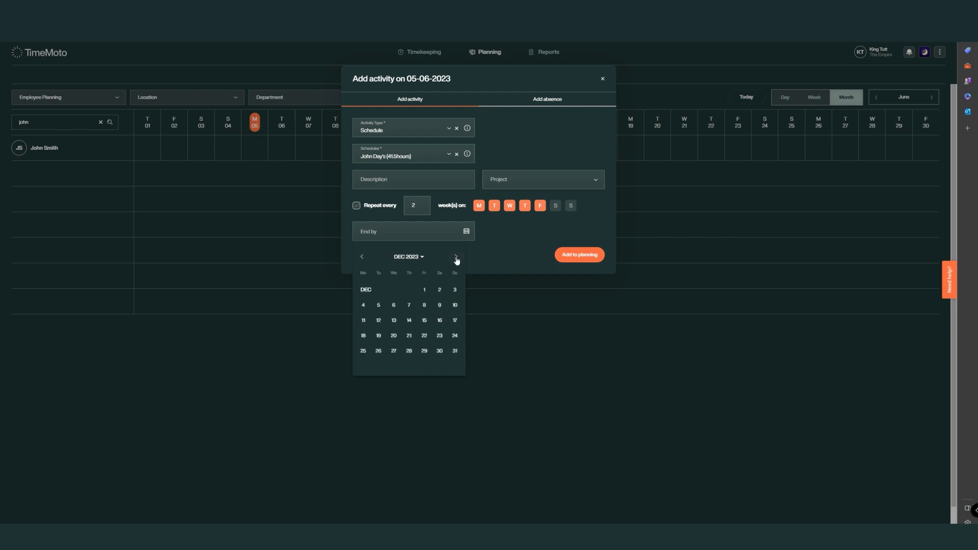
left_click(454, 351)
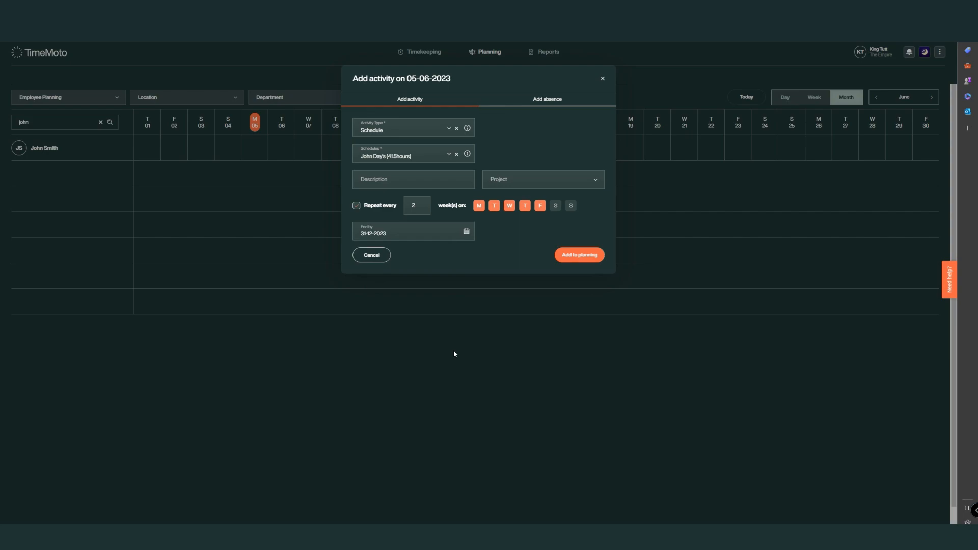
left_click(565, 256)
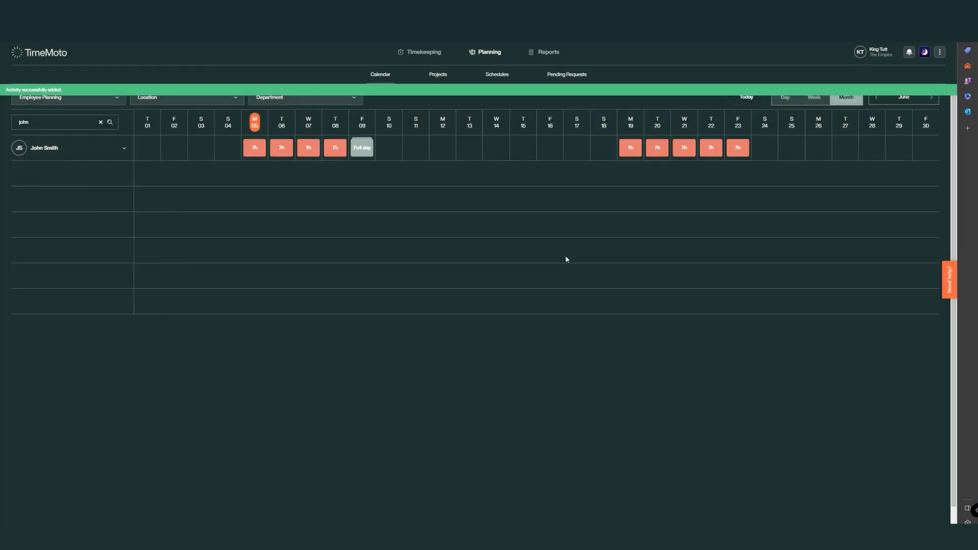
- Check the day schedule's recurrence month by month through November and return to the current month
left_click(931, 98)
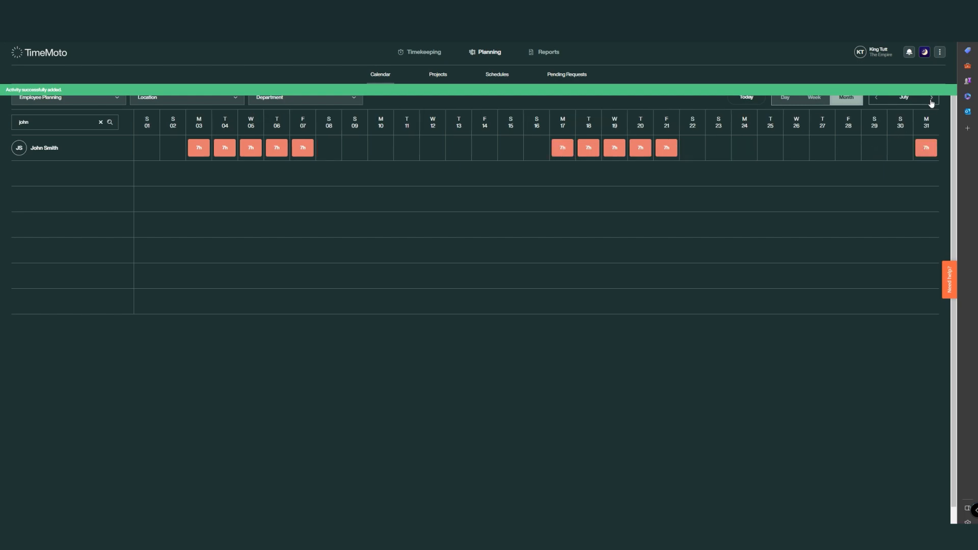
left_click(931, 98)
left_click(931, 99)
left_click(931, 98)
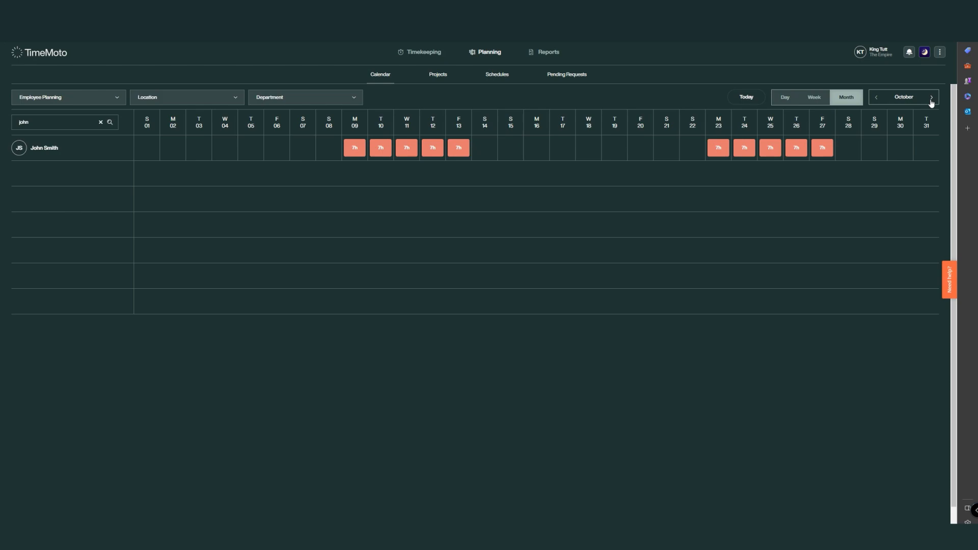
left_click(931, 98)
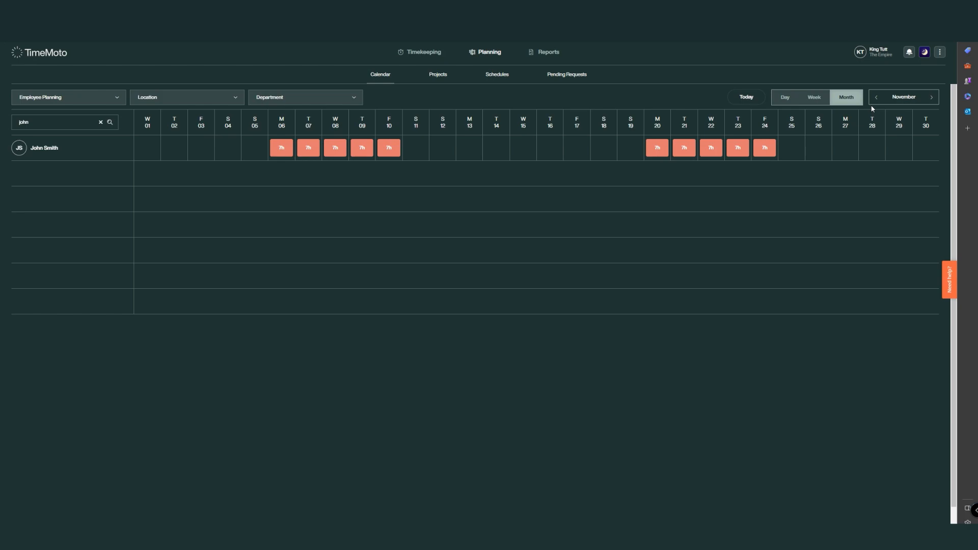
left_click(746, 97)
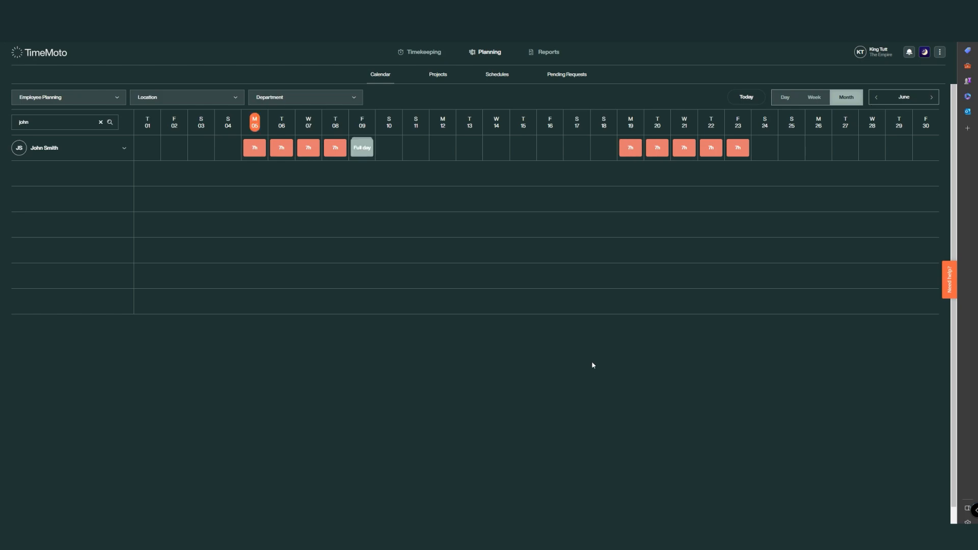
- Start a Schedule activity for the employee on 12-06-2023 using the 56-hour night schedule
left_click(442, 149)
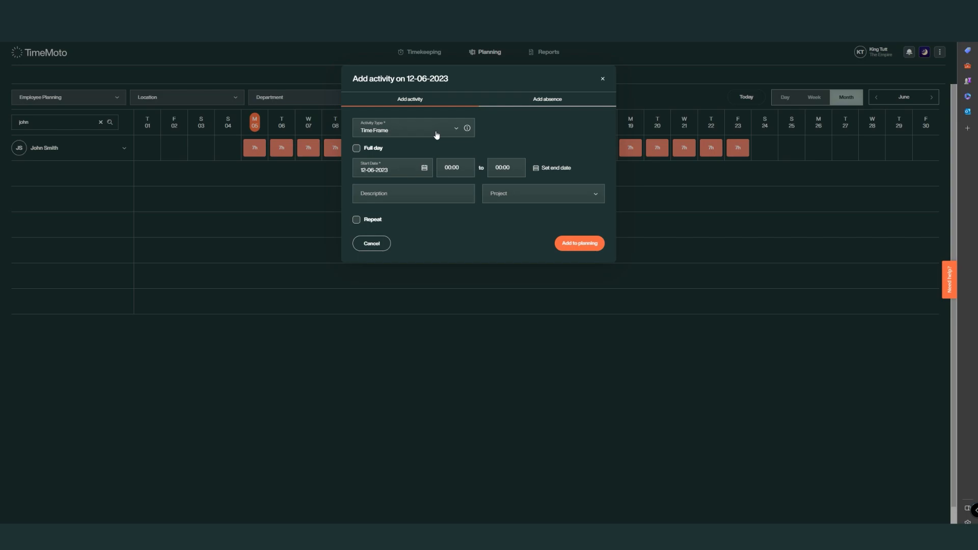
left_click(437, 135)
left_click(391, 184)
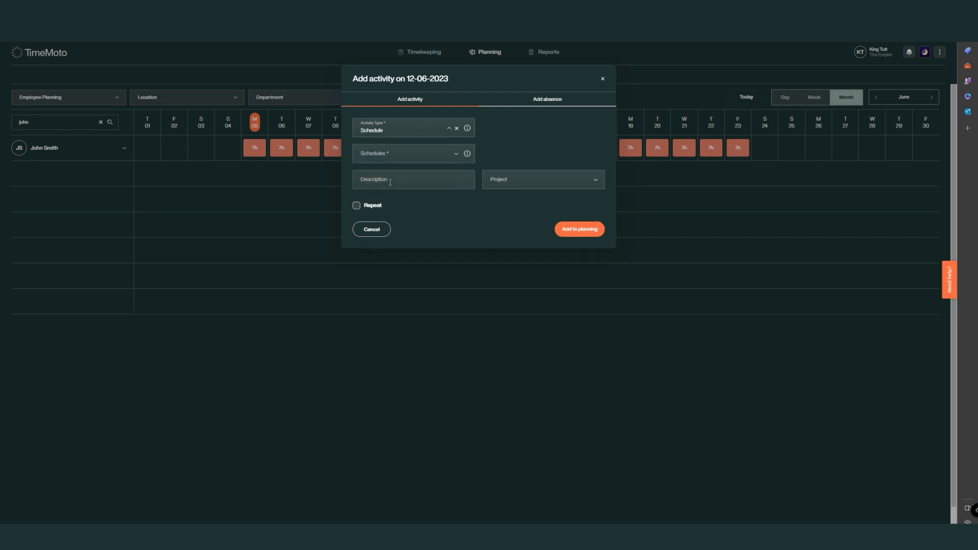
left_click(396, 158)
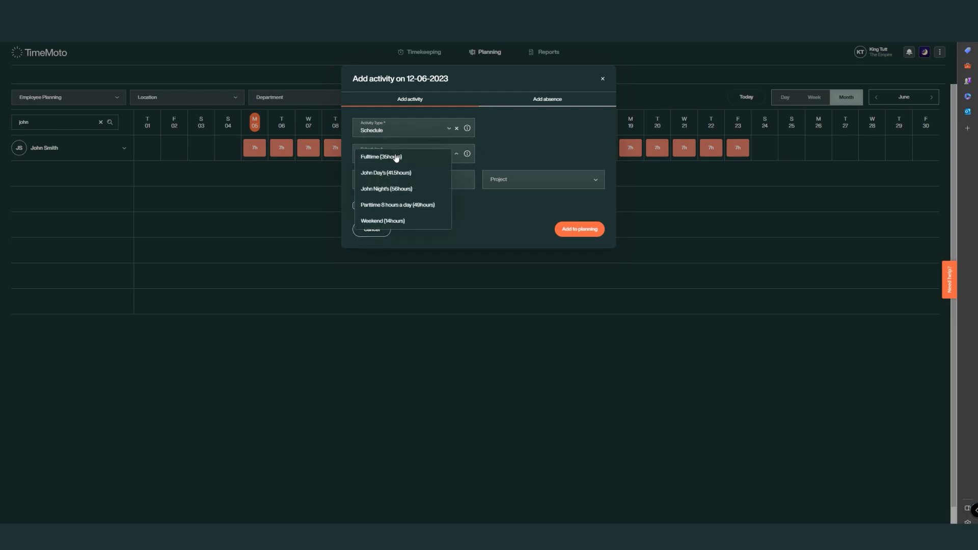
left_click(395, 189)
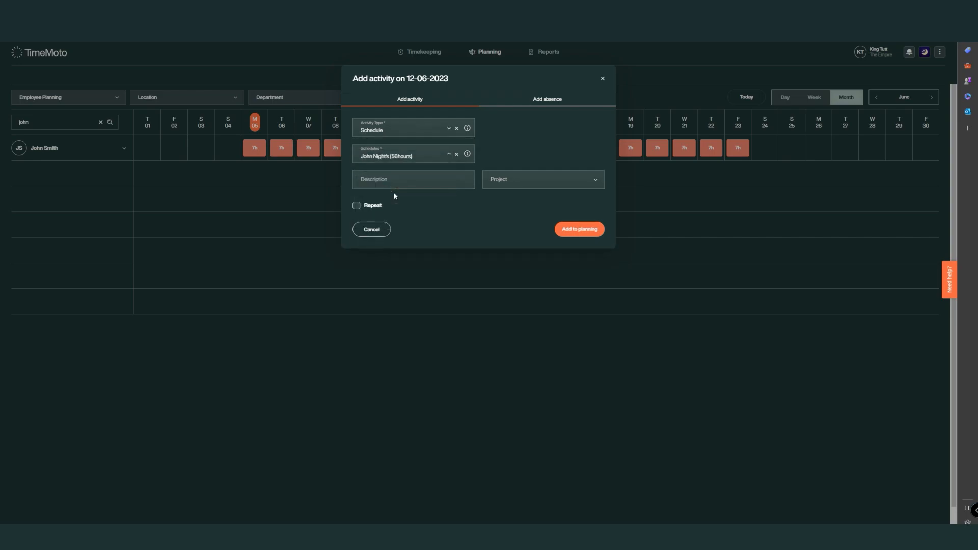
- Repeat the night schedule every 2 weeks on Monday through Friday
left_click(356, 206)
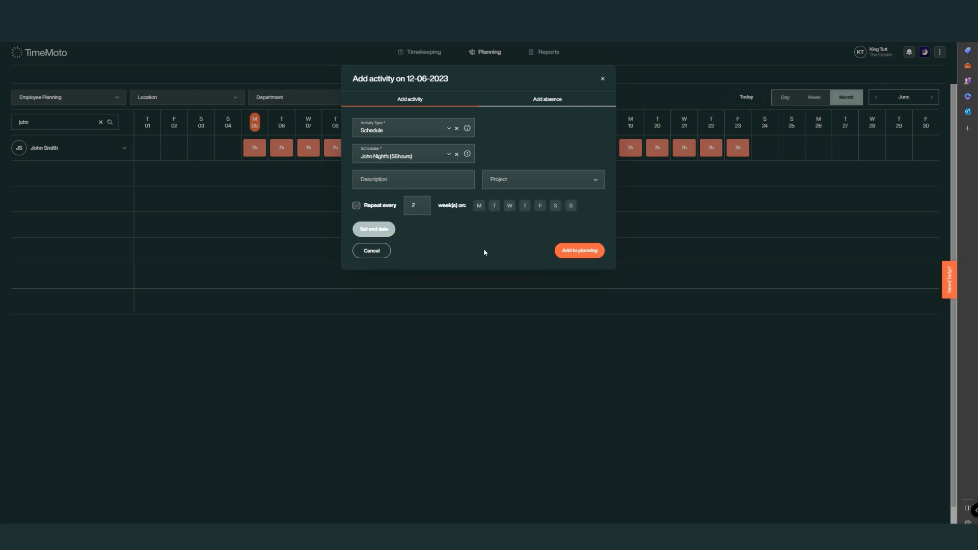
left_click(478, 207)
left_click(495, 206)
left_click(509, 207)
left_click(524, 206)
left_click(540, 206)
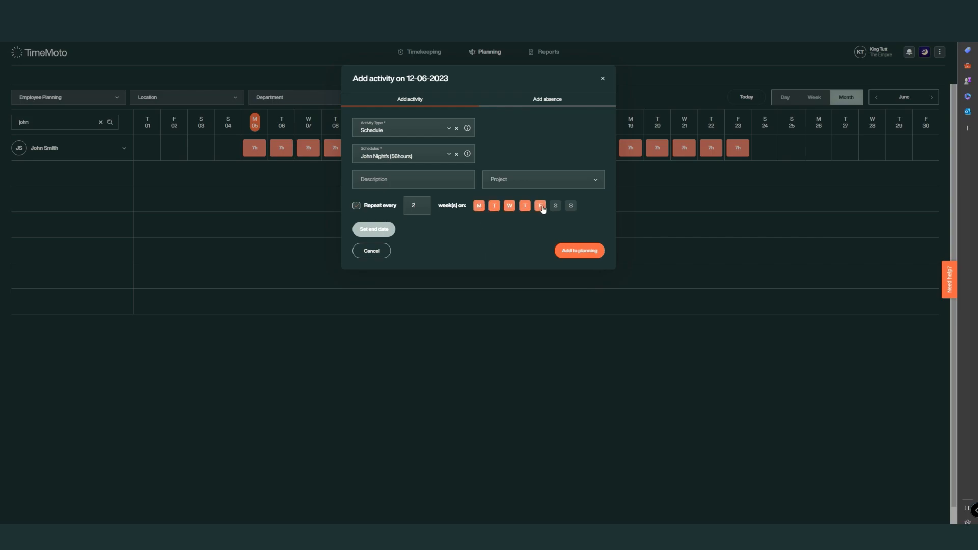
- Set the night schedule's repeat to end by 31-12-2023 and add it to the planning
left_click(384, 230)
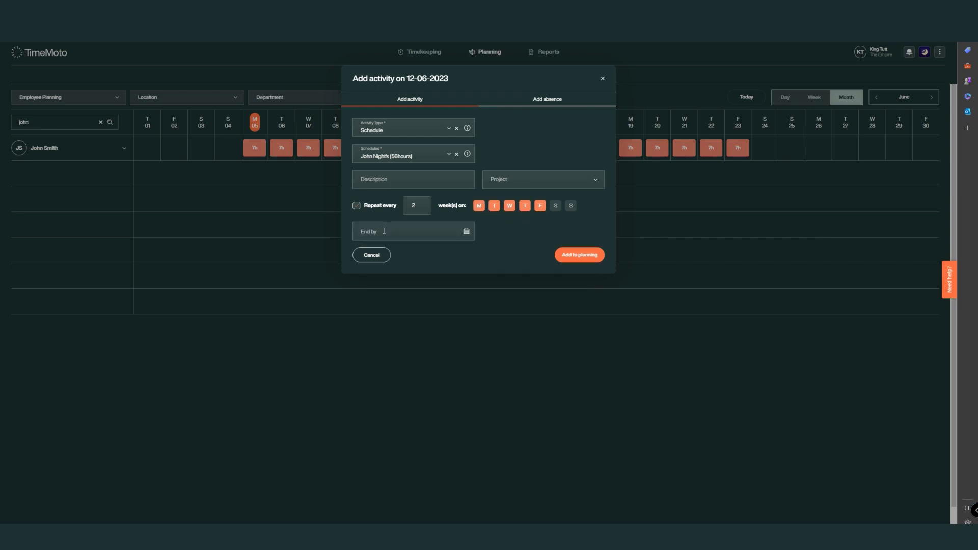
left_click(466, 232)
left_click(456, 257)
left_click(456, 257)
left_click(456, 257)
left_click(456, 257)
left_click(456, 257)
left_click(457, 257)
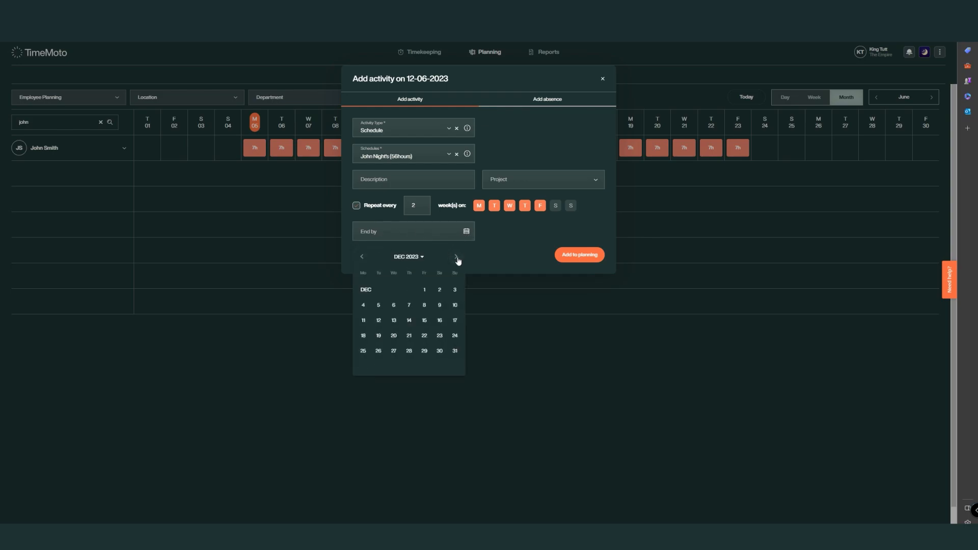
left_click(454, 351)
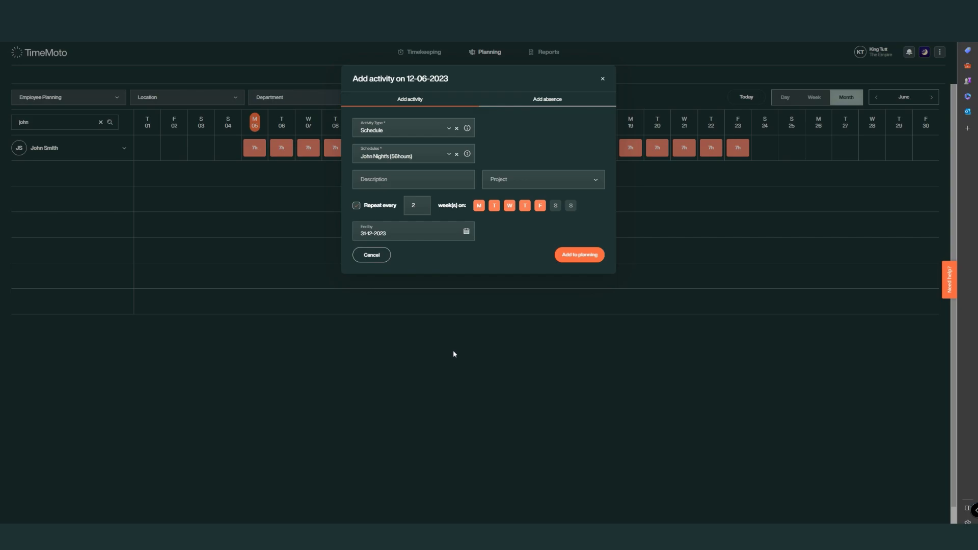
left_click(568, 256)
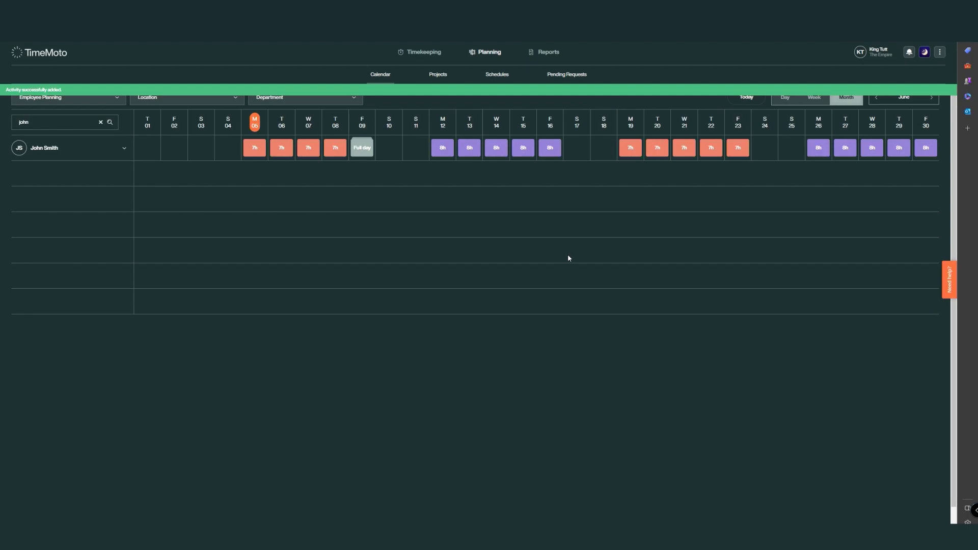
- Examine how the day and night schedules are laid out across the following months, and return to June
left_click(930, 98)
left_click(930, 97)
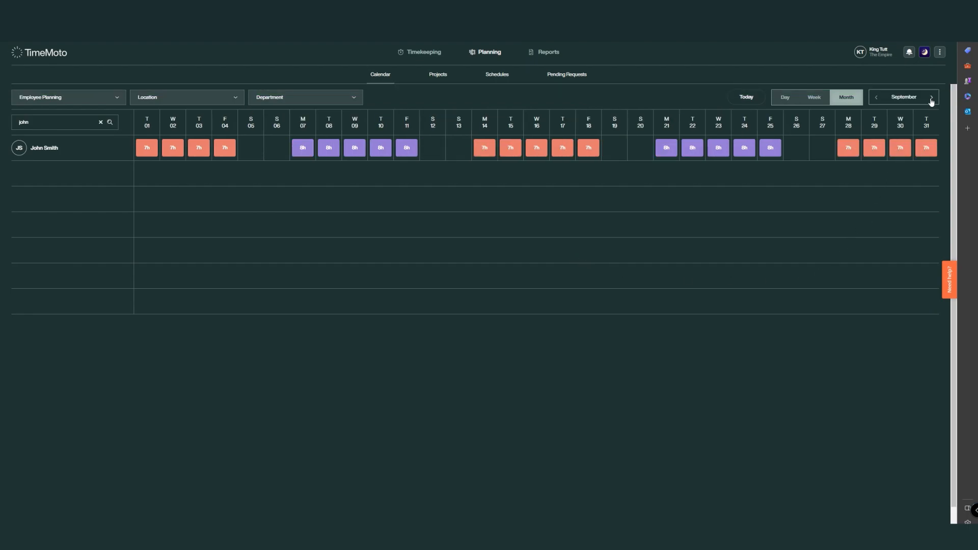
left_click(931, 98)
left_click(930, 97)
left_click(876, 99)
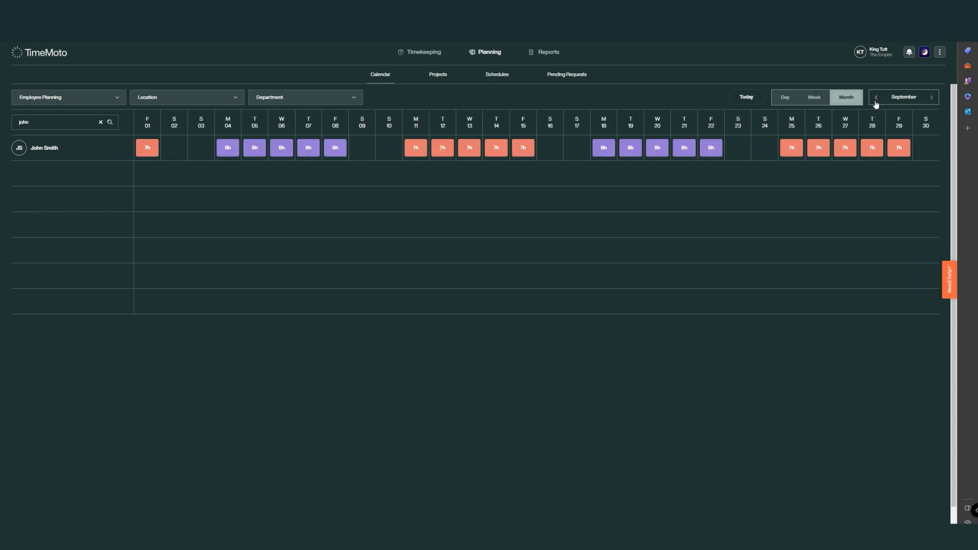
left_click(875, 98)
left_click(876, 98)
left_click(876, 98)
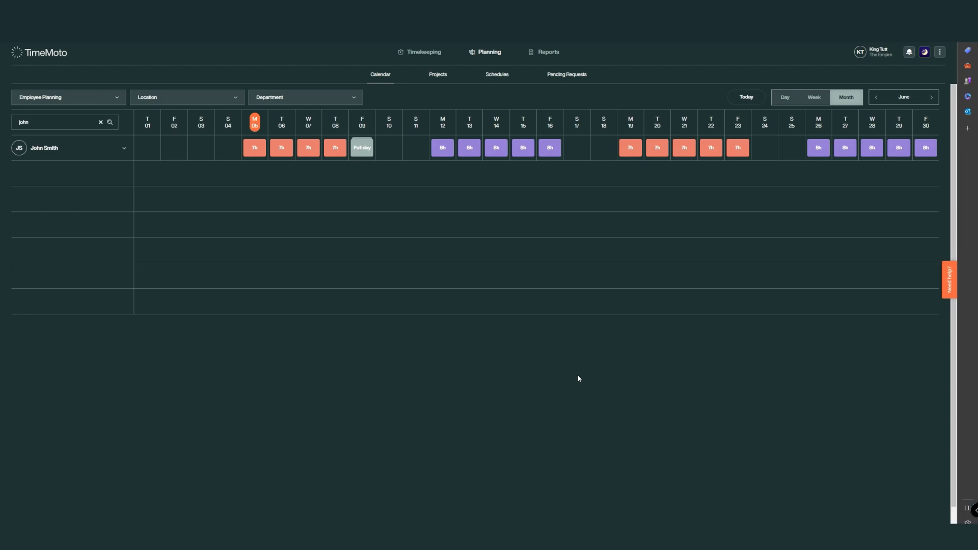
scroll(578, 379, "down", 1)
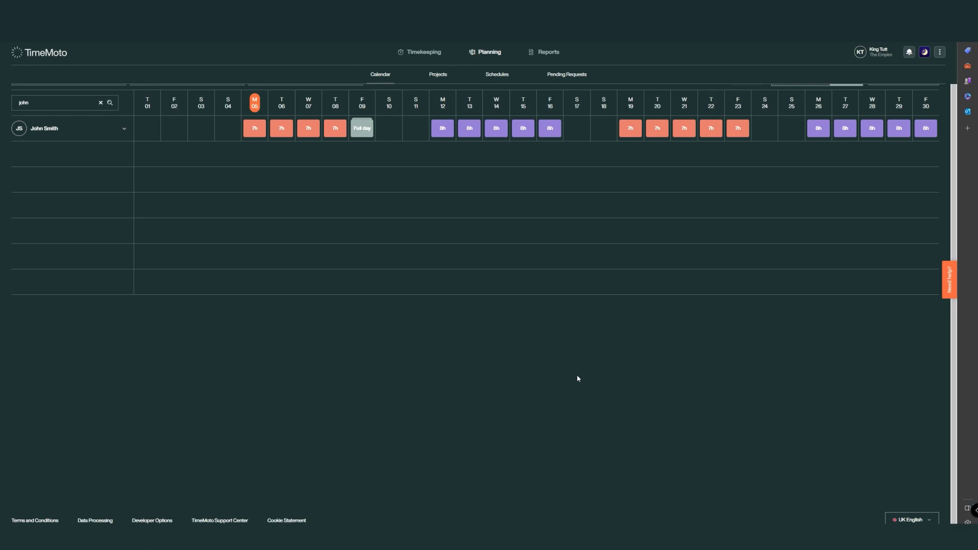
scroll(535, 319, "up", 1)
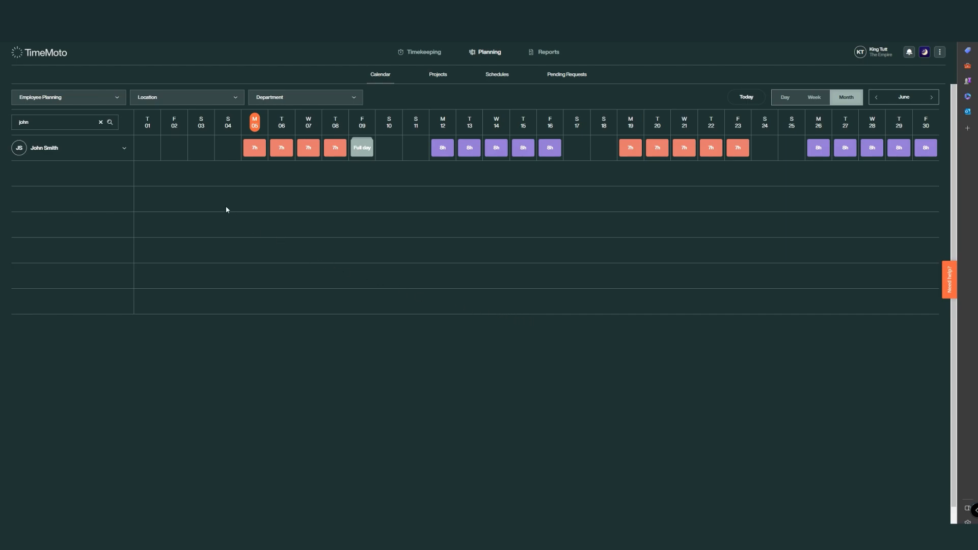
- Start a Schedule activity for the employee on 03-06-2023 using the 41.5-hour day schedule, repeating every 4 weeks on Saturday
left_click(200, 147)
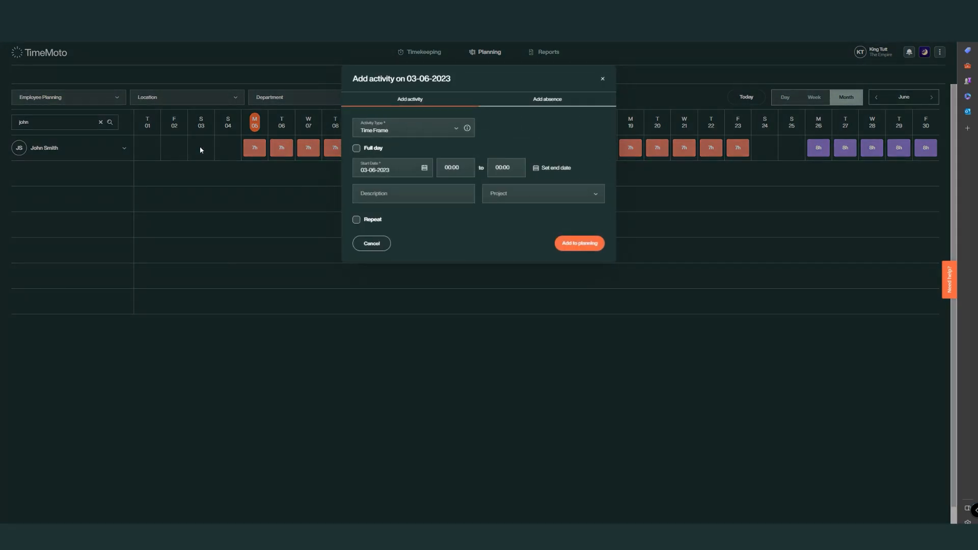
left_click(454, 129)
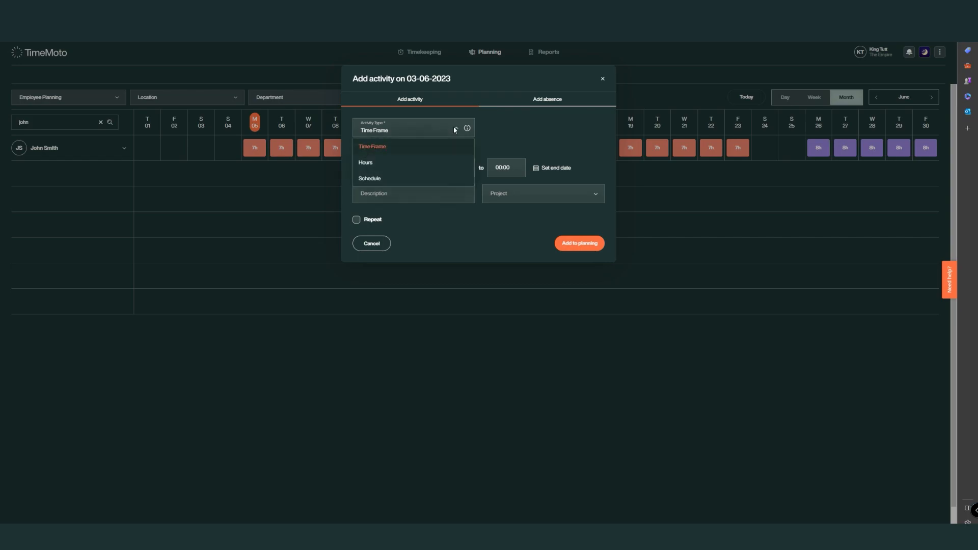
left_click(366, 178)
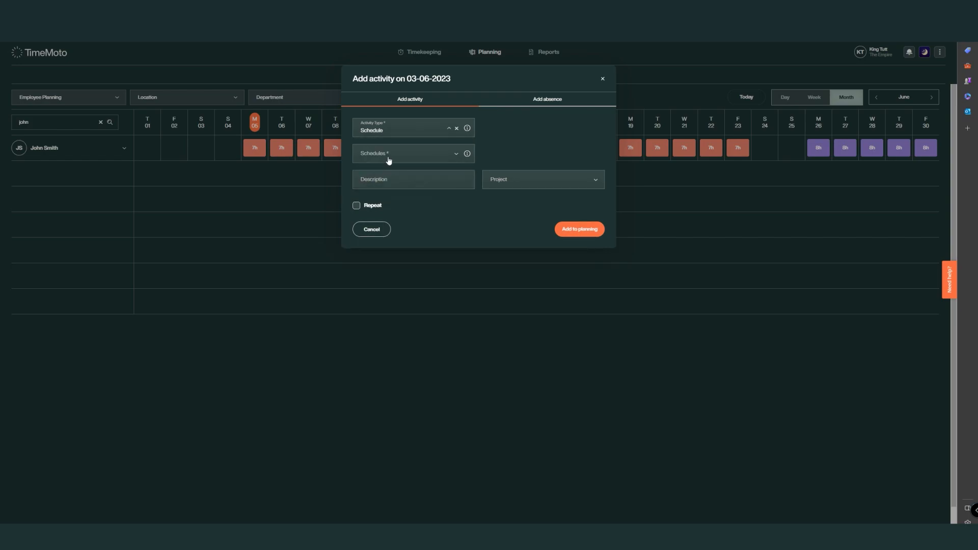
left_click(388, 160)
left_click(377, 173)
left_click(356, 205)
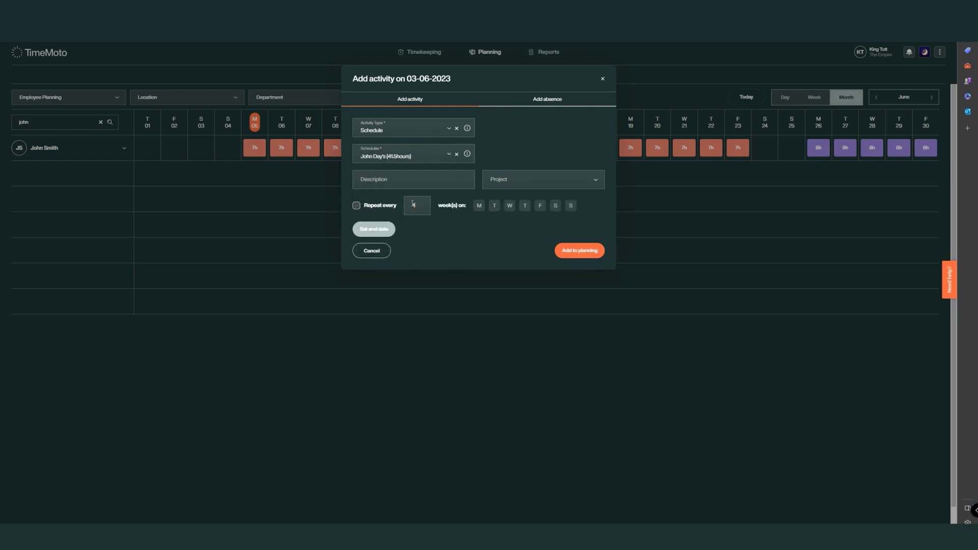
left_click(556, 207)
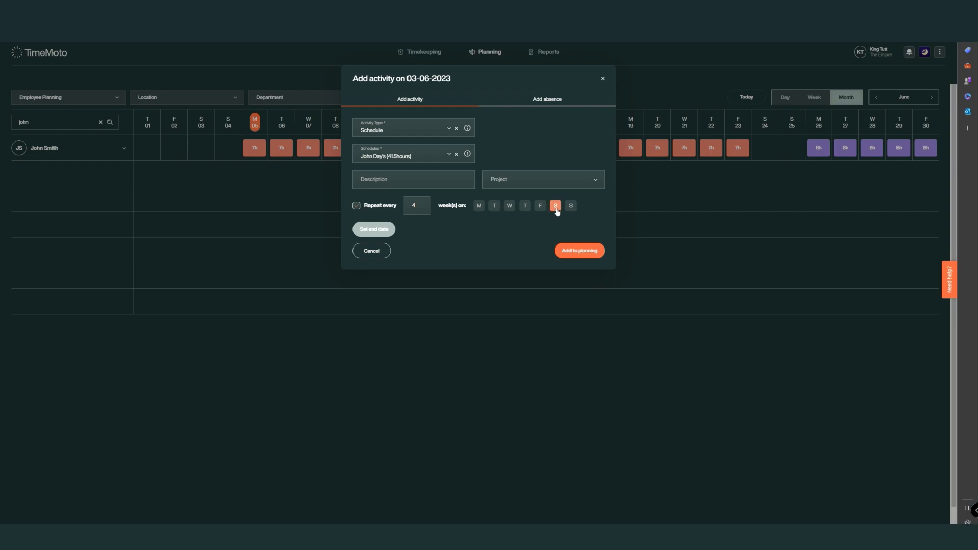
- Set the Saturday repeat to end by 31-12-2023 and add the activity to the planning
left_click(384, 232)
left_click(465, 232)
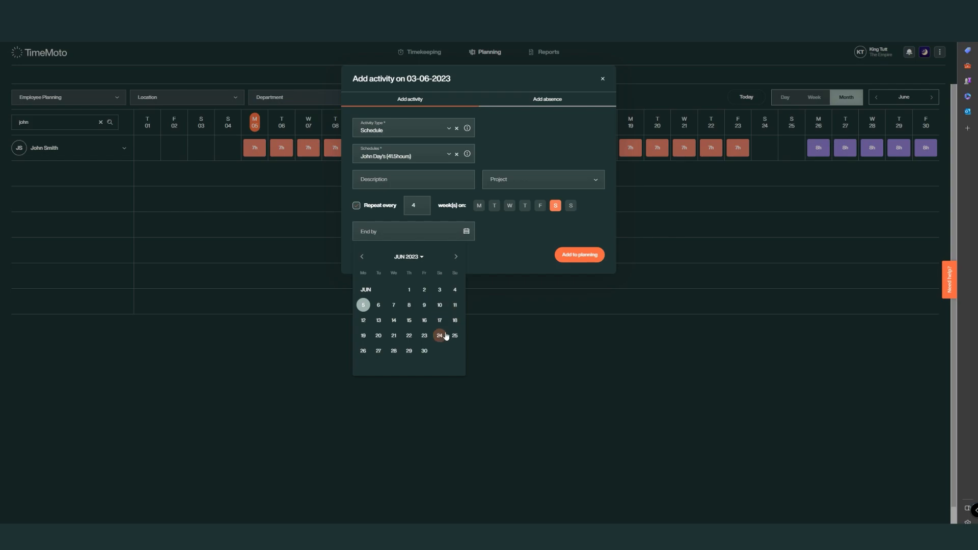
left_click(456, 256)
left_click(455, 256)
left_click(455, 256)
left_click(456, 257)
left_click(456, 257)
left_click(455, 256)
left_click(455, 351)
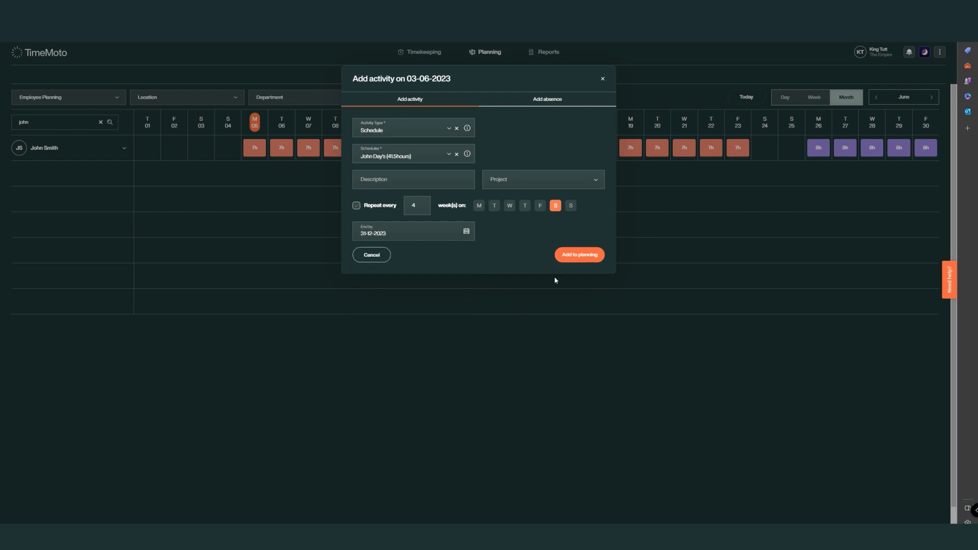
left_click(571, 257)
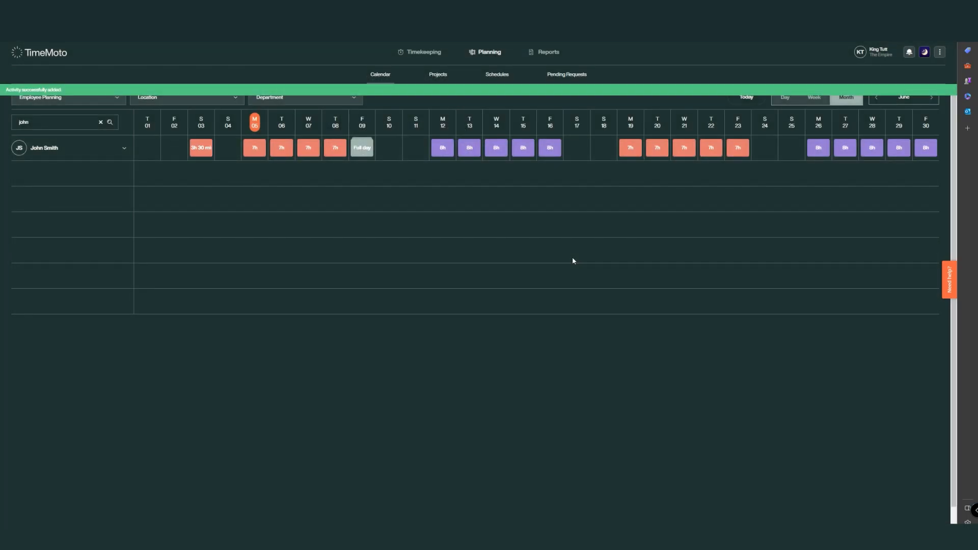
- Examine how the Saturday shifts fall in July and August, and return to June
left_click(932, 98)
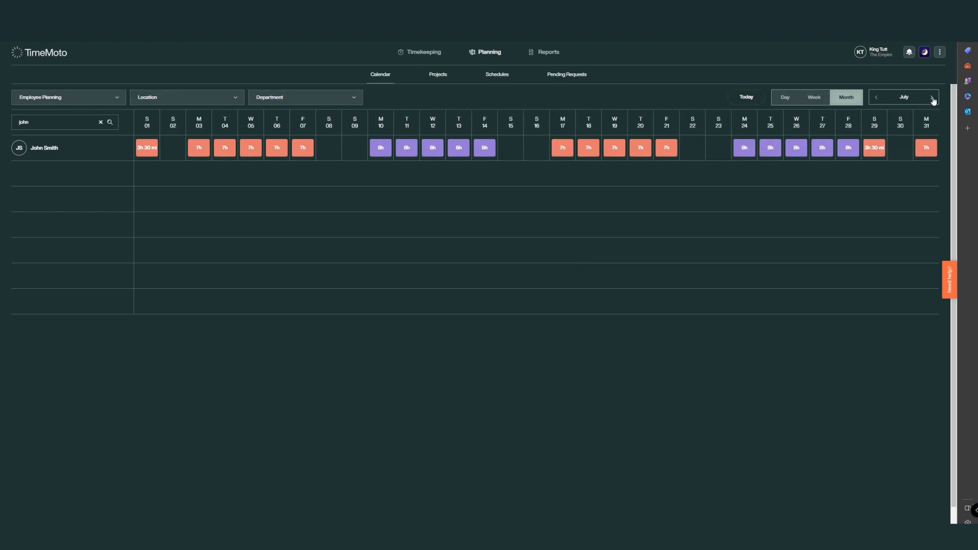
left_click(932, 97)
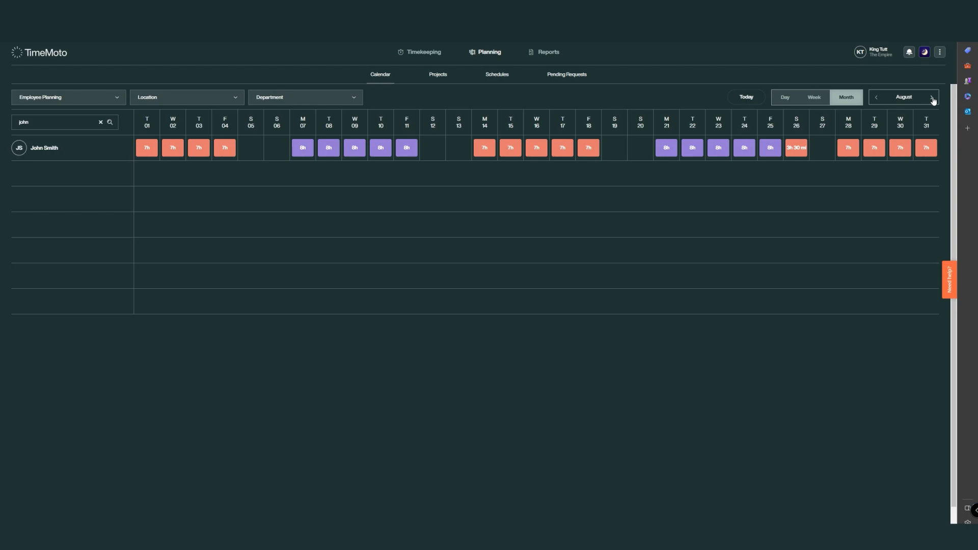
left_click(876, 98)
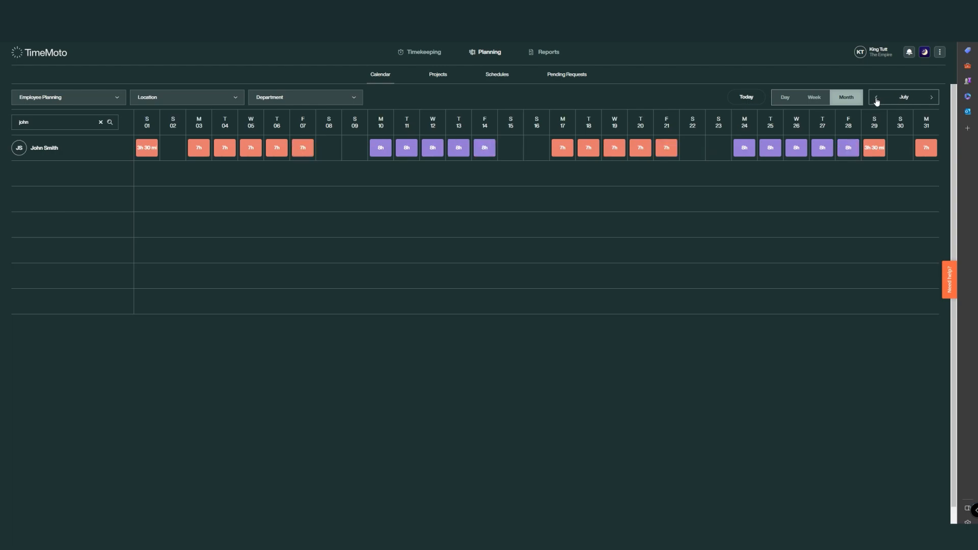
left_click(876, 97)
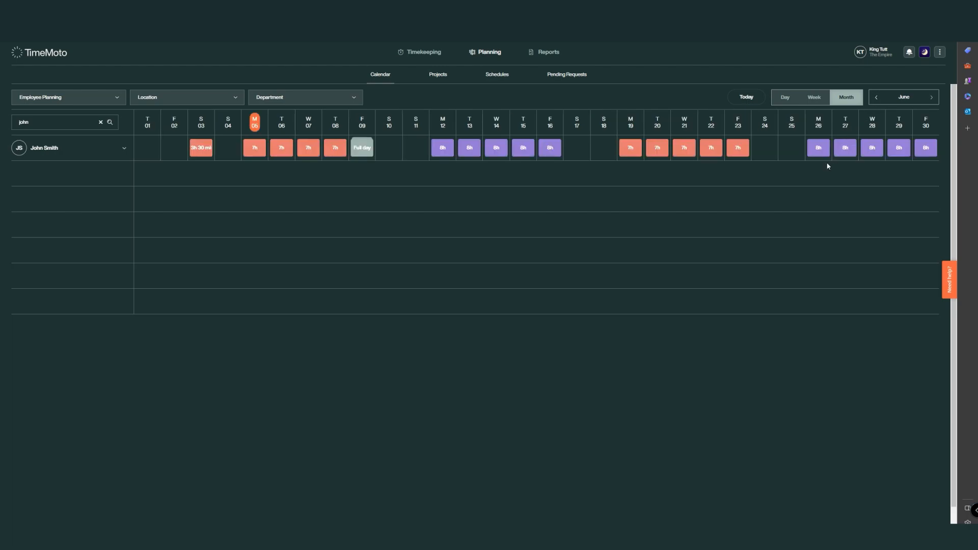
- Start a Schedule activity for the employee on 18-06-2023 using the 41.5-hour day schedule, repeating every 4 weeks on Sunday
mouse_move(228, 156)
mouse_move(418, 159)
left_click(603, 149)
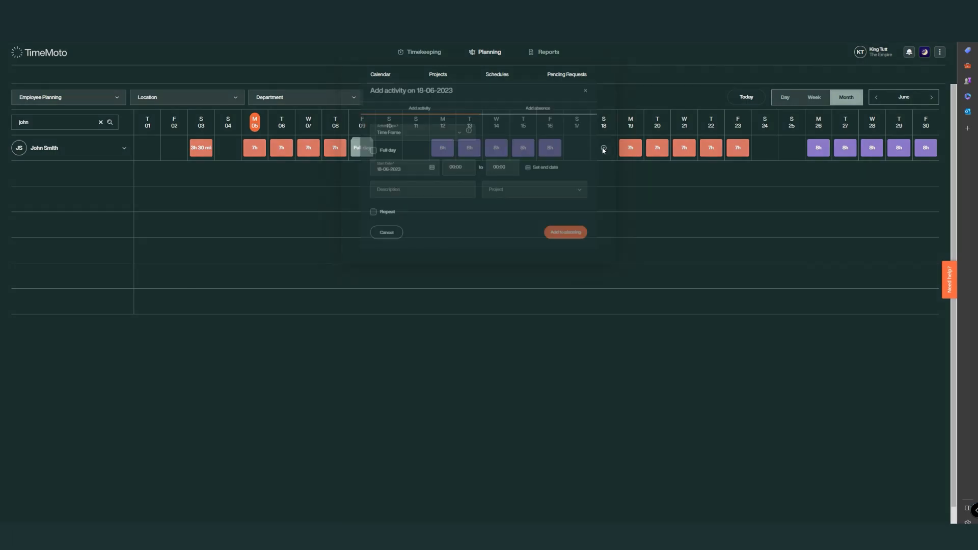
left_click(447, 133)
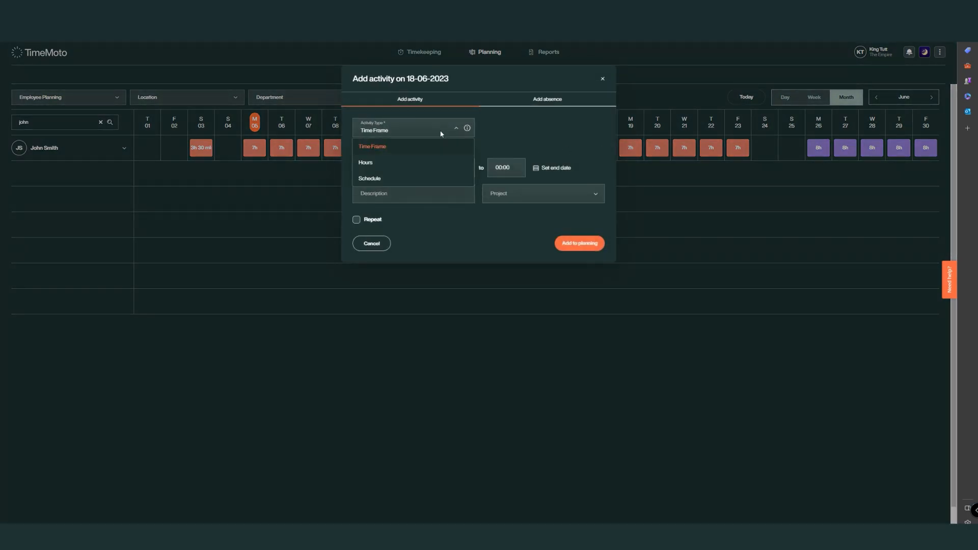
left_click(369, 179)
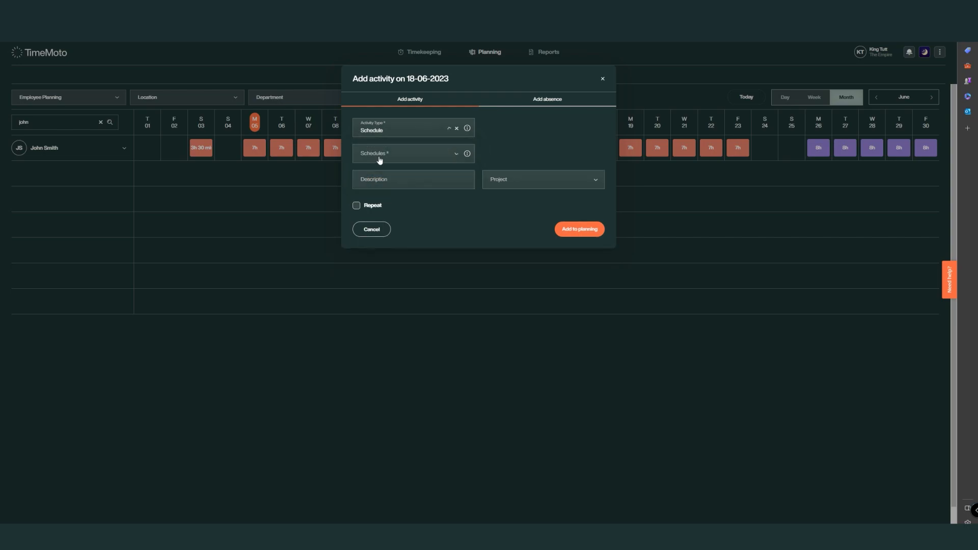
left_click(379, 156)
left_click(376, 174)
left_click(356, 206)
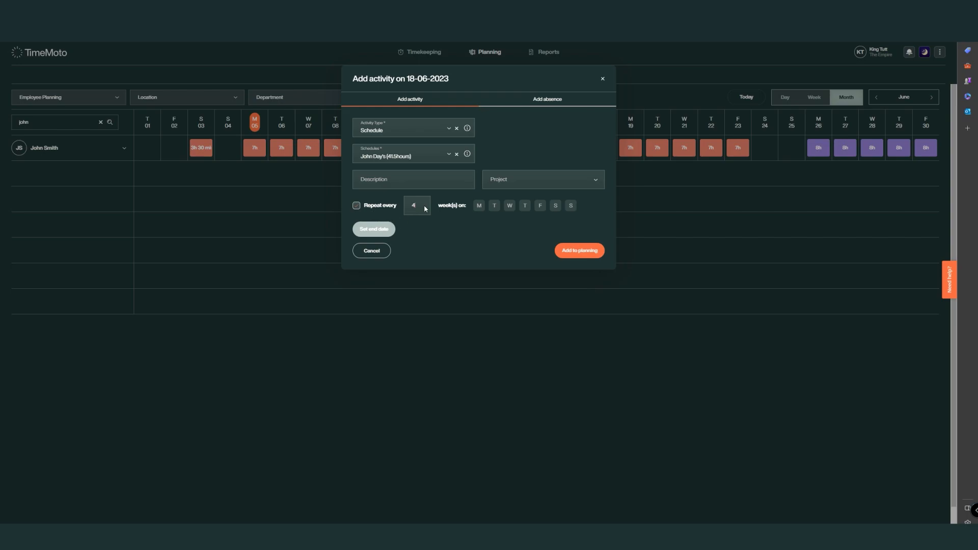
left_click(570, 206)
- Set the Sunday repeat to end by 31-12-2023 and add the activity to the planning
left_click(366, 230)
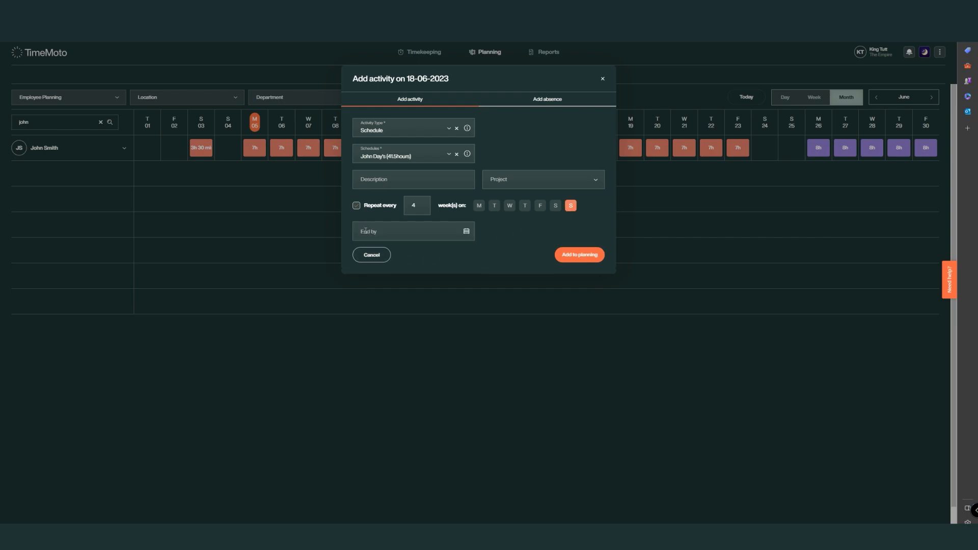
left_click(465, 232)
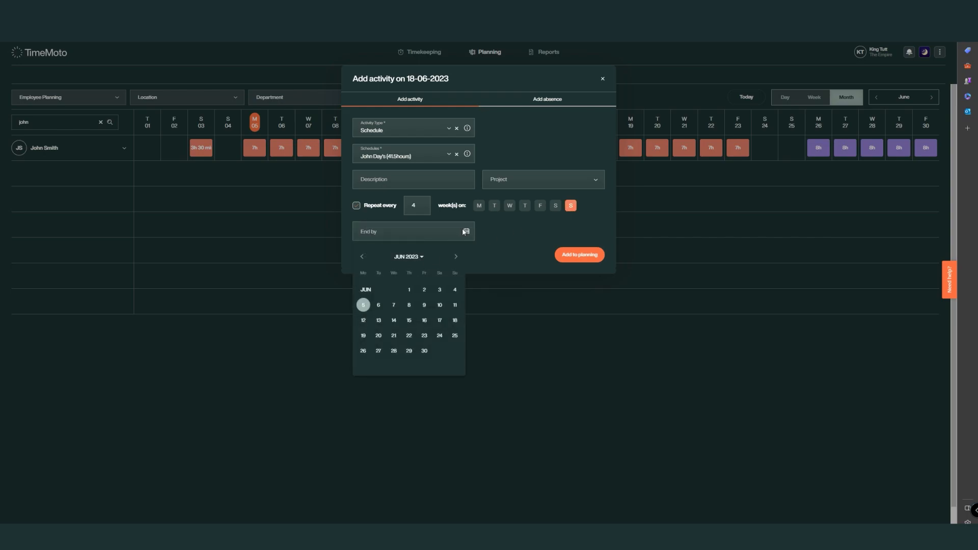
left_click(456, 256)
left_click(456, 256)
left_click(456, 256)
left_click(456, 256)
left_click(456, 256)
left_click(456, 256)
left_click(455, 351)
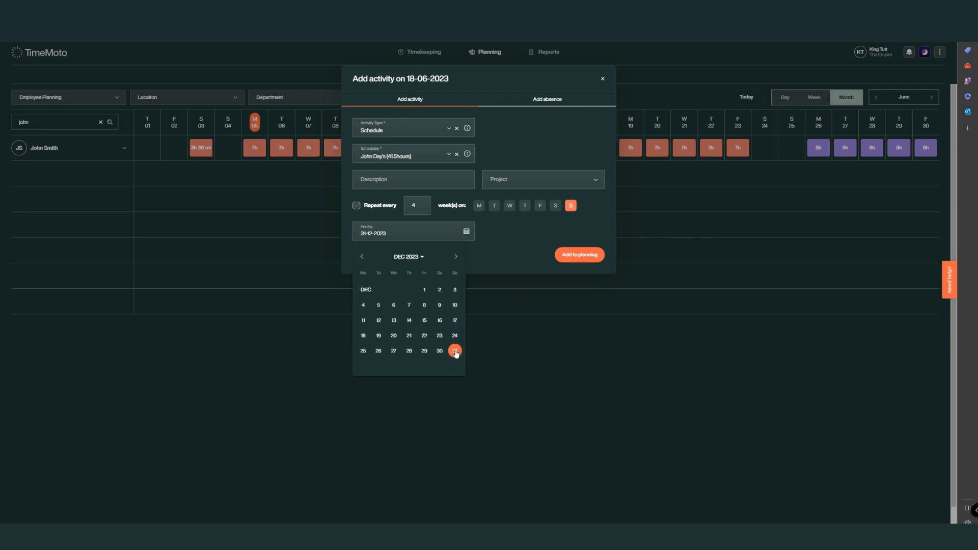
left_click(567, 255)
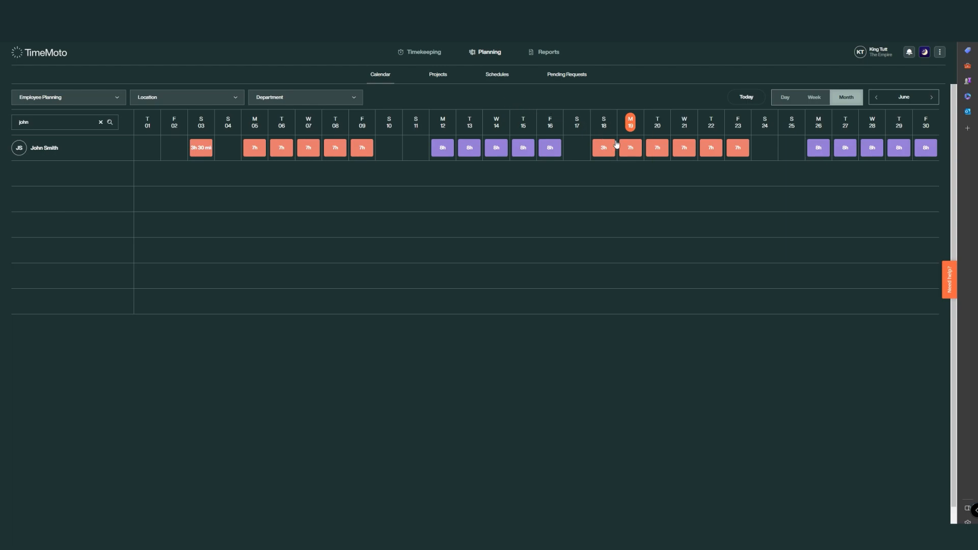
- Start an absence of type Sickness for the employee on the scheduled day 19-06-2023
left_click(629, 149)
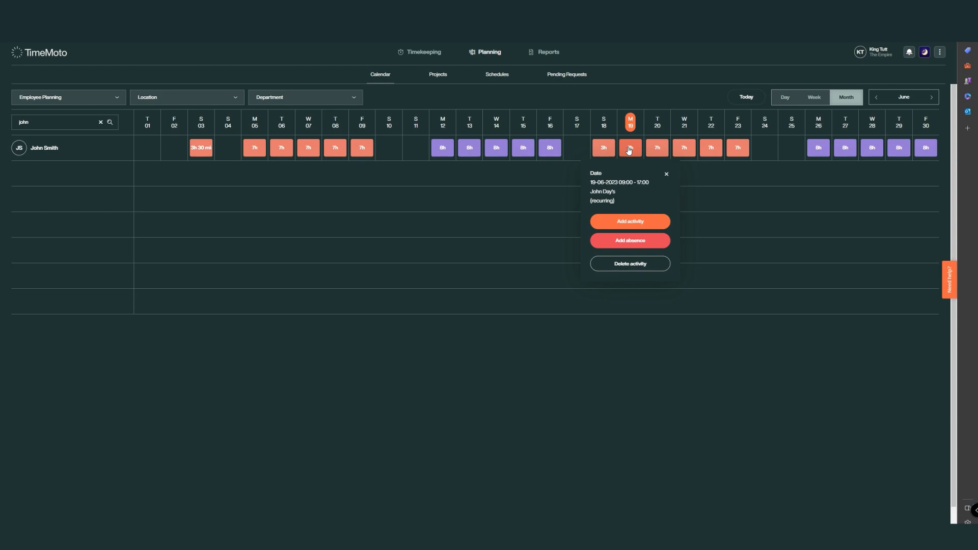
left_click(632, 247)
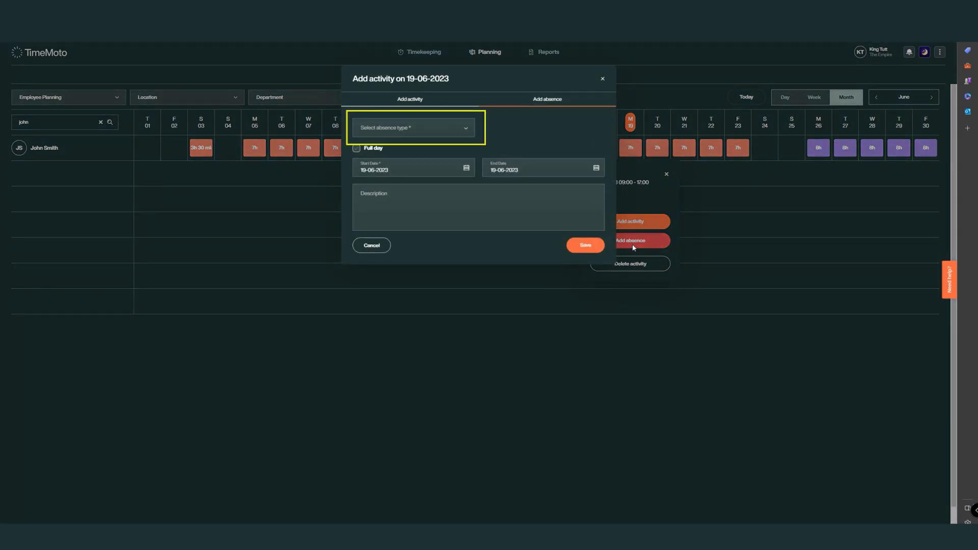
left_click(465, 131)
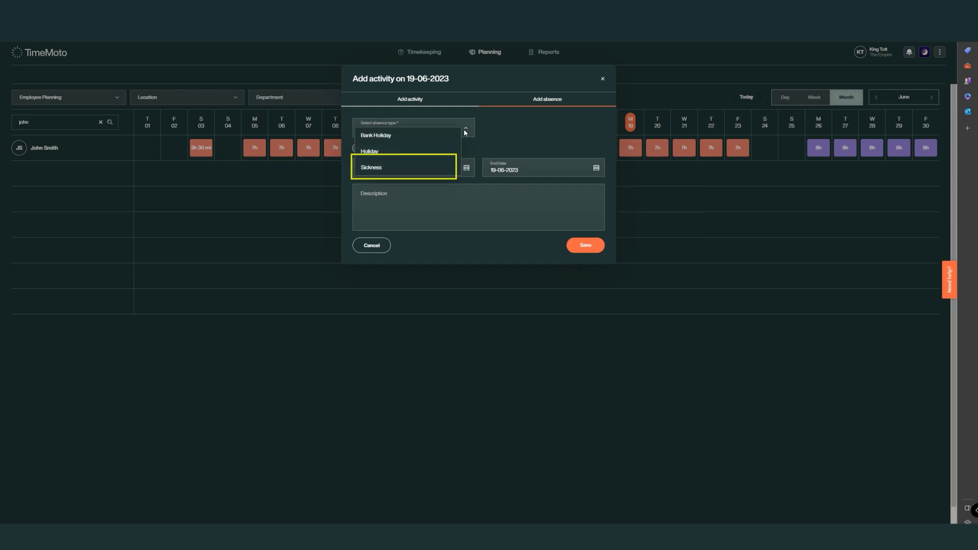
left_click(411, 168)
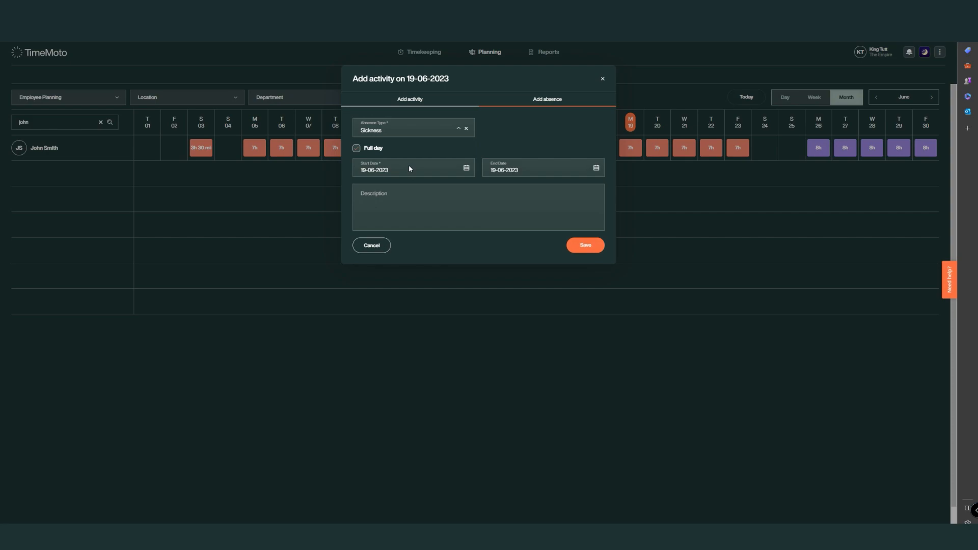
- Describe the sickness absence as "Unable to come into work today and will be calling the doctor." and save it
left_click(407, 197)
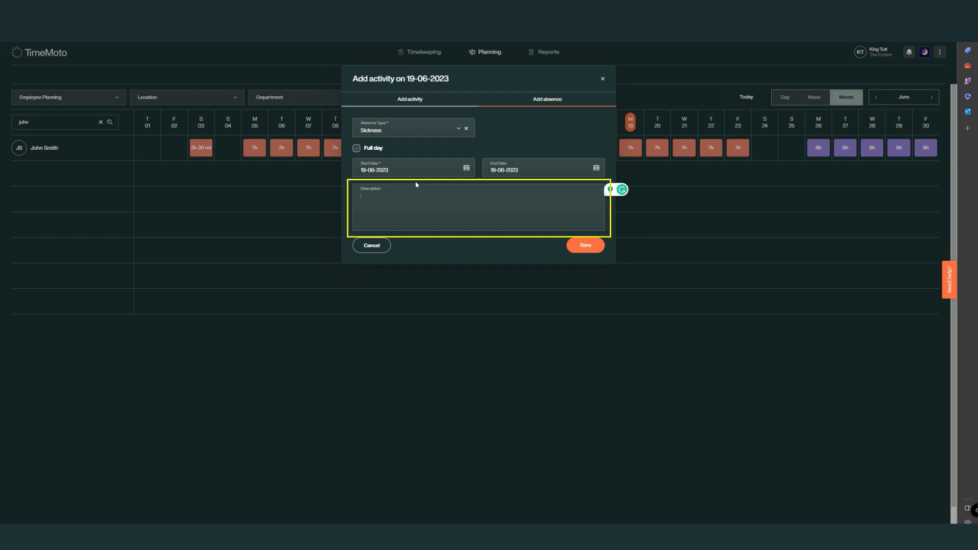
type("Unable to come into work today and wi")
type("ll be d")
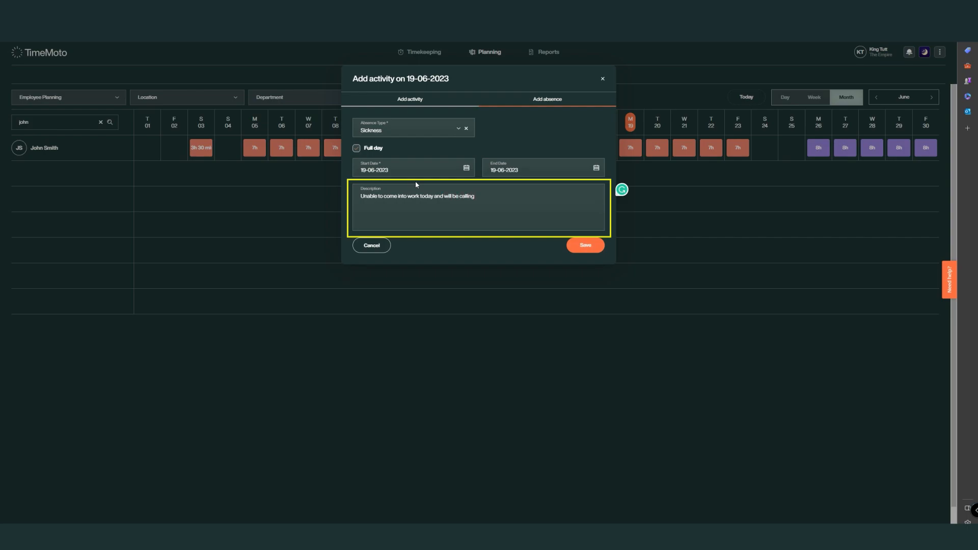
type("doctor.")
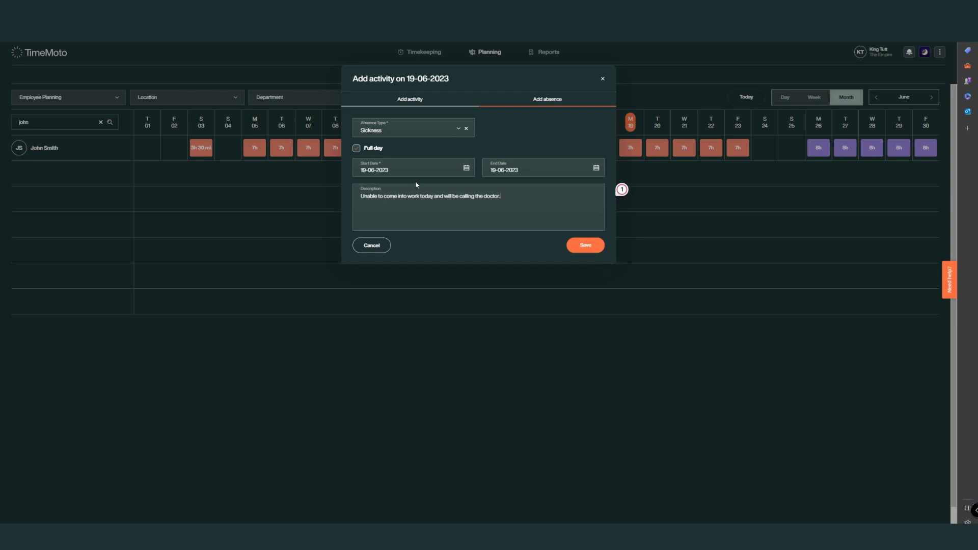
left_click(588, 249)
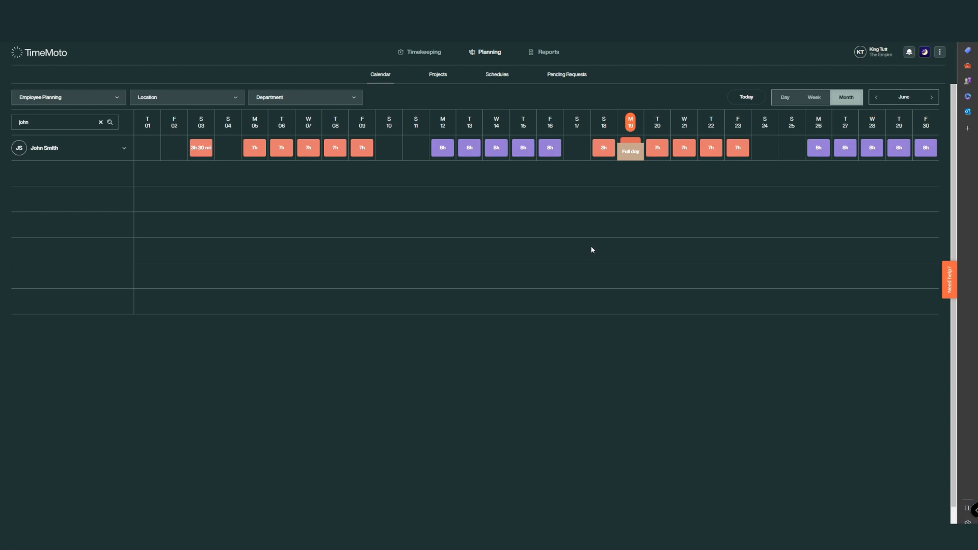
- Start a Holiday absence for the employee on 26-06-2023 and set its end date to 03-07-2023
left_click(816, 156)
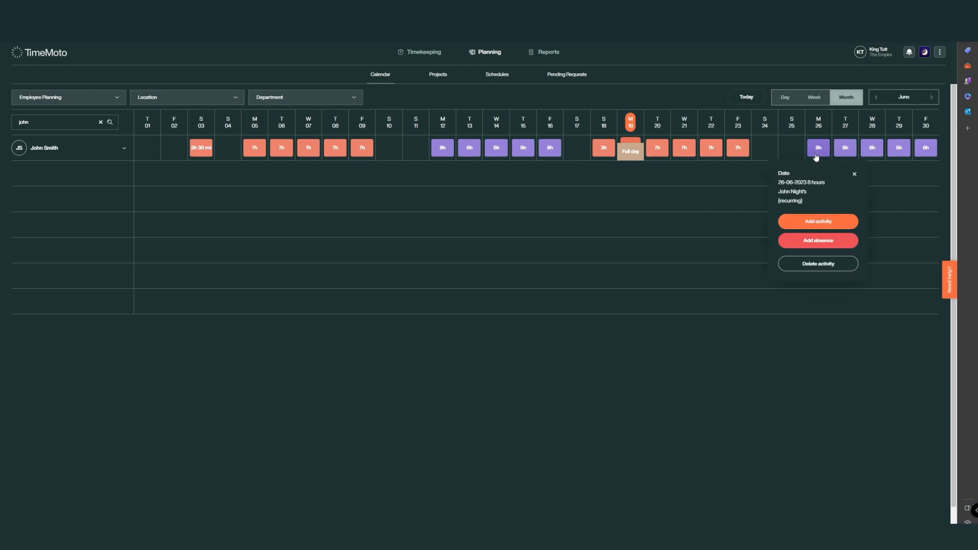
left_click(815, 241)
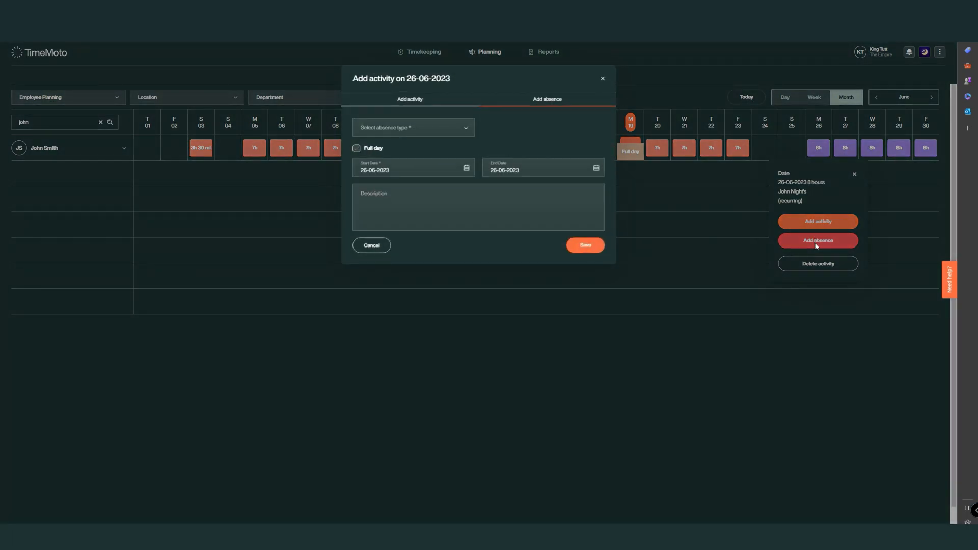
left_click(466, 130)
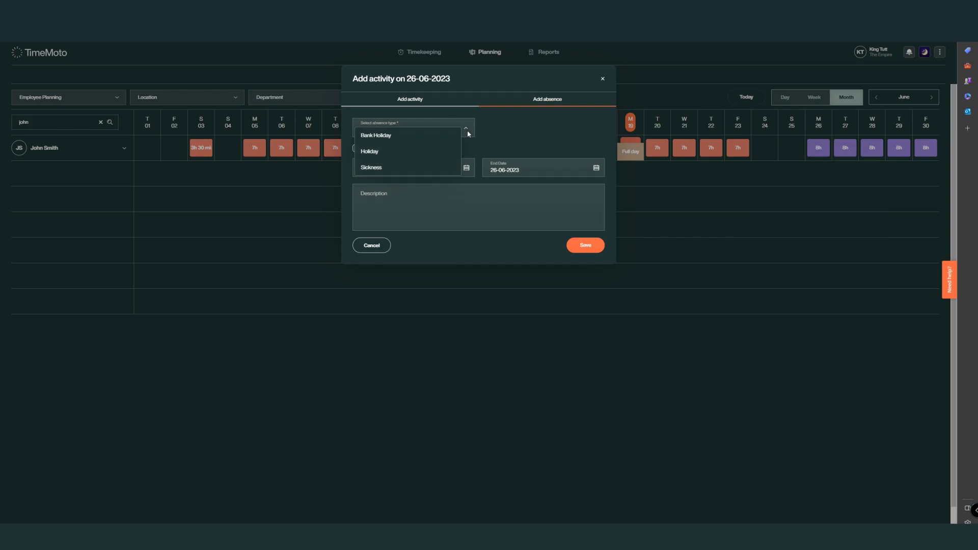
left_click(374, 154)
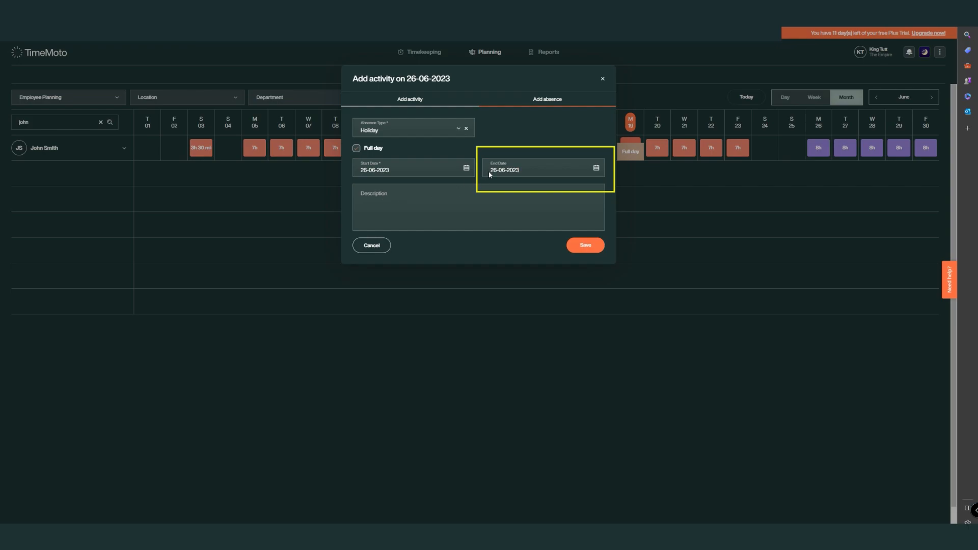
left_click(595, 167)
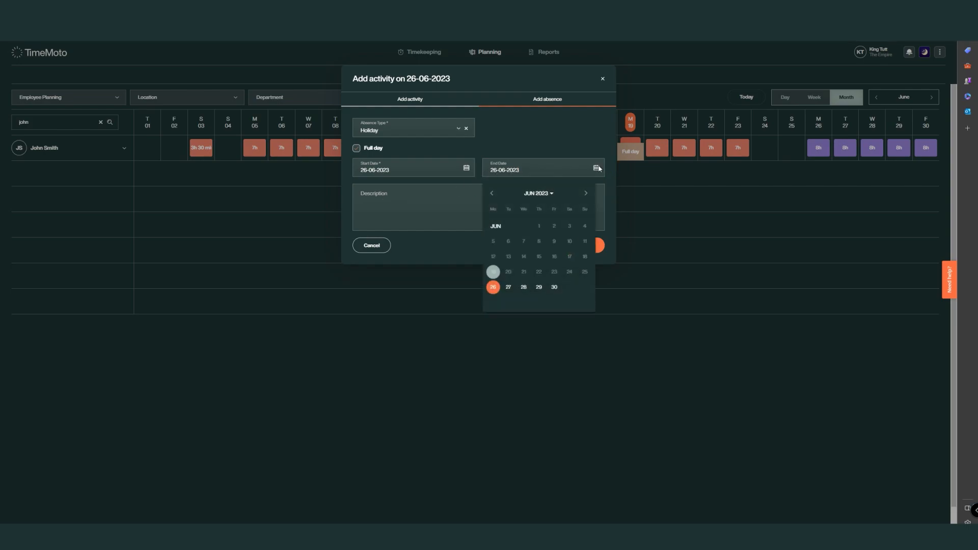
left_click(586, 194)
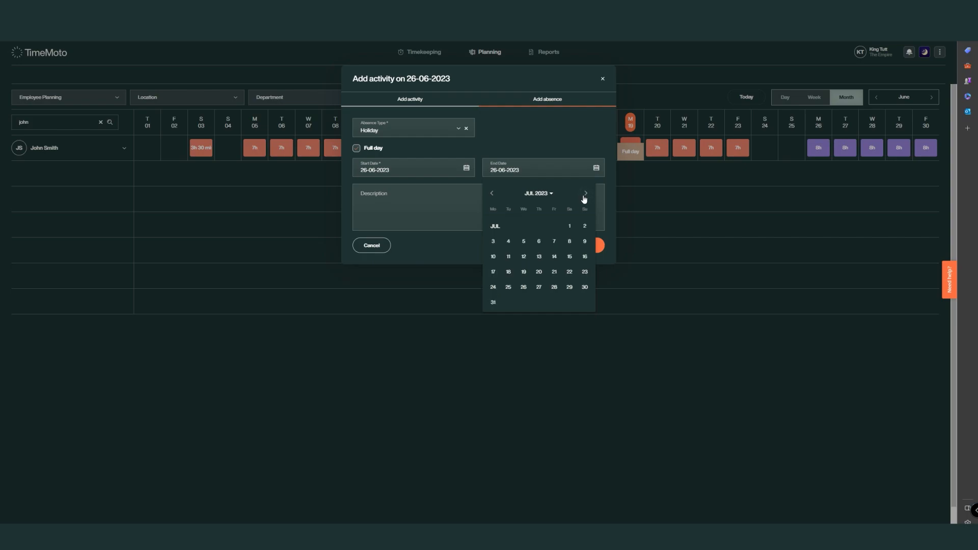
left_click(493, 242)
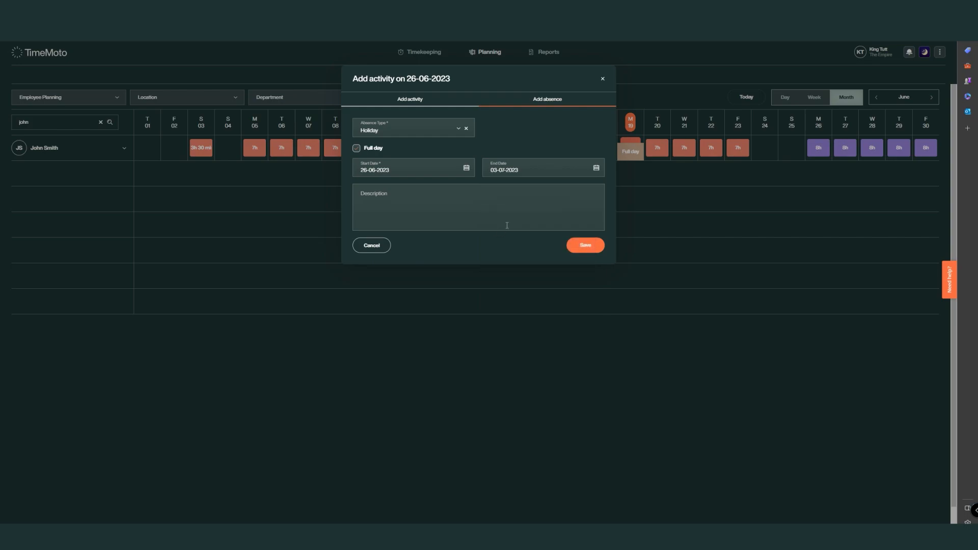
- Save the holiday absence and check how it is shown in the June and July calendars
left_click(568, 247)
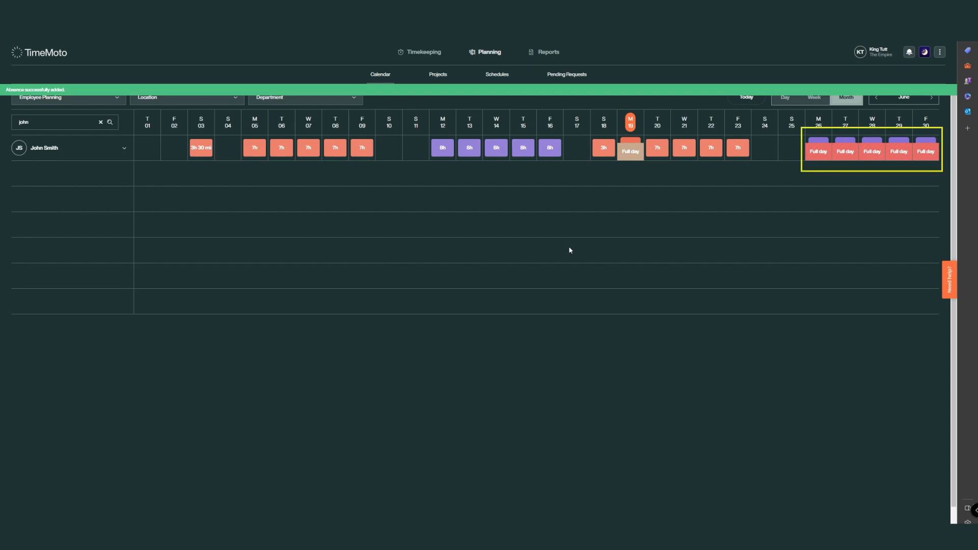
left_click(933, 97)
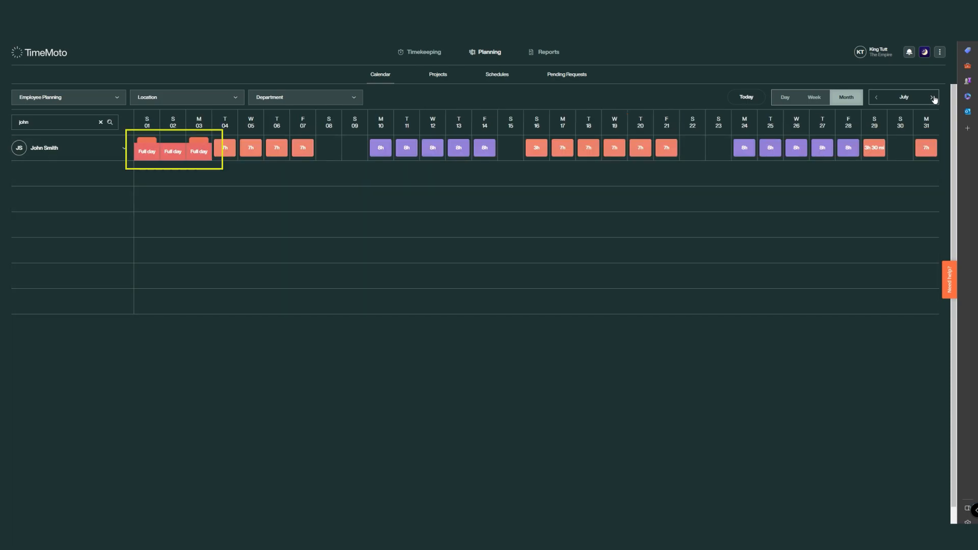
left_click(876, 98)
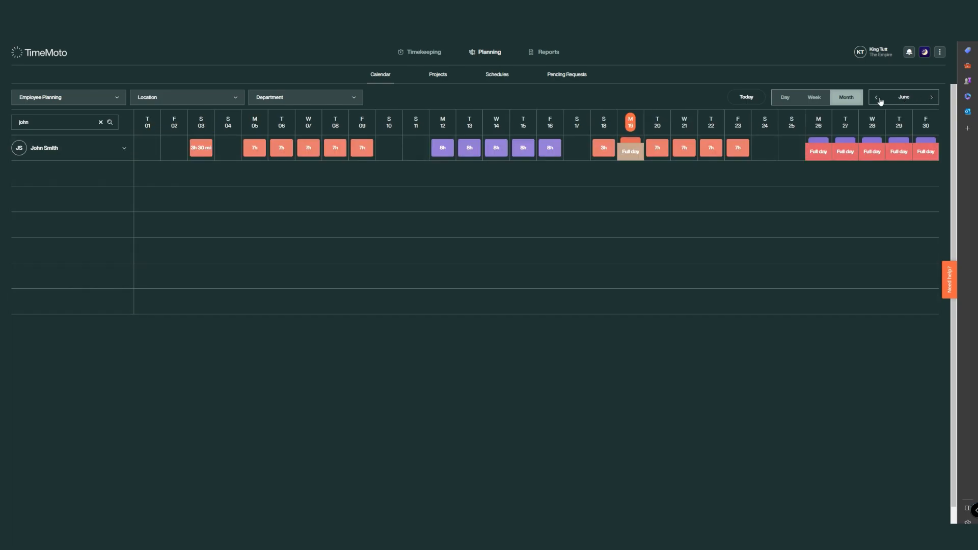
- Check the notifications for pending requests and close them again
left_click(909, 51)
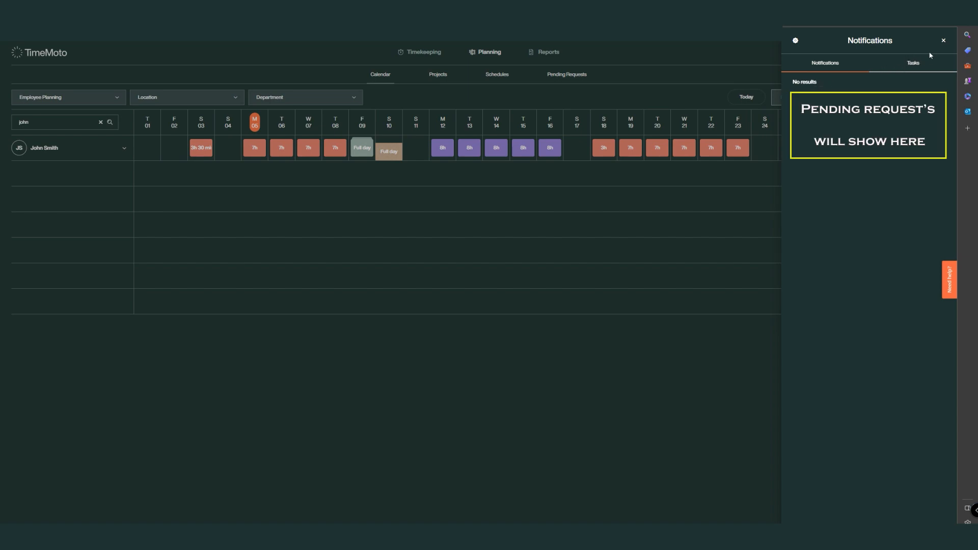
left_click(943, 41)
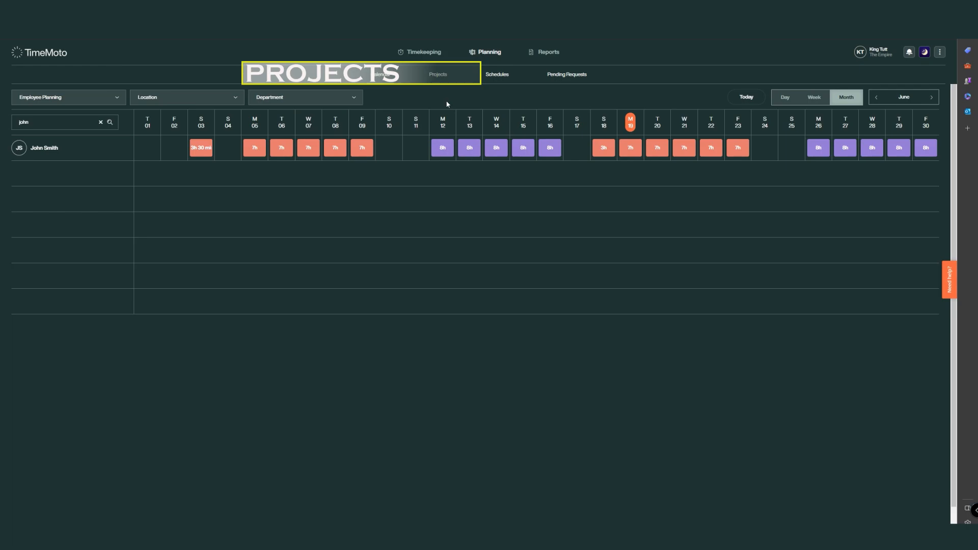
- Start a new planning project named "Sparkle Clean on Plot 1" with code 18
left_click(439, 78)
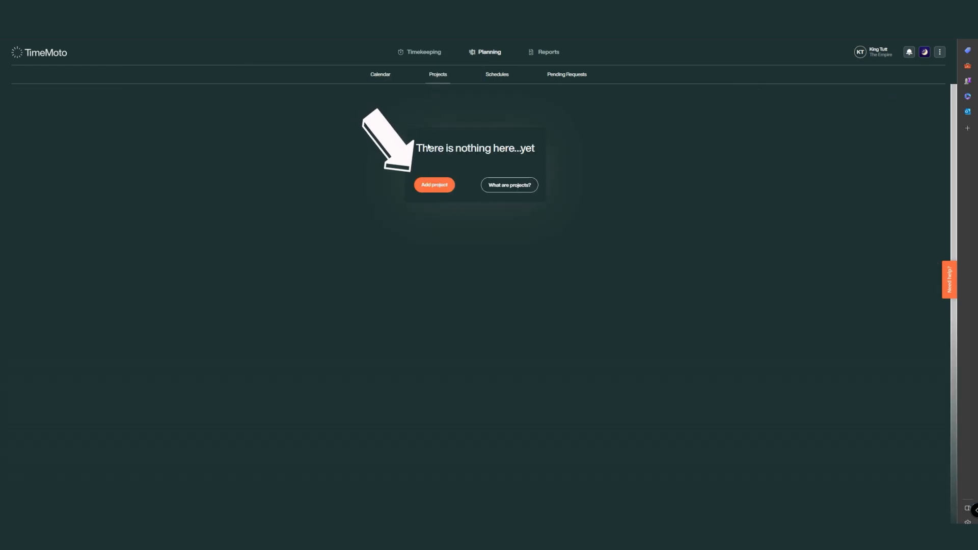
left_click(434, 185)
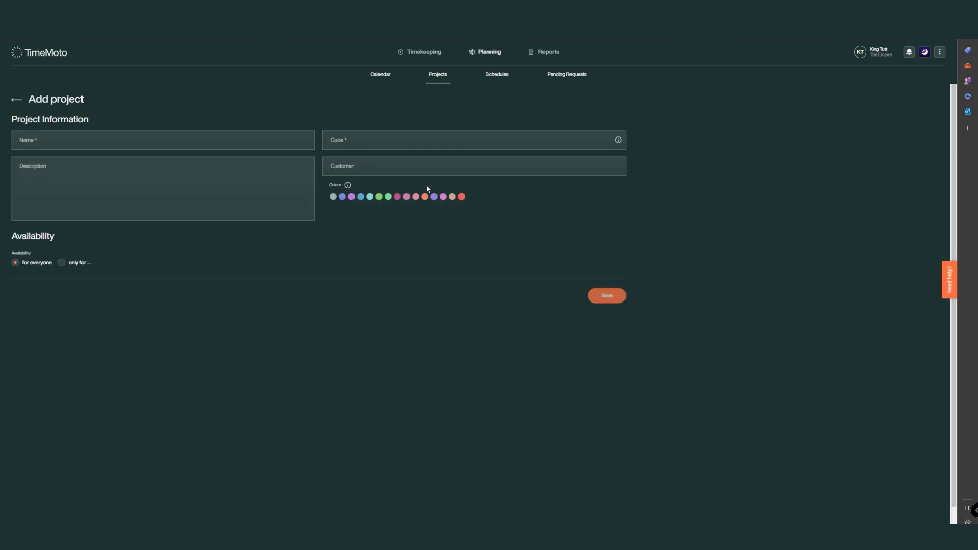
left_click(124, 141)
type("Sparkl")
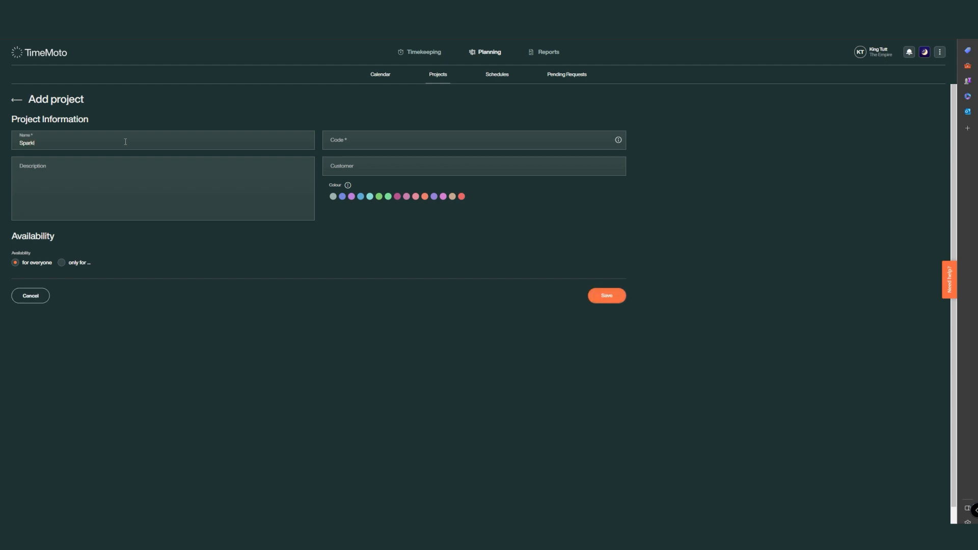
type("e Clean on Plot 1")
left_click(340, 139)
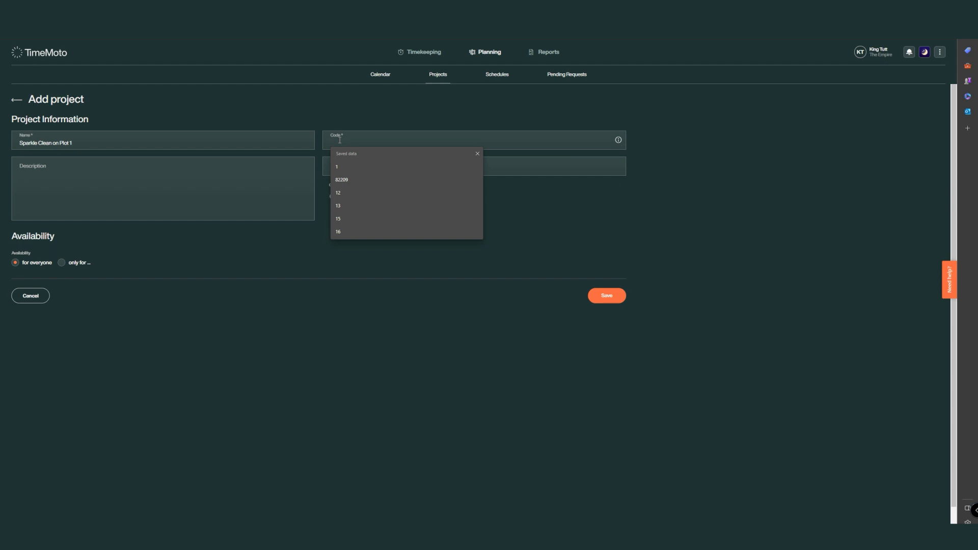
type("18")
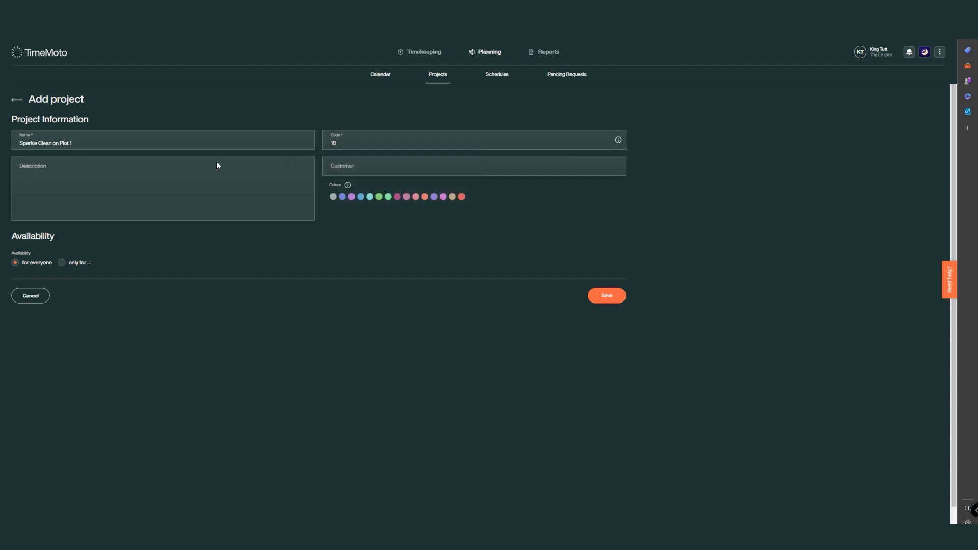
- Describe the project as "Buyers will be moving in on the 21st June. Please Sparkle clean!" with customer New build homes ltd and colour blue
left_click(200, 170)
type("be moving in on the 21st June. Please Sparkle clean!")
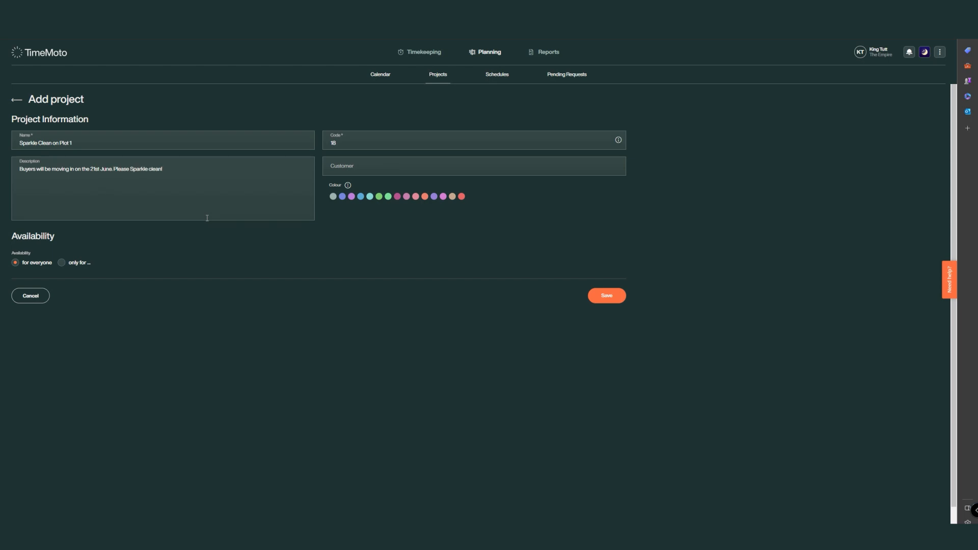
left_click(363, 168)
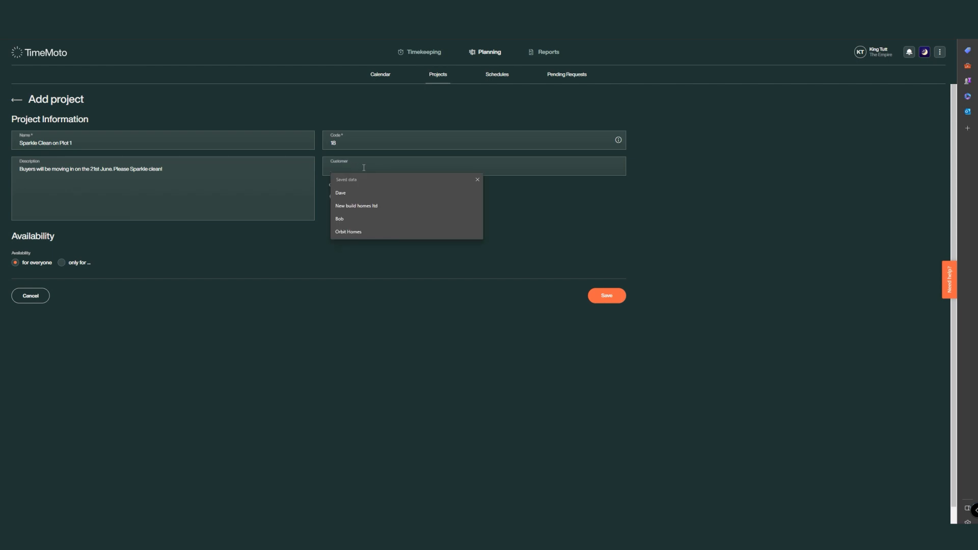
left_click(362, 205)
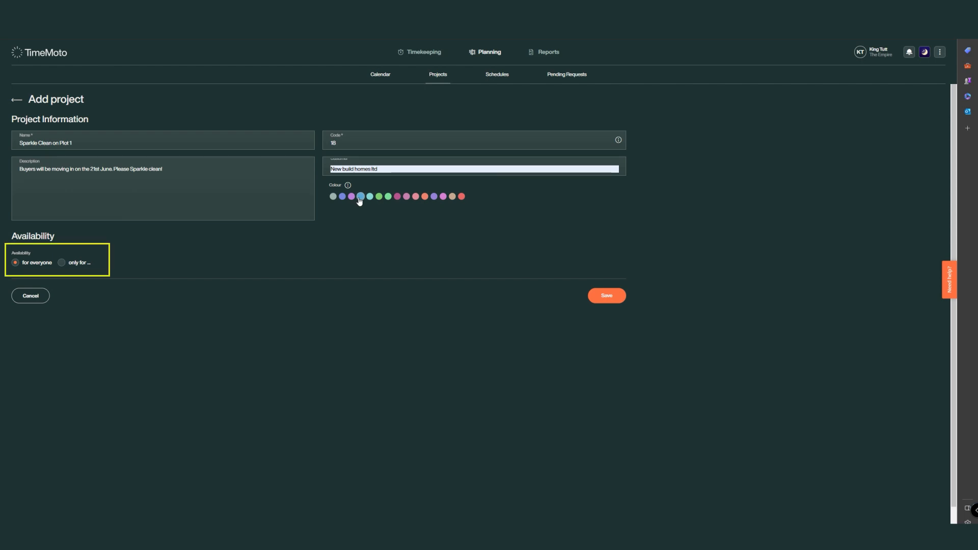
- Restrict the project's availability to selected employees and review who belongs to each department
left_click(62, 262)
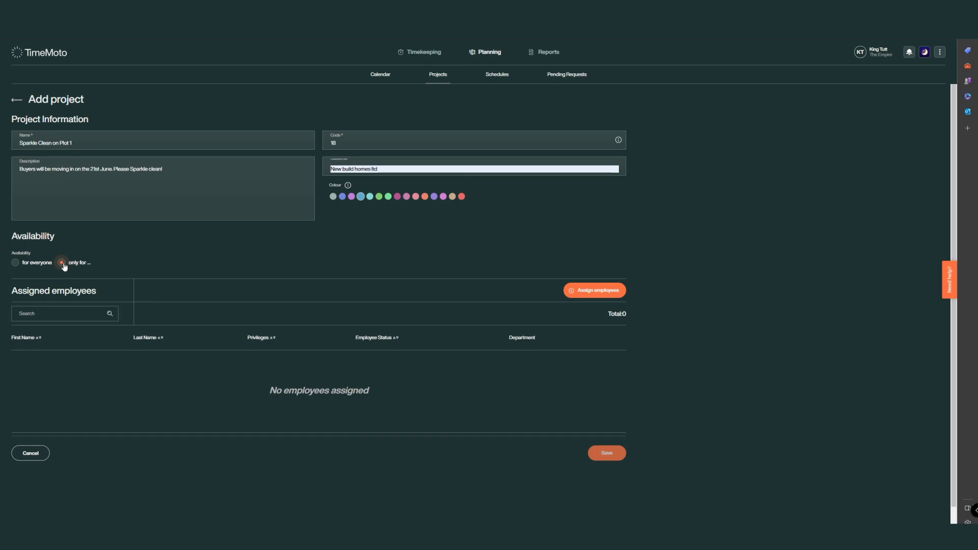
left_click(593, 298)
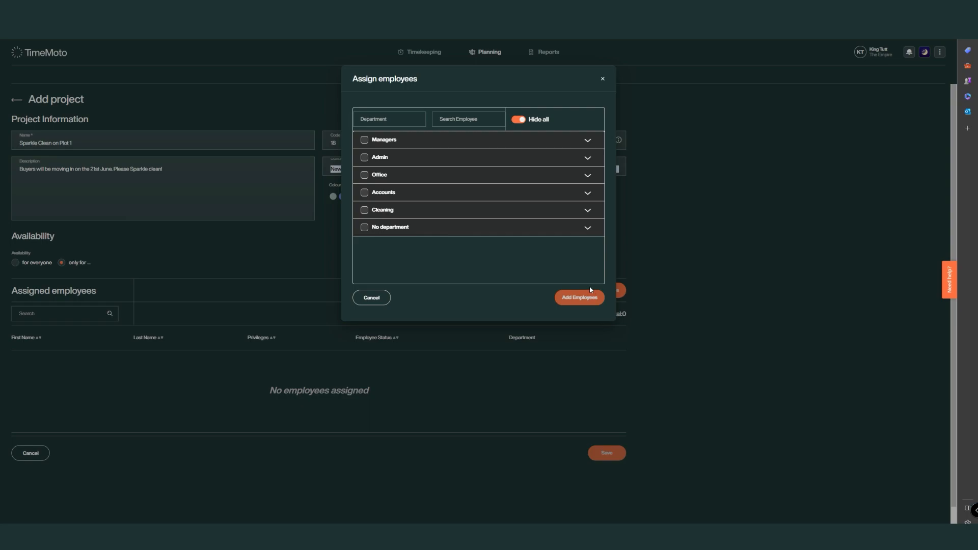
left_click(520, 119)
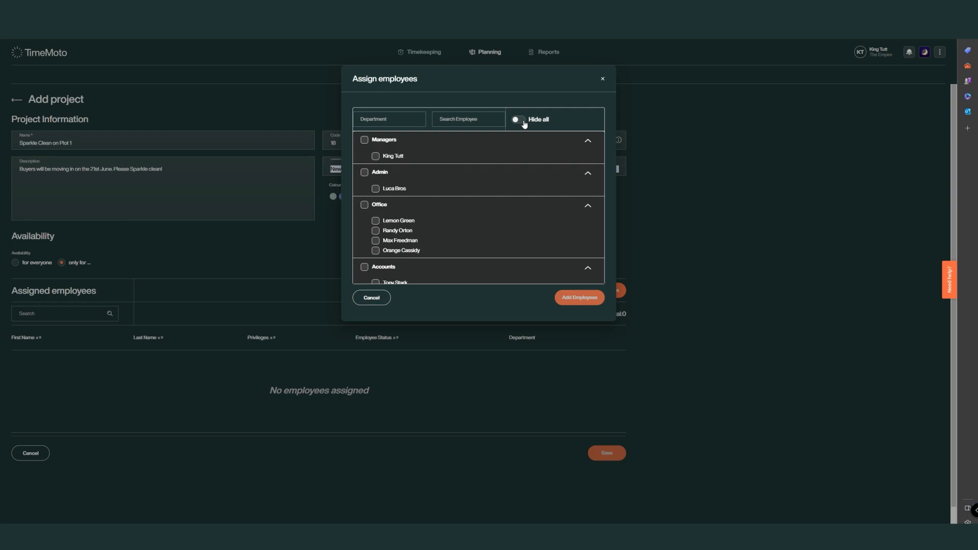
scroll(520, 150, "down", 1)
scroll(519, 150, "down", 2)
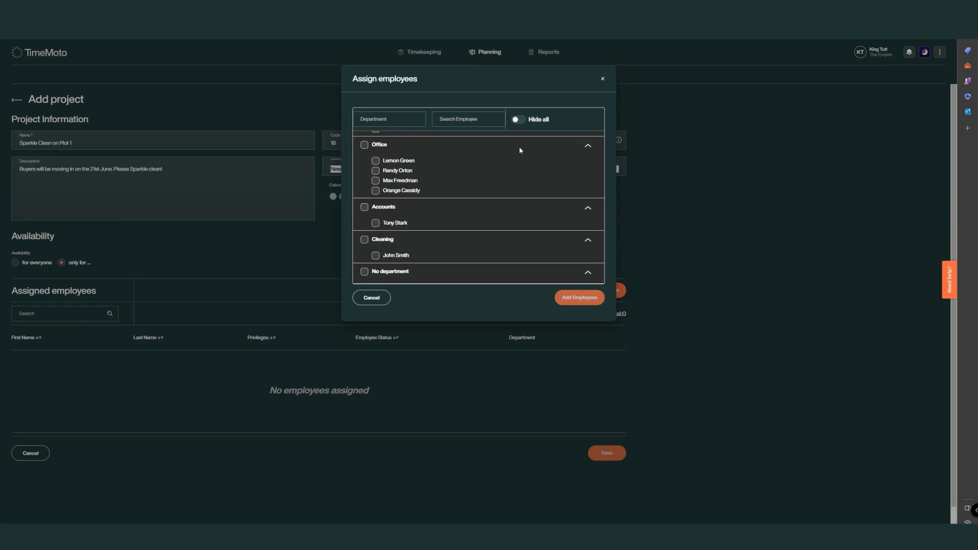
scroll(520, 151, "up", 3)
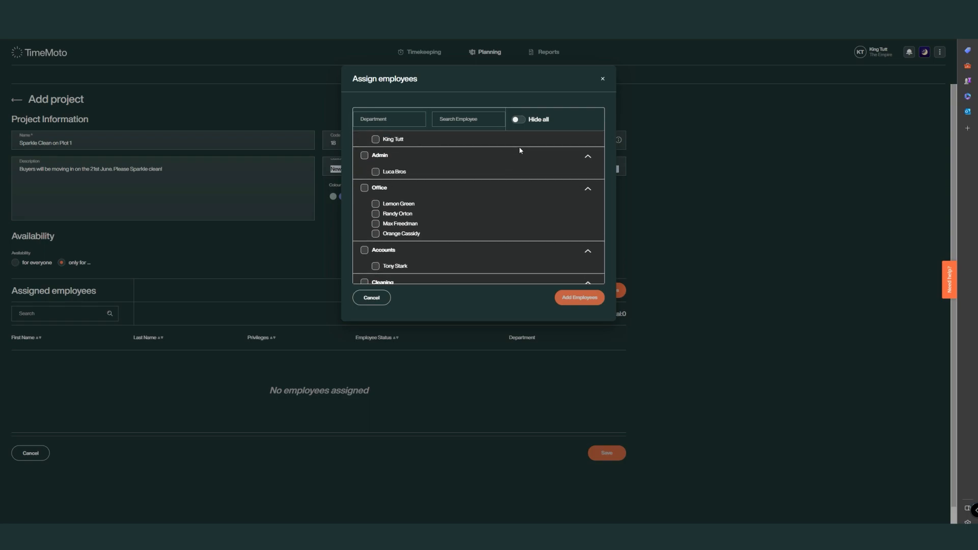
left_click(517, 121)
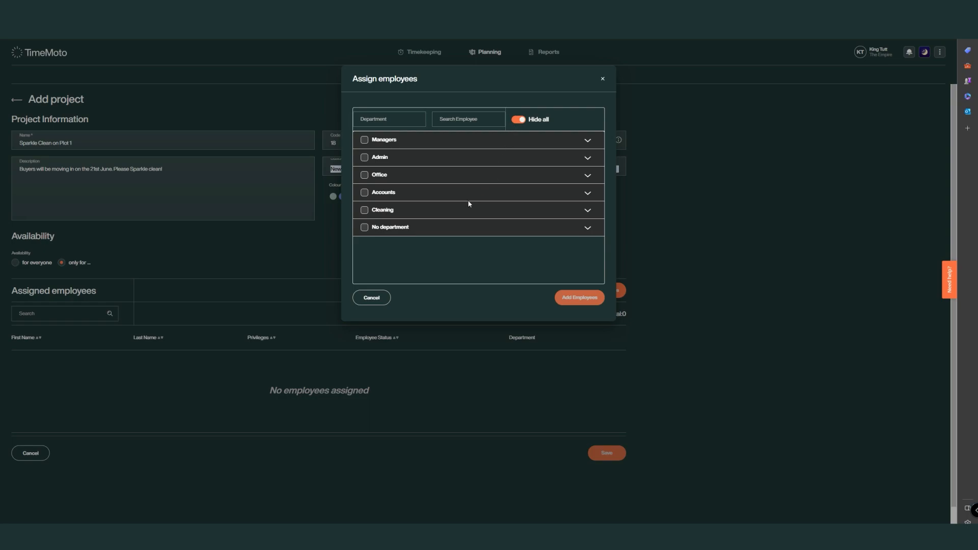
- Assign the Cleaning department's employees to the project and save it
left_click(364, 212)
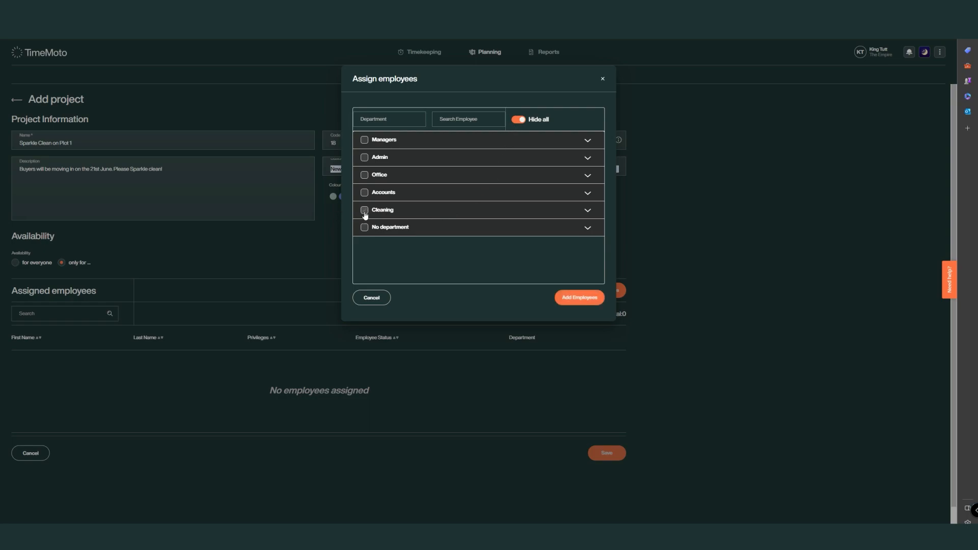
left_click(579, 300)
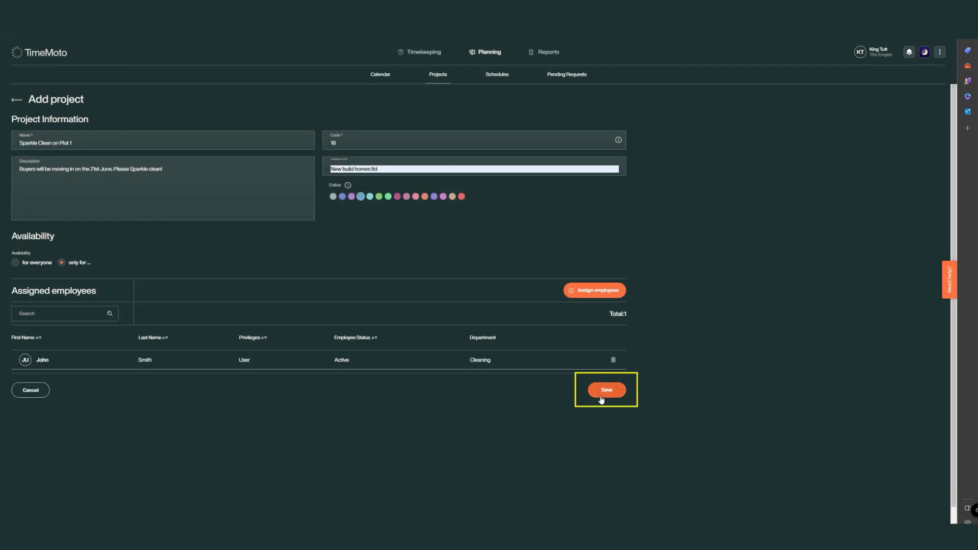
left_click(601, 396)
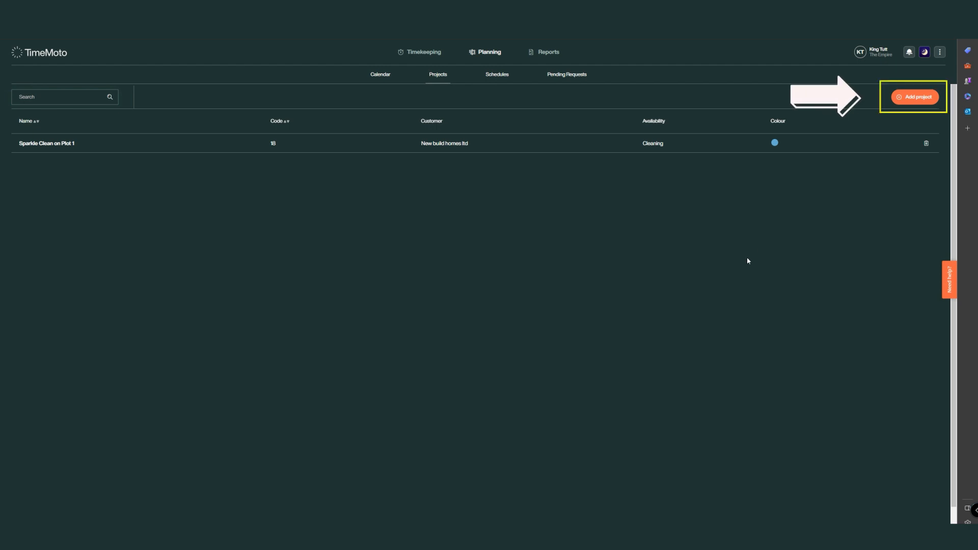
- Start a second project named "Sparkle Clean on plot 2" with code 19
left_click(900, 98)
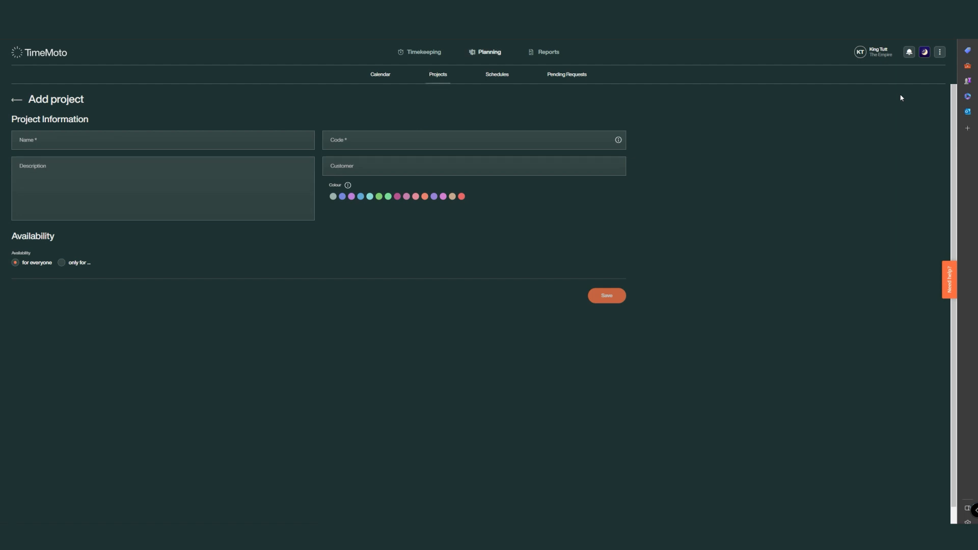
left_click(192, 141)
type("Sparkle Clean on plot 2")
key("Tab")
type("19")
- Describe the project as "Buyers will be moving in on the 22nd June. Please Sparkle clean!" with customer "new homes" and colour light turquoise
left_click(89, 213)
type("Buyers will be moving in on")
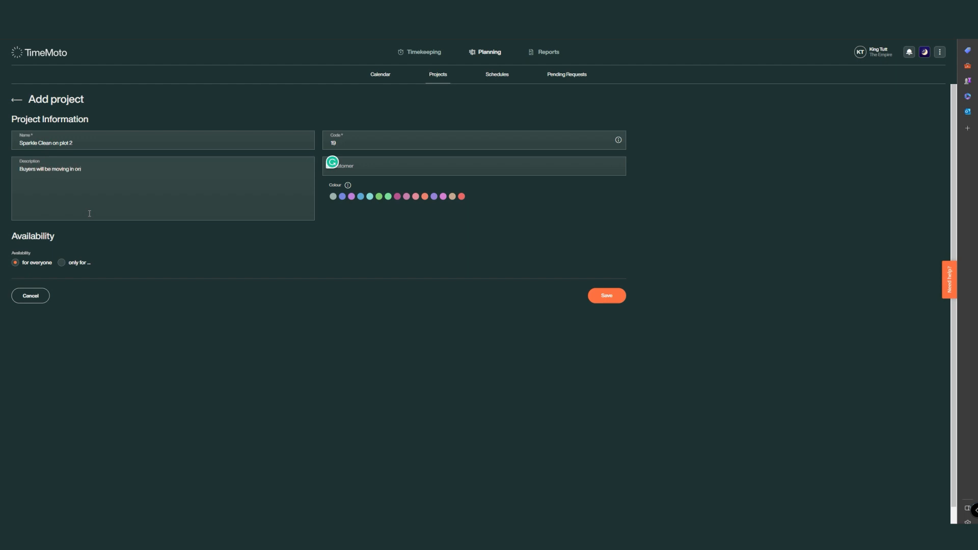
type(" the 22nd June. Please A")
type("parkle clean!")
left_click(340, 167)
type("new homes")
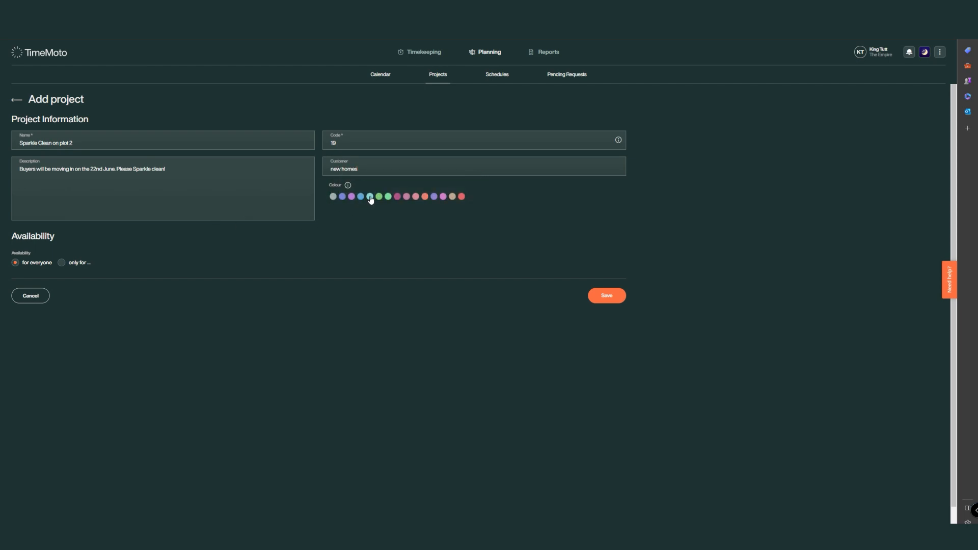
- Keep the second project available for everyone and save it
left_click(61, 263)
left_click(15, 263)
left_click(611, 298)
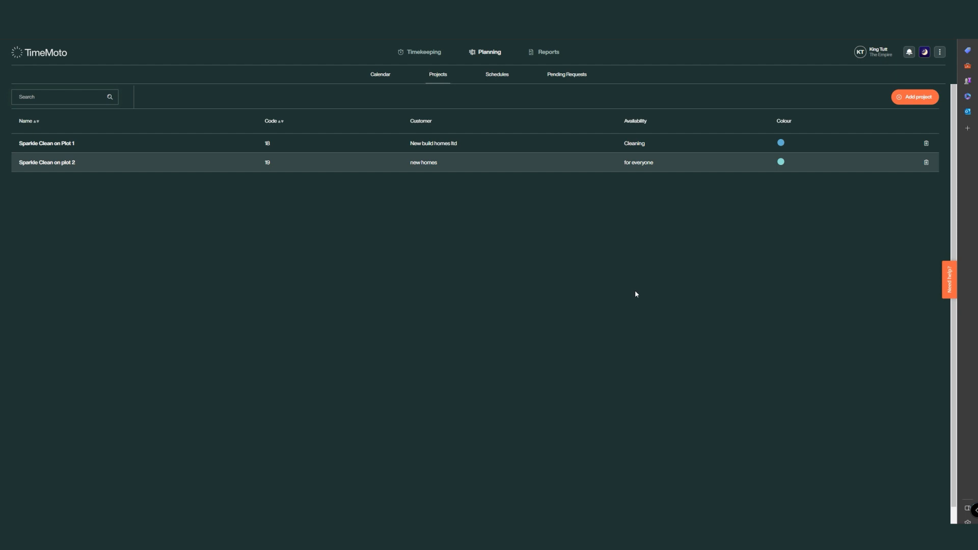
- Clock in from the timekeeping page on the project Sparkle Clean on Plot 1
left_click(421, 59)
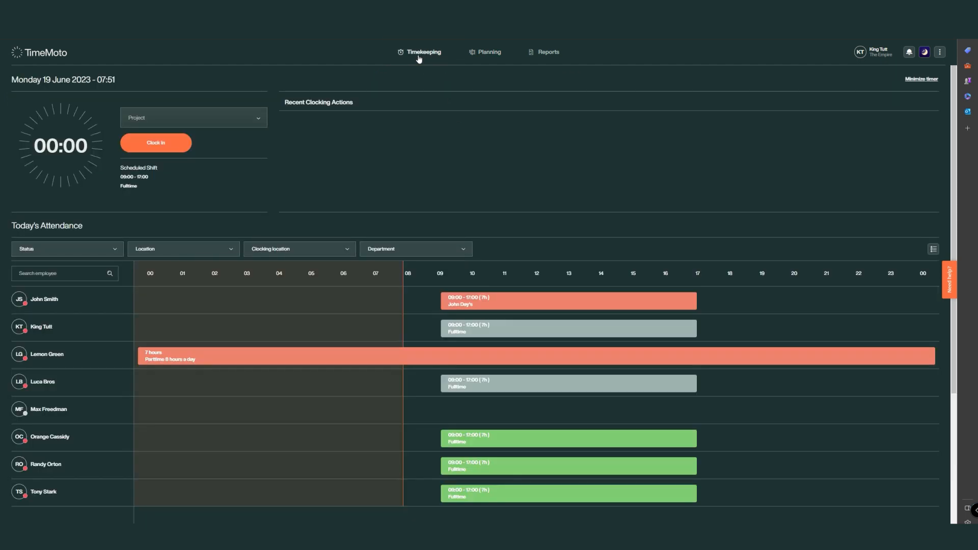
left_click(257, 120)
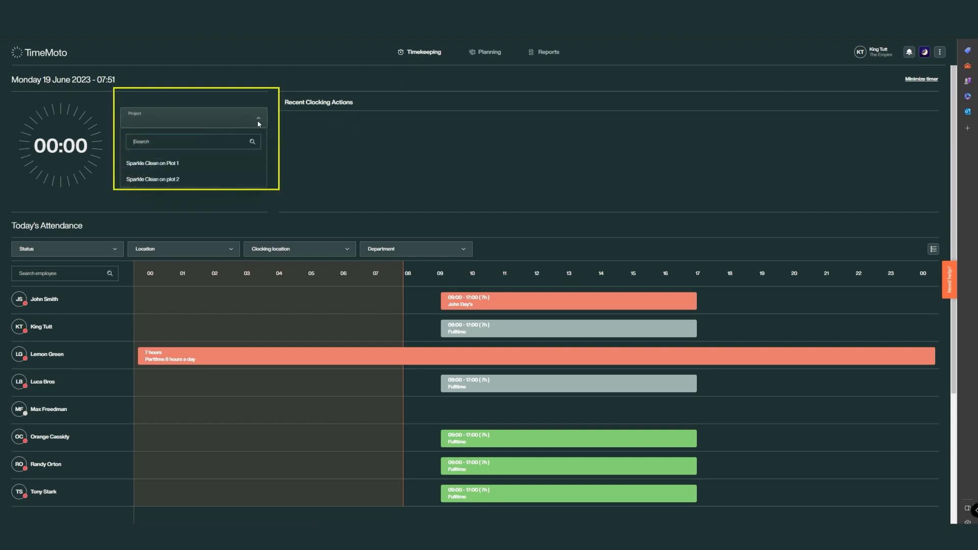
left_click(181, 164)
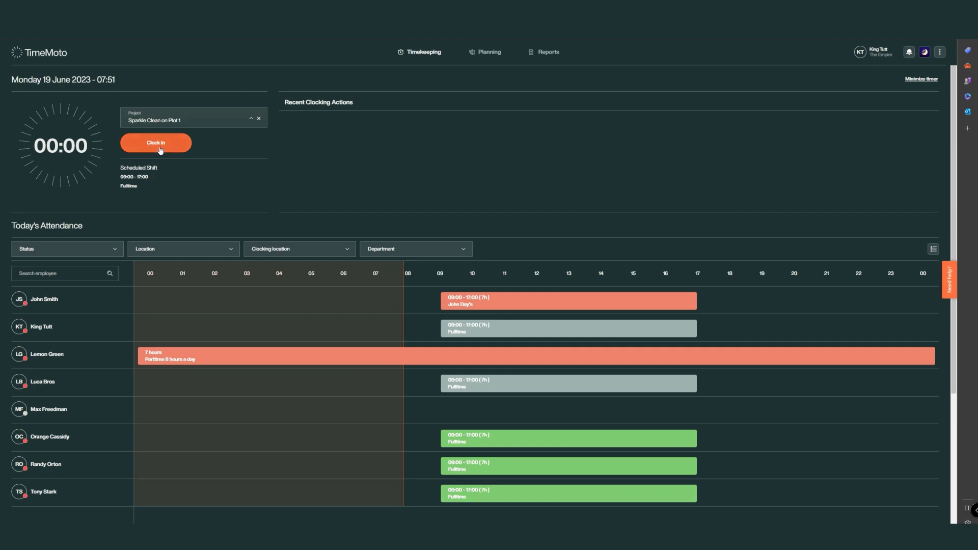
left_click(158, 144)
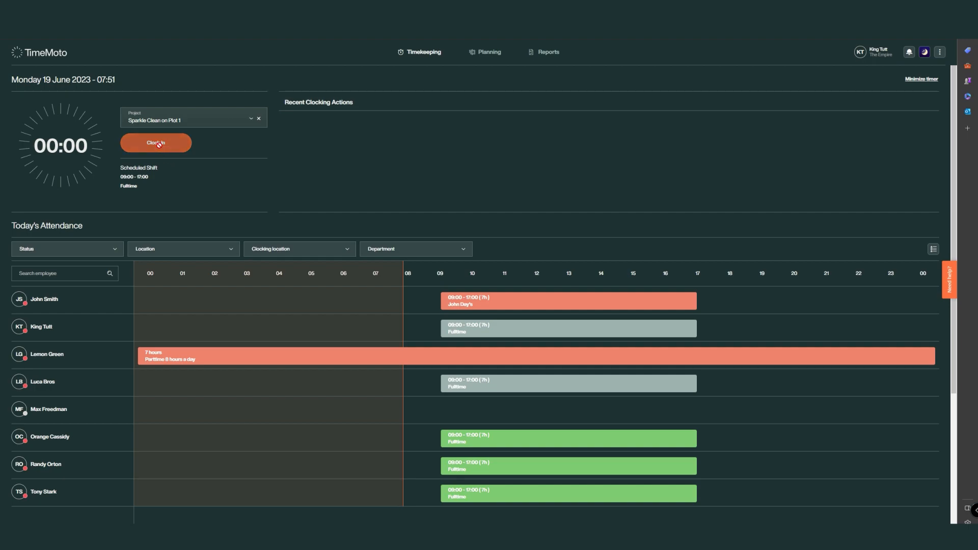